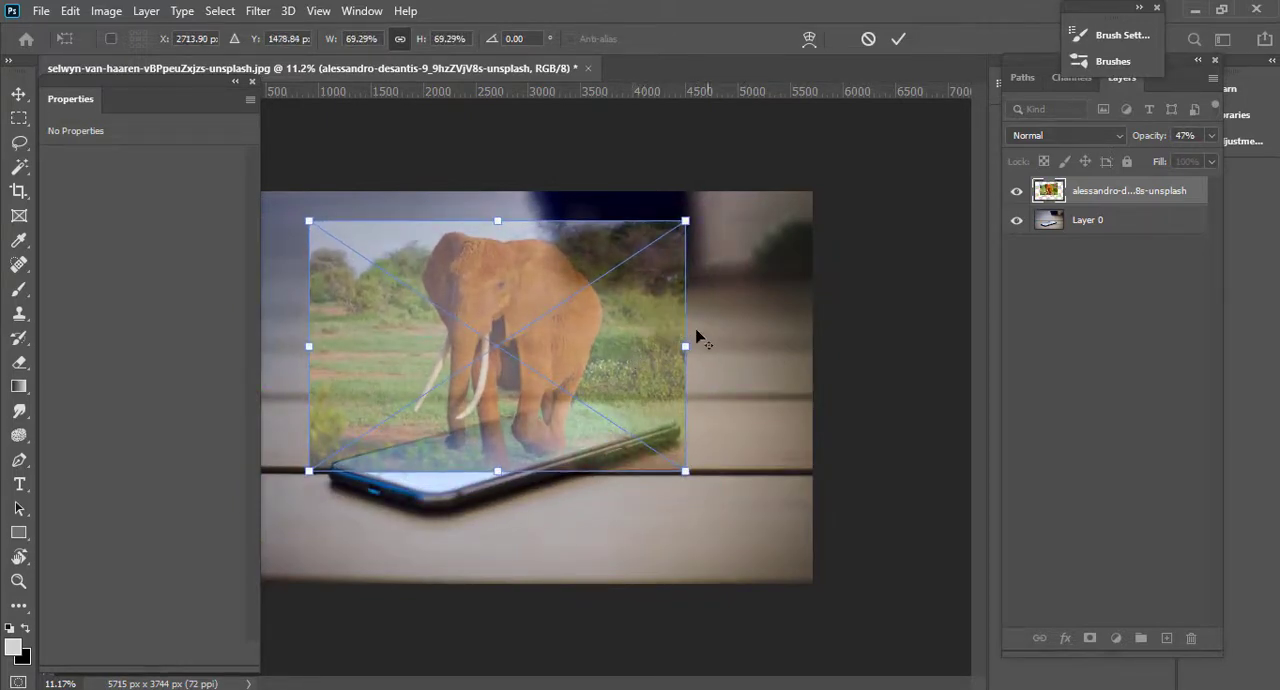
Commit the elephant image's placement over the phone and lower its layer opacity to 34%.
key("Return")
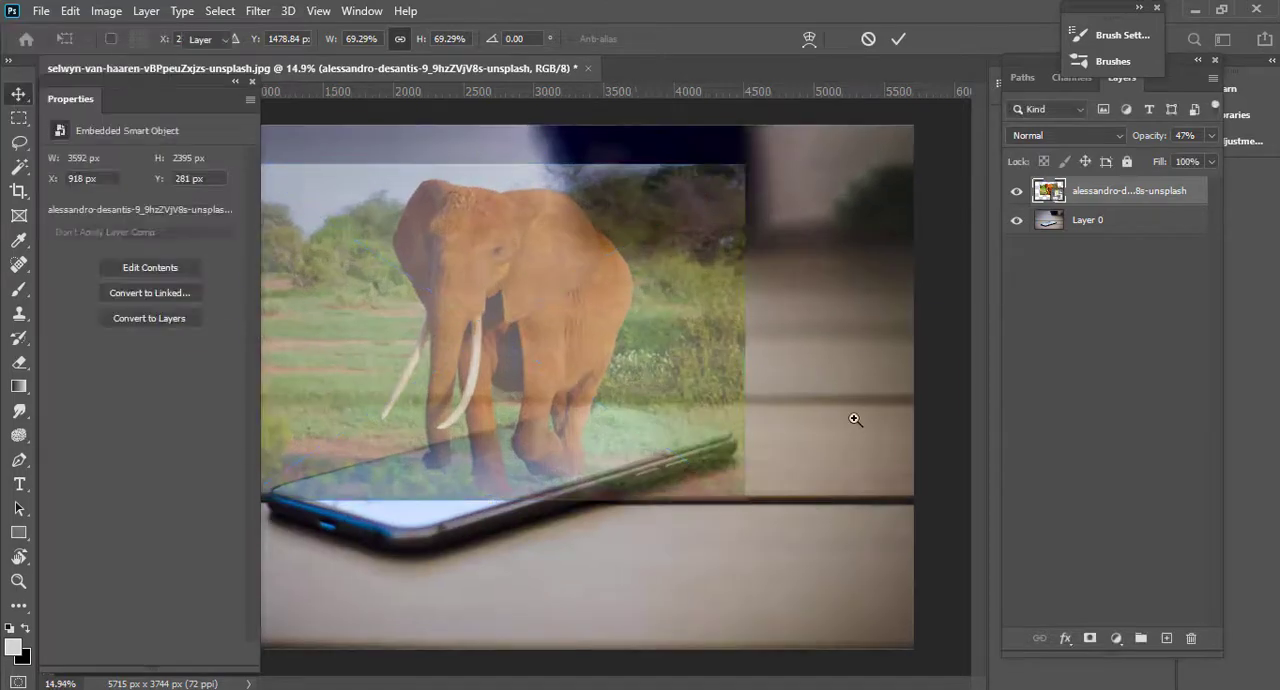
left_click_drag(858, 419, 826, 417)
left_click_drag(568, 437, 794, 400)
mouse_move(648, 409)
left_mouse_down()
mouse_move(699, 408)
mouse_move(662, 408)
left_mouse_up()
left_click_drag(794, 399, 780, 399)
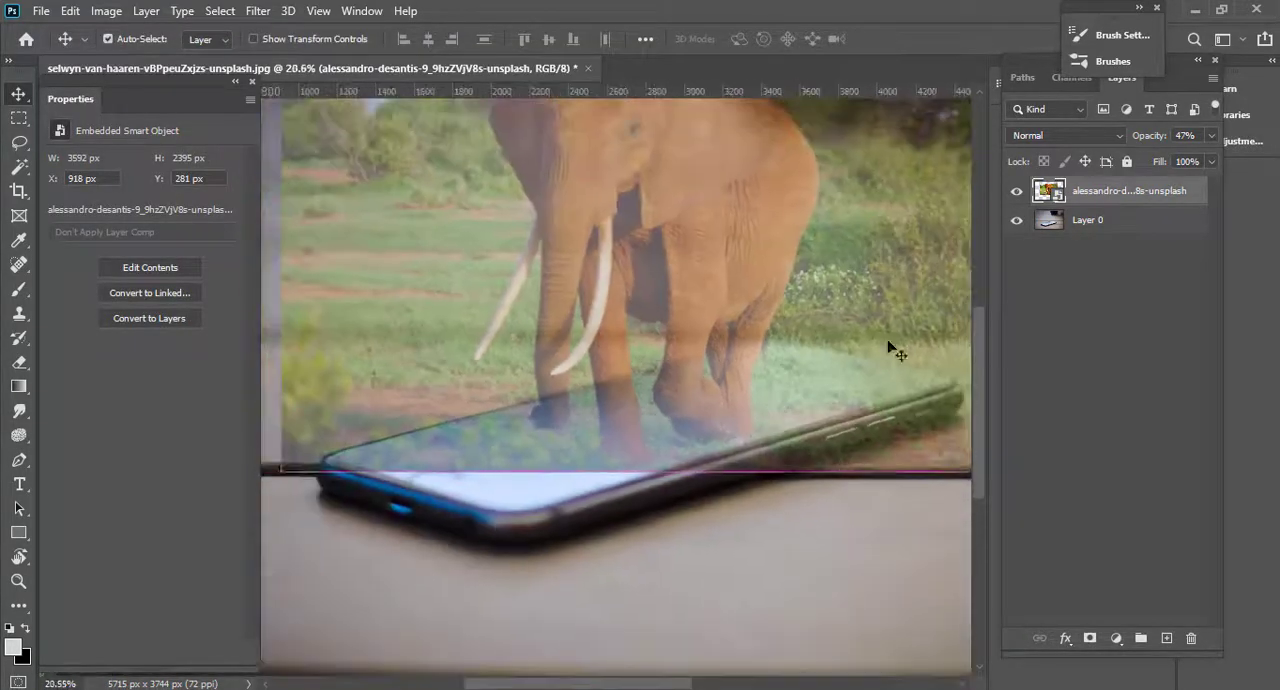
left_click_drag(1156, 138, 1143, 138)
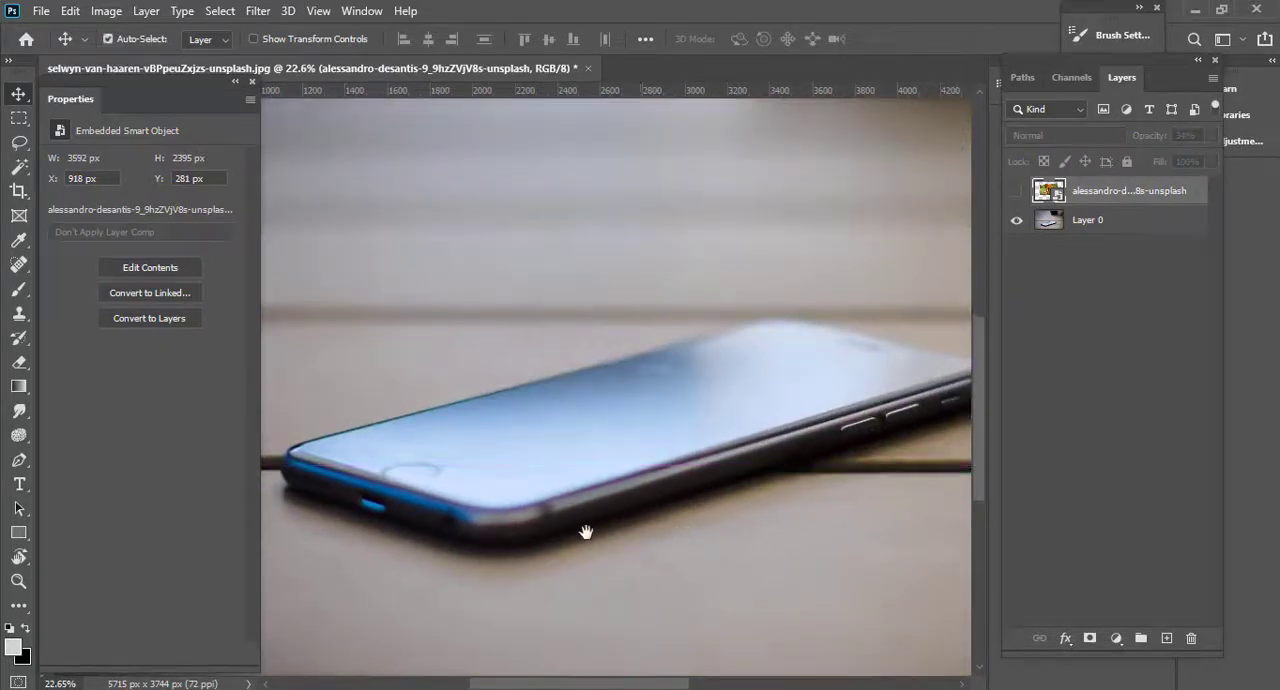
Hide the elephant layer and start a Pen path around the phone screen's nearest corner and along its front short edge.
left_click_drag(586, 532, 842, 504)
key("p")
left_click_drag(680, 476, 609, 454)
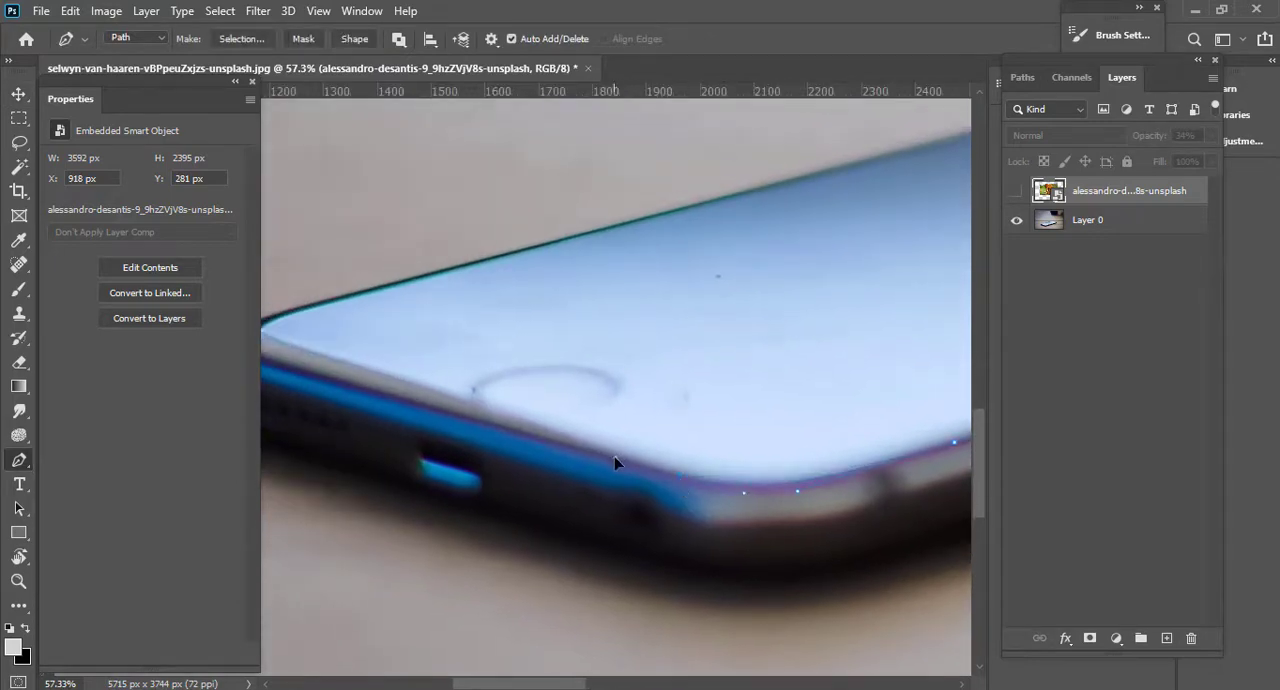
left_click_drag(658, 489, 880, 594)
scroll(490, 447, "up", 7)
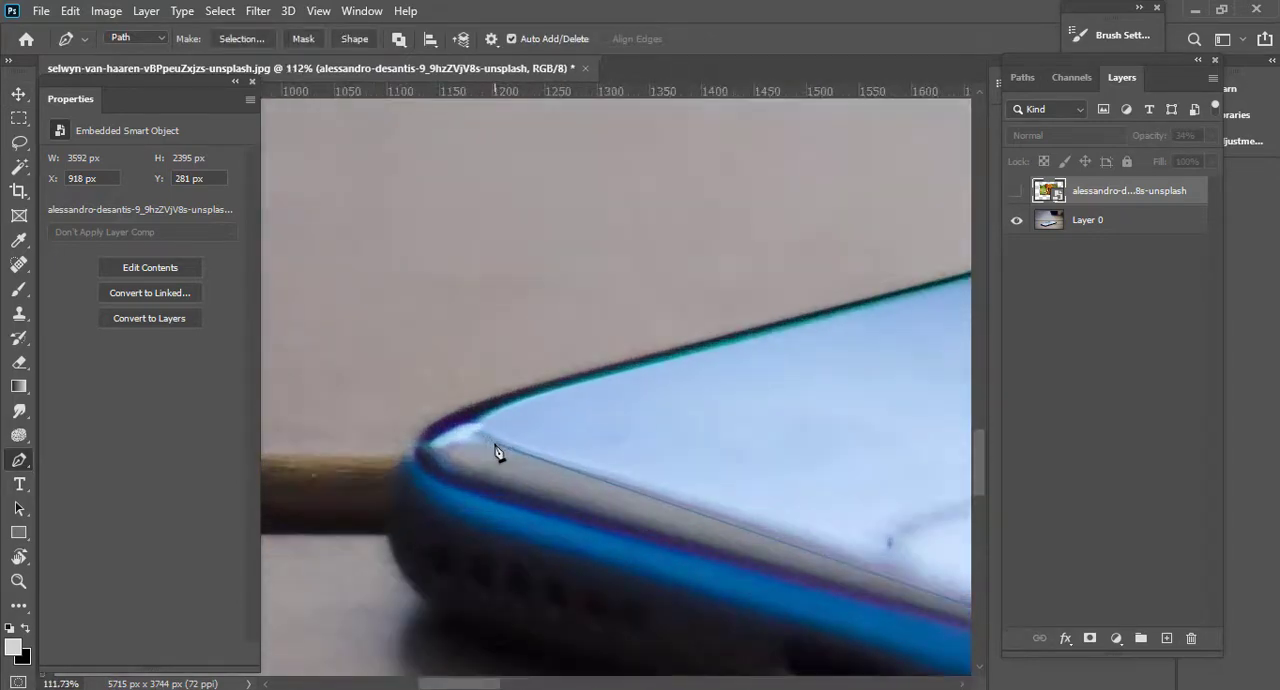
Continue the path around the phone's left corner and onto the start of the screen's long back edge.
scroll(560, 509, "down", 3)
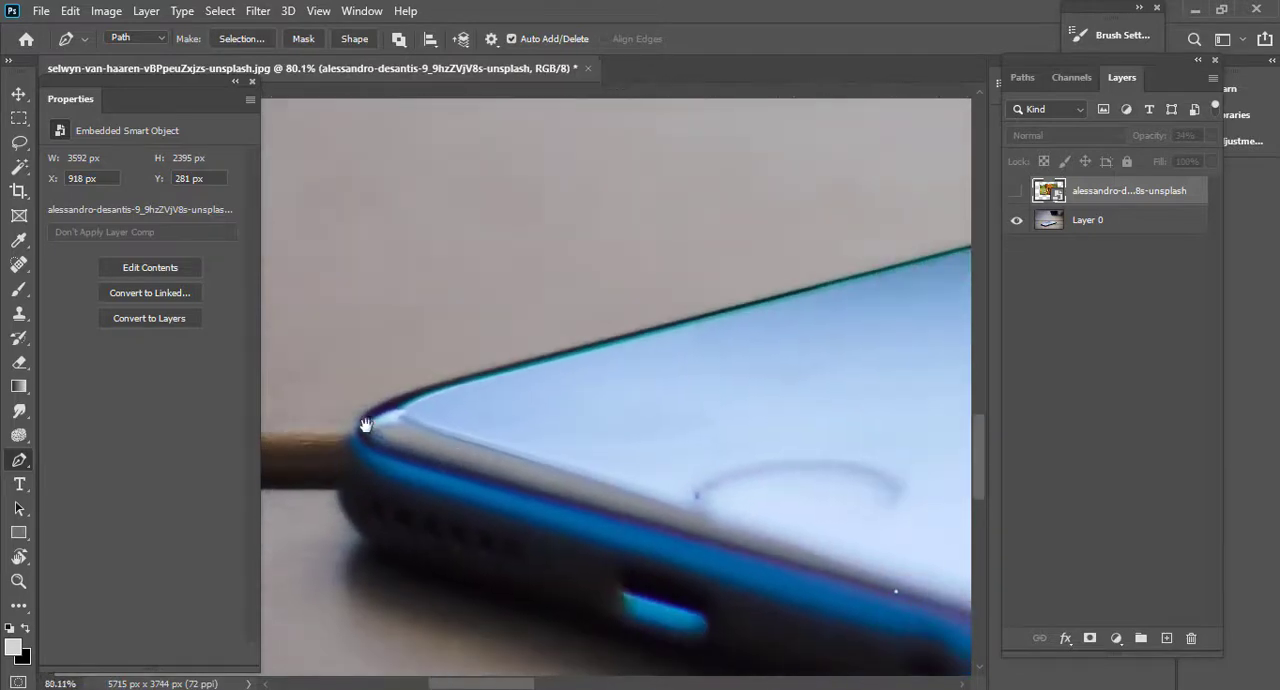
mouse_move(440, 459)
left_mouse_down()
mouse_move(330, 414)
mouse_move(507, 463)
mouse_move(442, 449)
left_mouse_up()
scroll(512, 466, "up", 2)
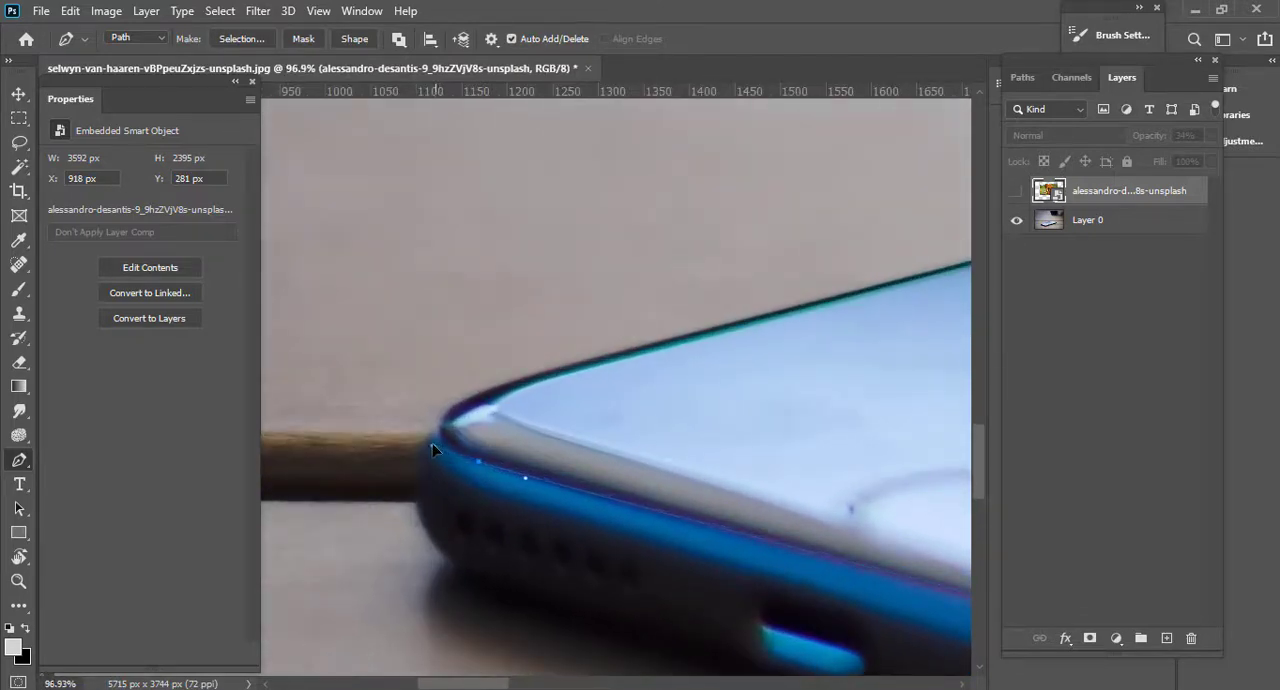
left_click_drag(500, 387, 512, 385)
left_click_drag(584, 363, 606, 356)
Extend the path along the screen's long back edge up to the rounded far corner.
left_click_drag(948, 275, 22, 582)
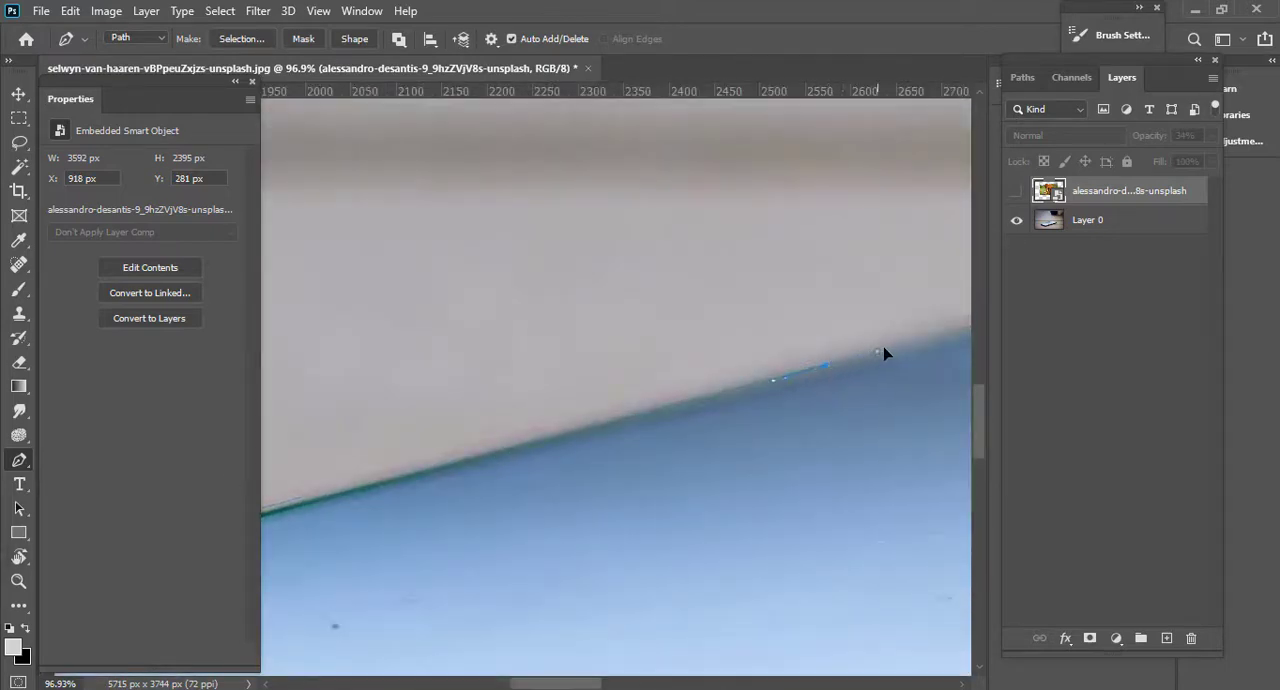
left_click_drag(892, 354, 243, 509)
left_click_drag(660, 425, 123, 503)
scroll(397, 452, "down", 7)
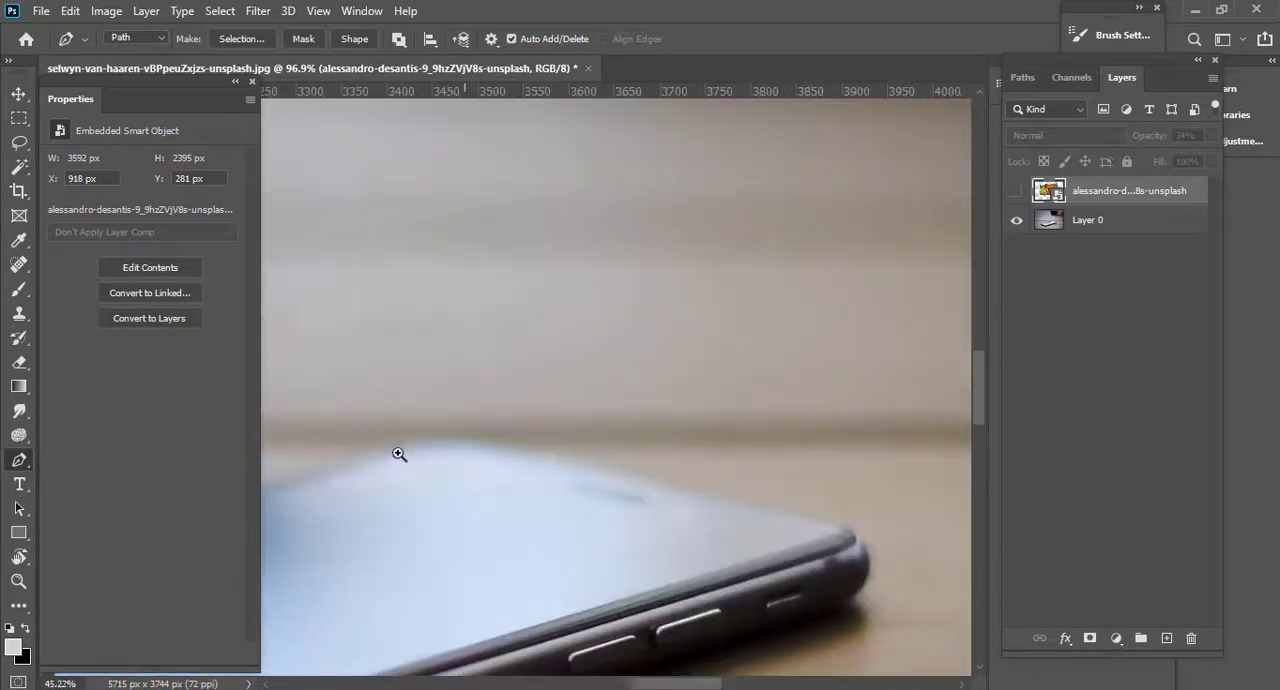
scroll(420, 448, "up", 8)
scroll(447, 447, "down", 7)
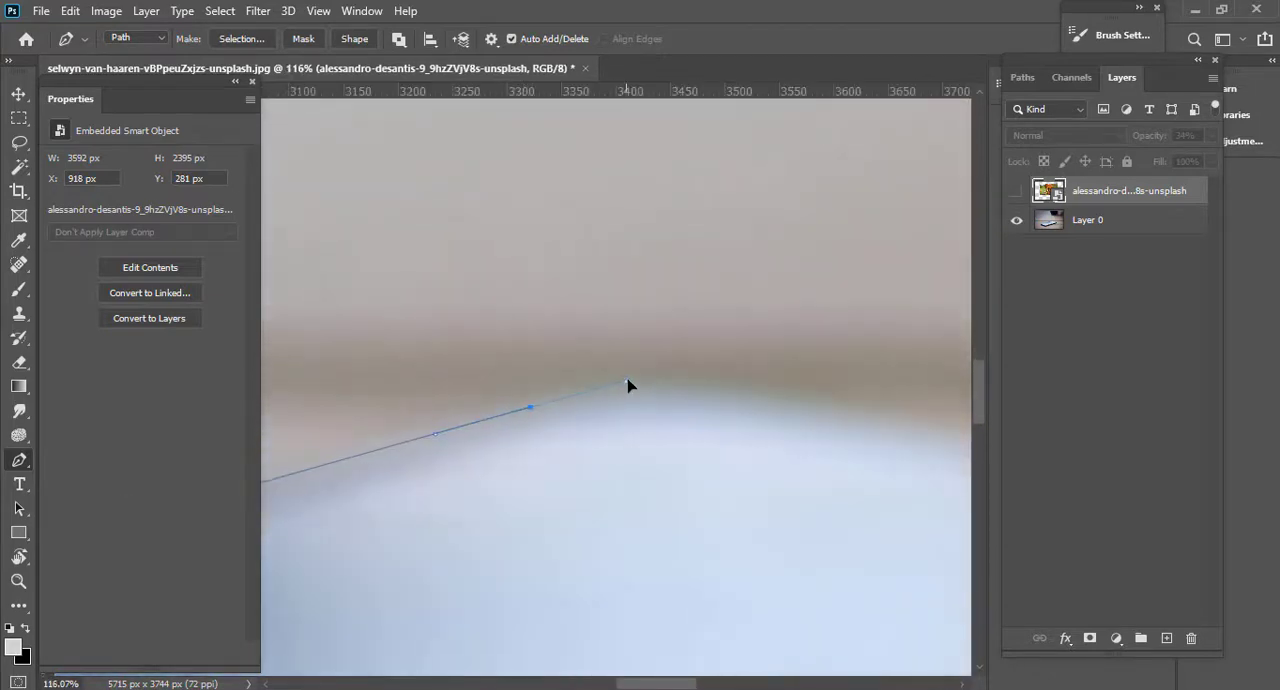
Curve the path over the screen's rounded far corner and along its far short edge.
left_click_drag(674, 397, 351, 400)
left_click_drag(461, 401, 566, 433)
scroll(566, 433, "down", 2)
left_click_drag(423, 406, 343, 391)
left_click_drag(880, 430, 340, 346)
Curve the path around the phone's right corner down to the start of the side edge.
scroll(443, 456, "up", 2)
left_click_drag(449, 453, 488, 470)
scroll(488, 470, "up", 2)
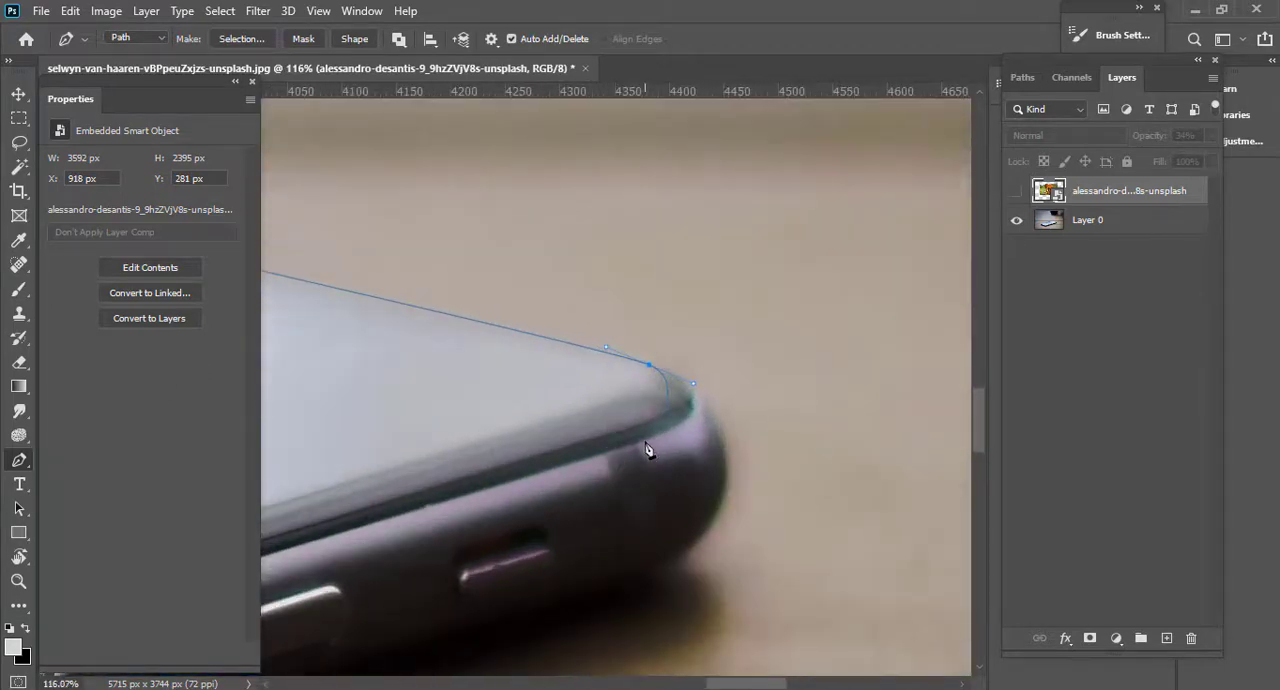
scroll(674, 441, "up", 2)
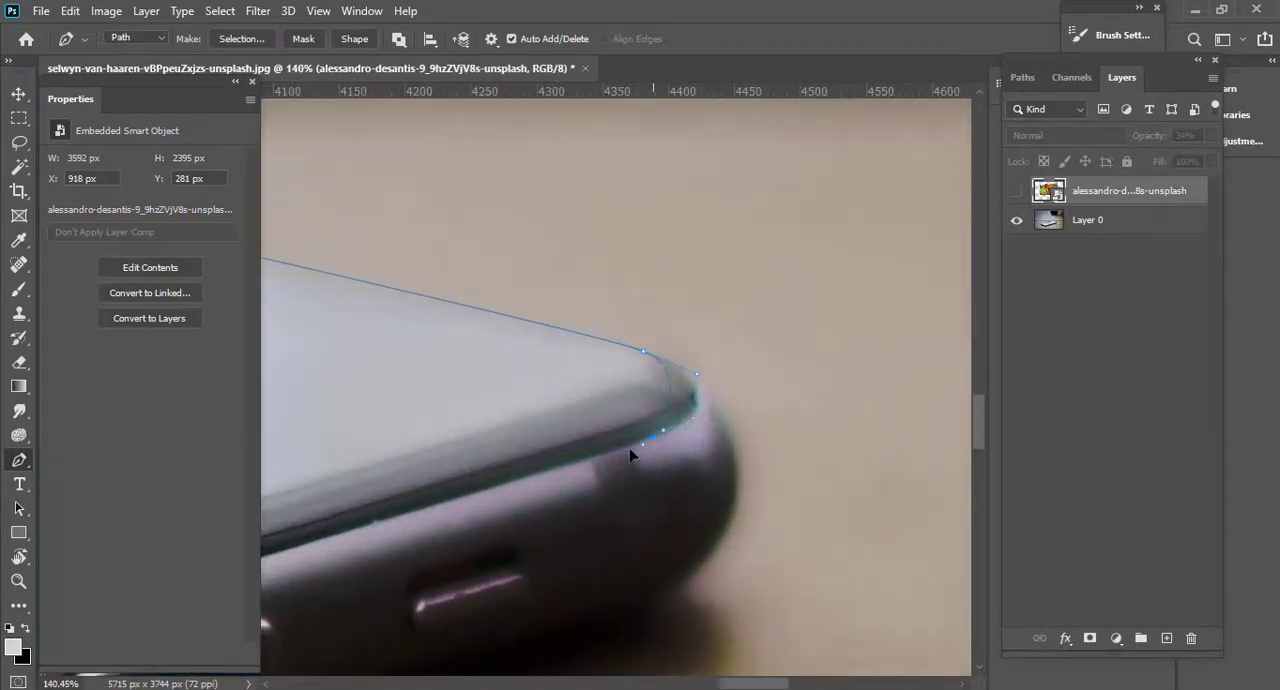
Trace the screen's long front edge back to the starting anchor, close the path and convert it to a selection.
left_click_drag(450, 505, 1005, 288)
left_click_drag(503, 449, 1035, 272)
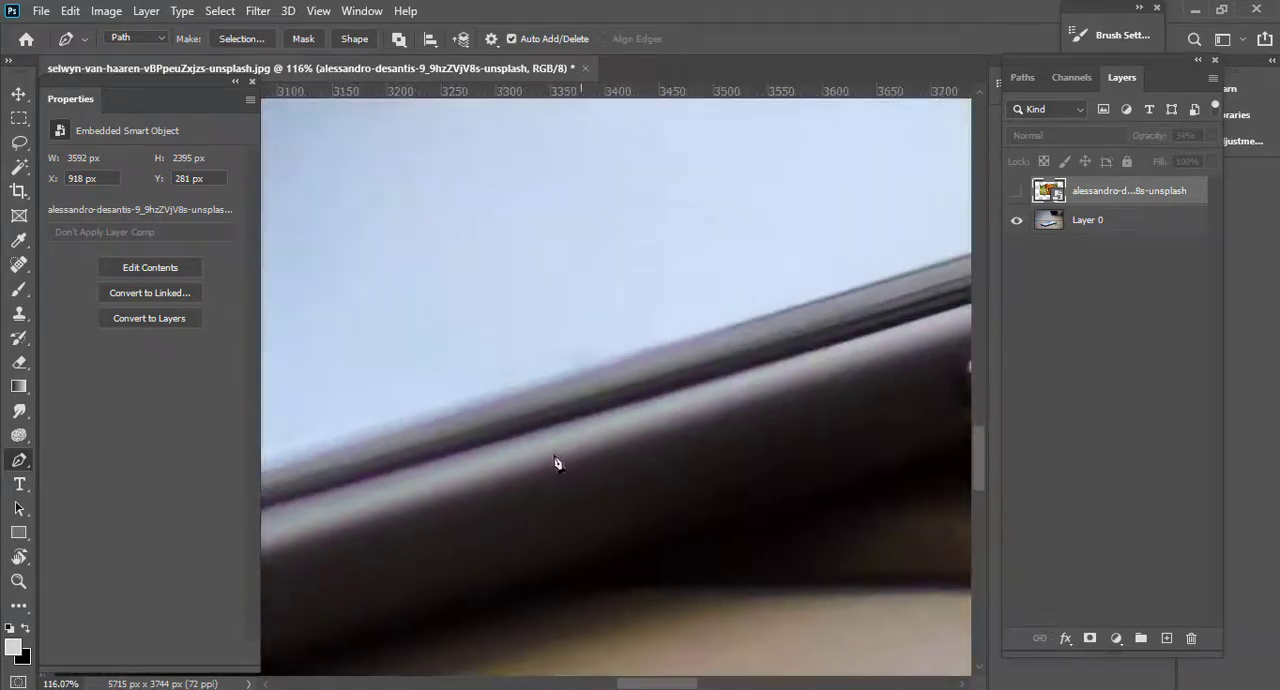
scroll(602, 464, "down", 10)
left_click_drag(556, 468, 868, 386)
scroll(583, 478, "up", 4)
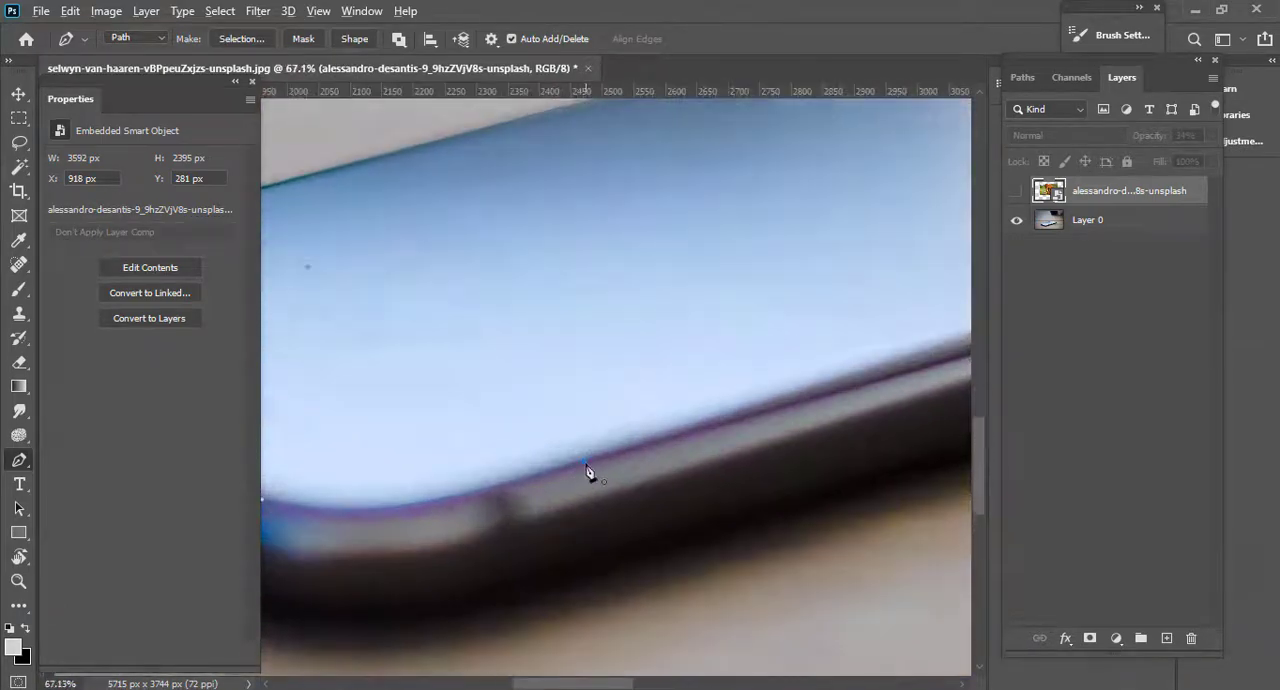
scroll(583, 464, "down", 3)
left_click_drag(585, 464, 463, 500)
scroll(598, 489, "down", 5)
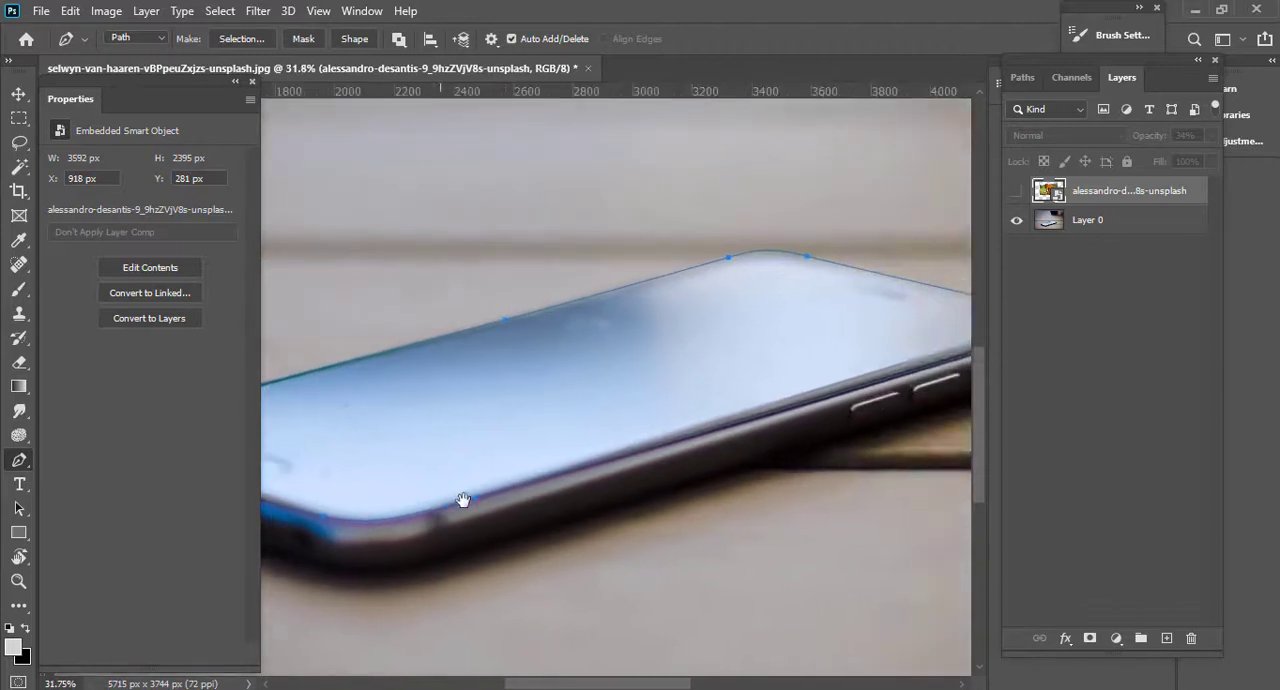
key("ctrl+Return")
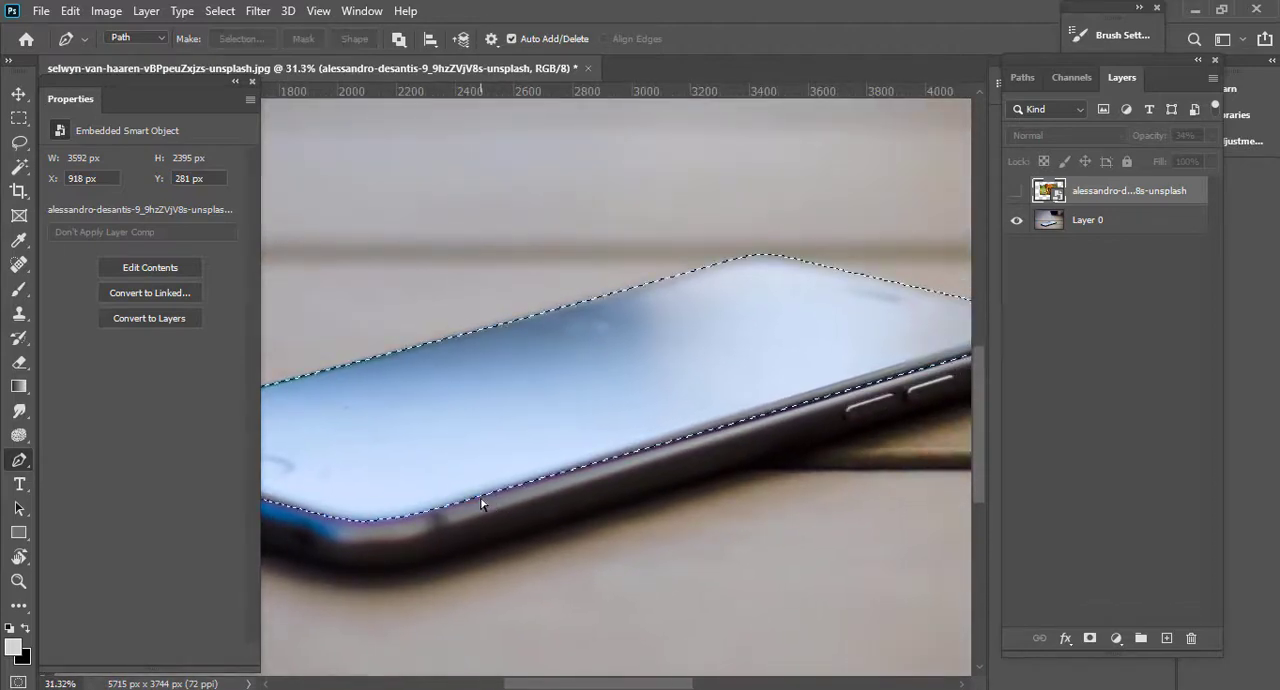
Show the elephant layer, add a new layer above Layer 0, fill the screen selection with black and deselect.
left_click(1016, 191)
scroll(749, 406, "down", 3)
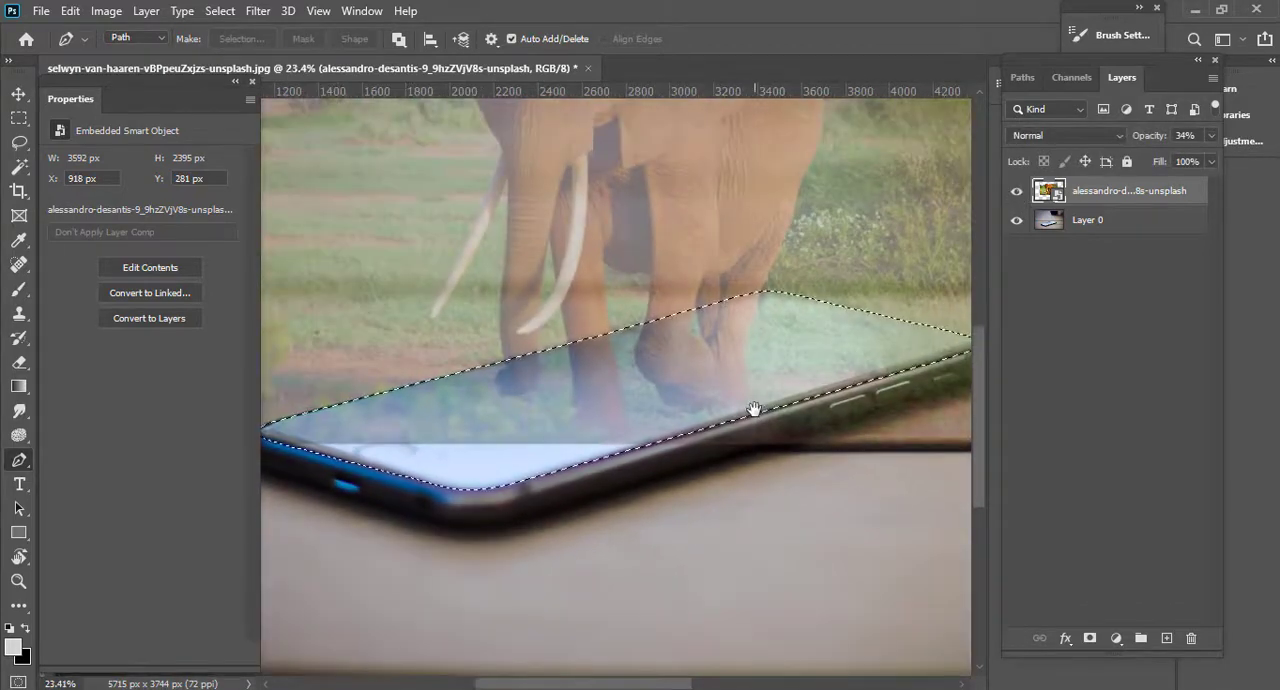
left_click_drag(754, 409, 819, 528)
left_click(1125, 222)
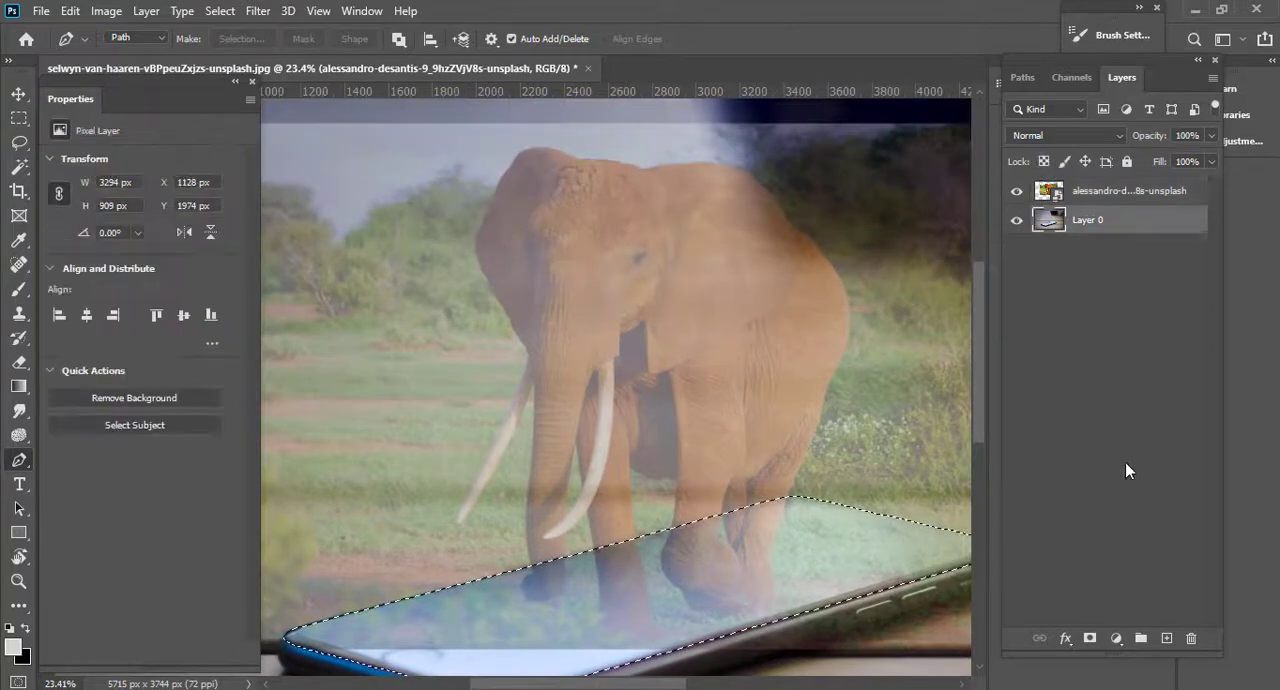
left_click(1166, 638)
key("ctrl+BackSpace")
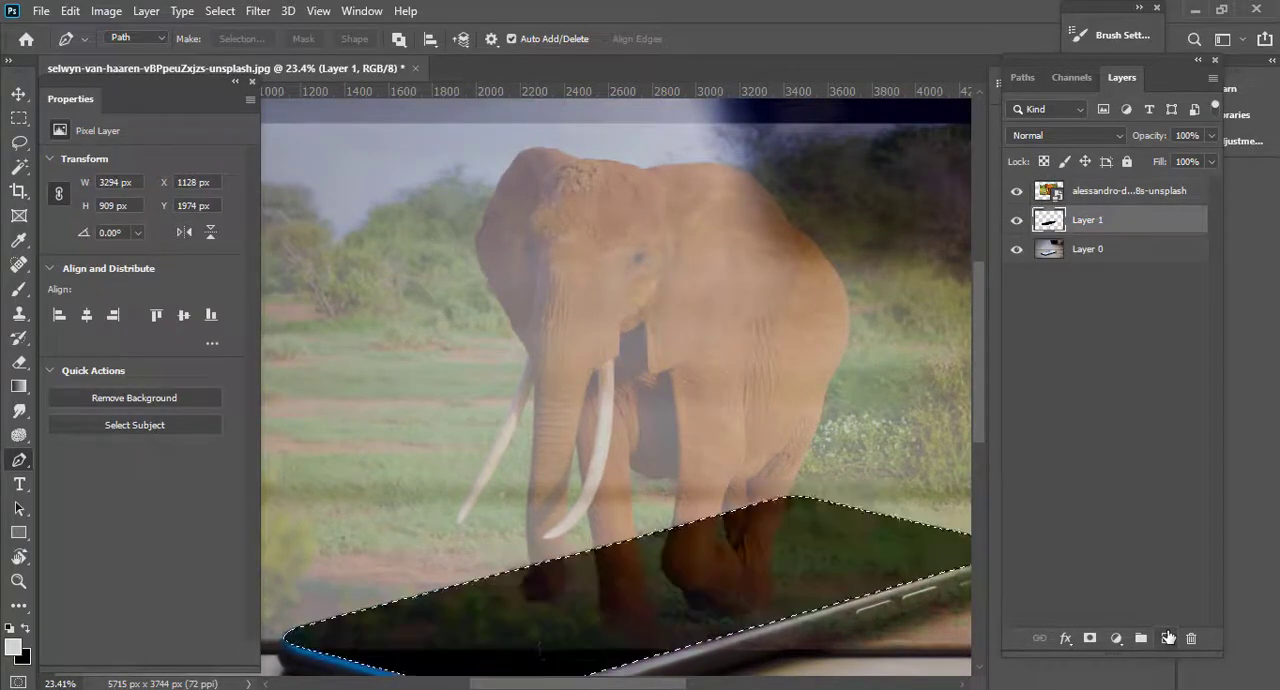
key("ctrl+d")
scroll(729, 580, "down", 1)
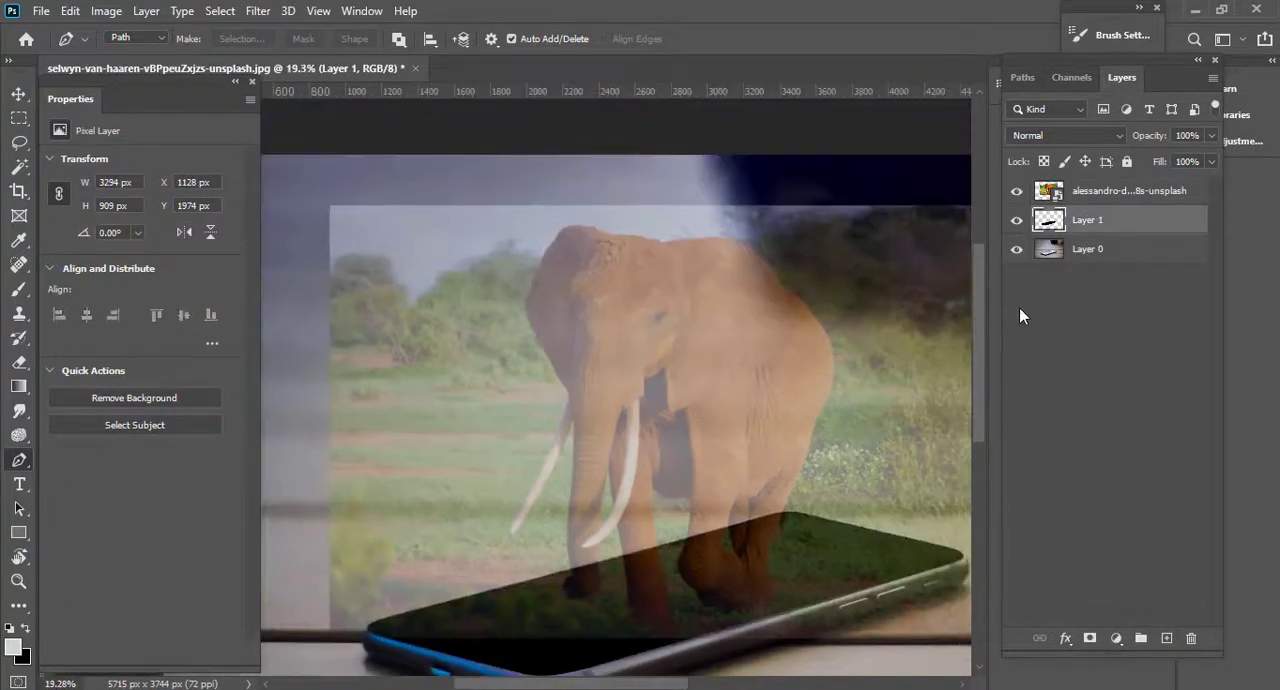
Set the elephant layer's opacity to 83%.
left_click(1055, 198)
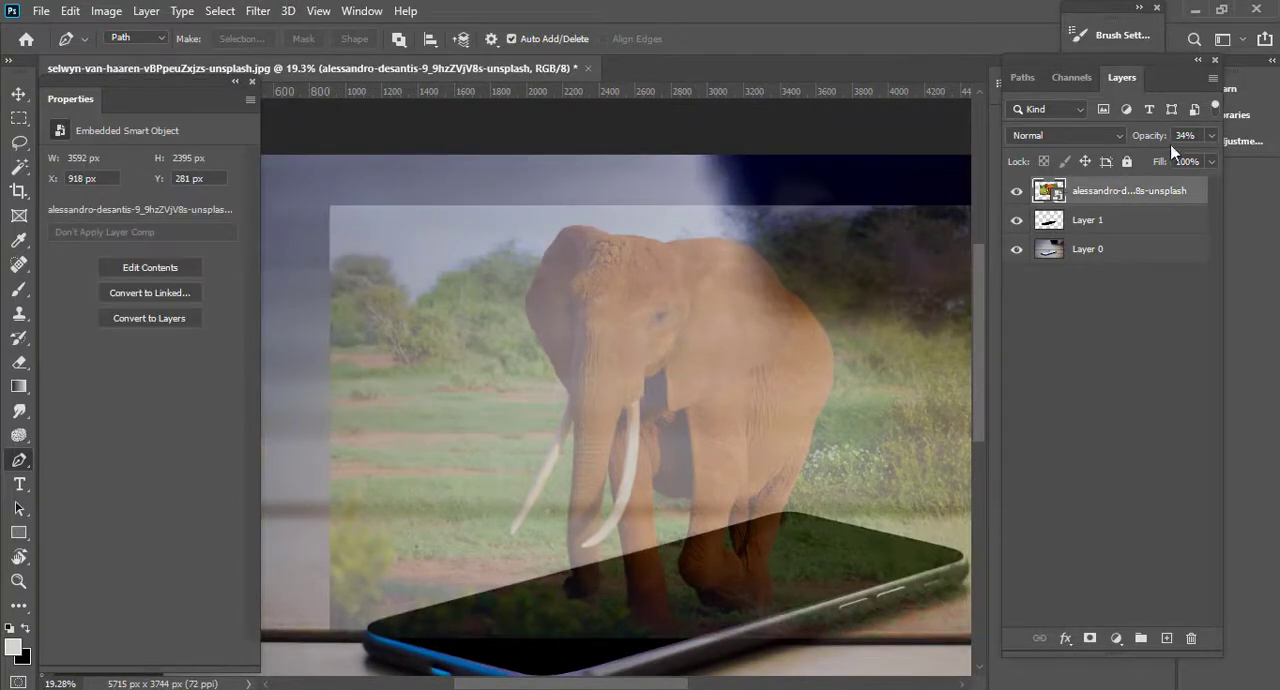
left_click_drag(1173, 148, 1200, 128)
scroll(528, 609, "up", 2)
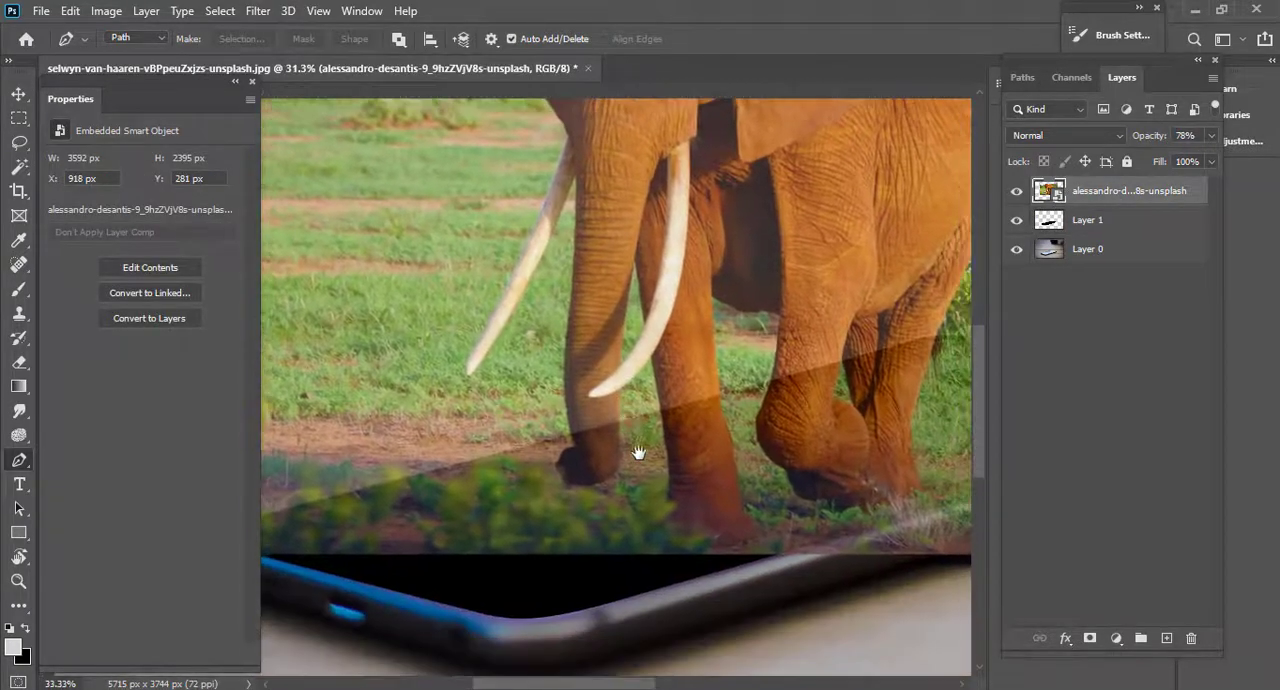
scroll(655, 484, "up", 2)
left_click_drag(657, 486, 688, 506)
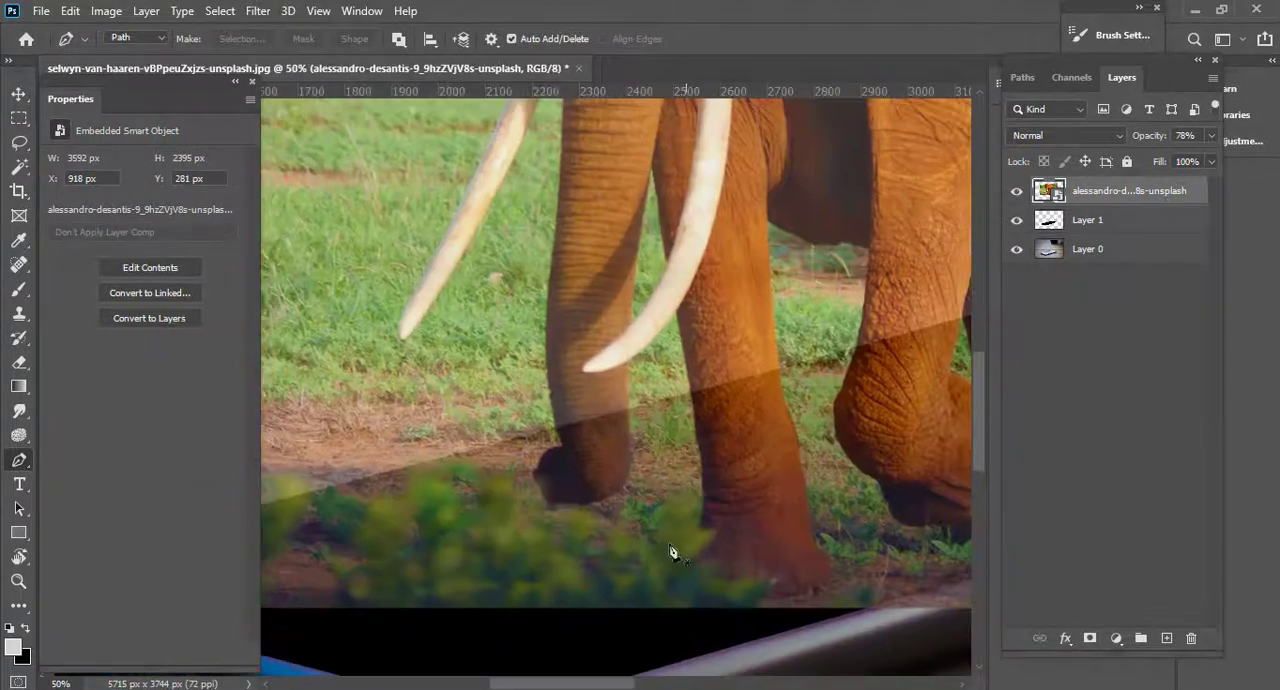
scroll(652, 516, "up", 2)
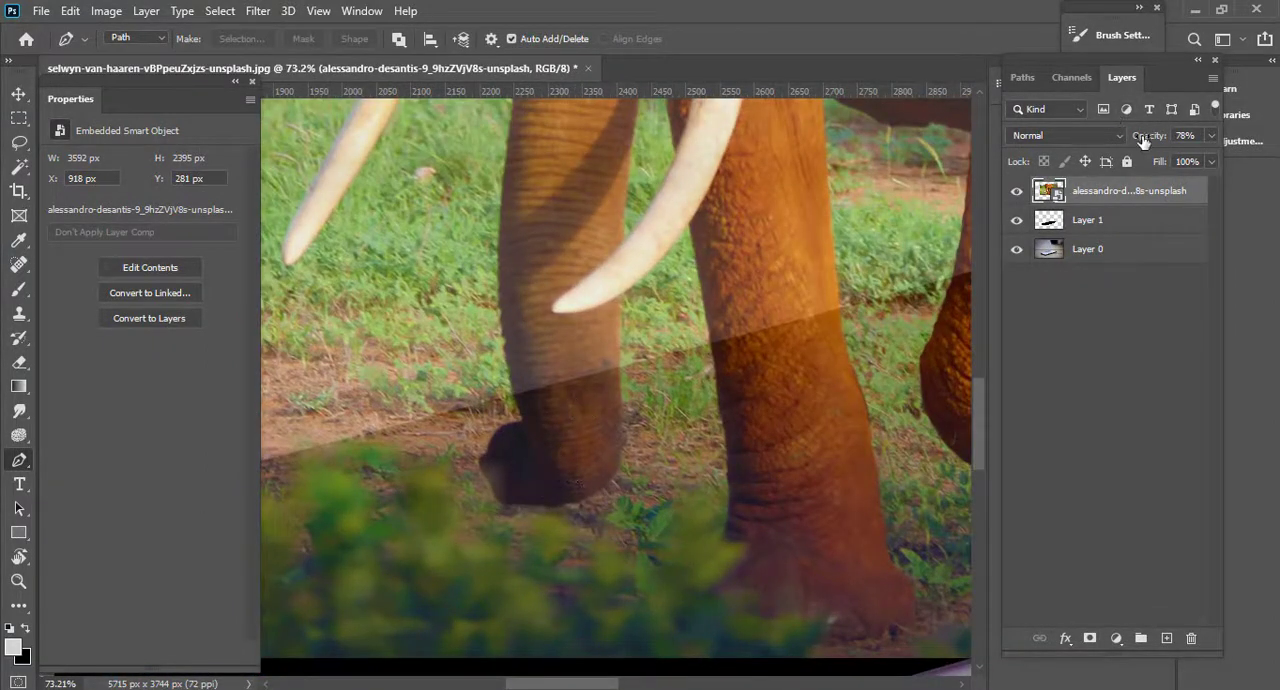
left_click_drag(1147, 137, 1153, 136)
Start a Pen path on the trunk's outer edge at the phone's back edge and trace upward along the trunk.
scroll(523, 400, "up", 2)
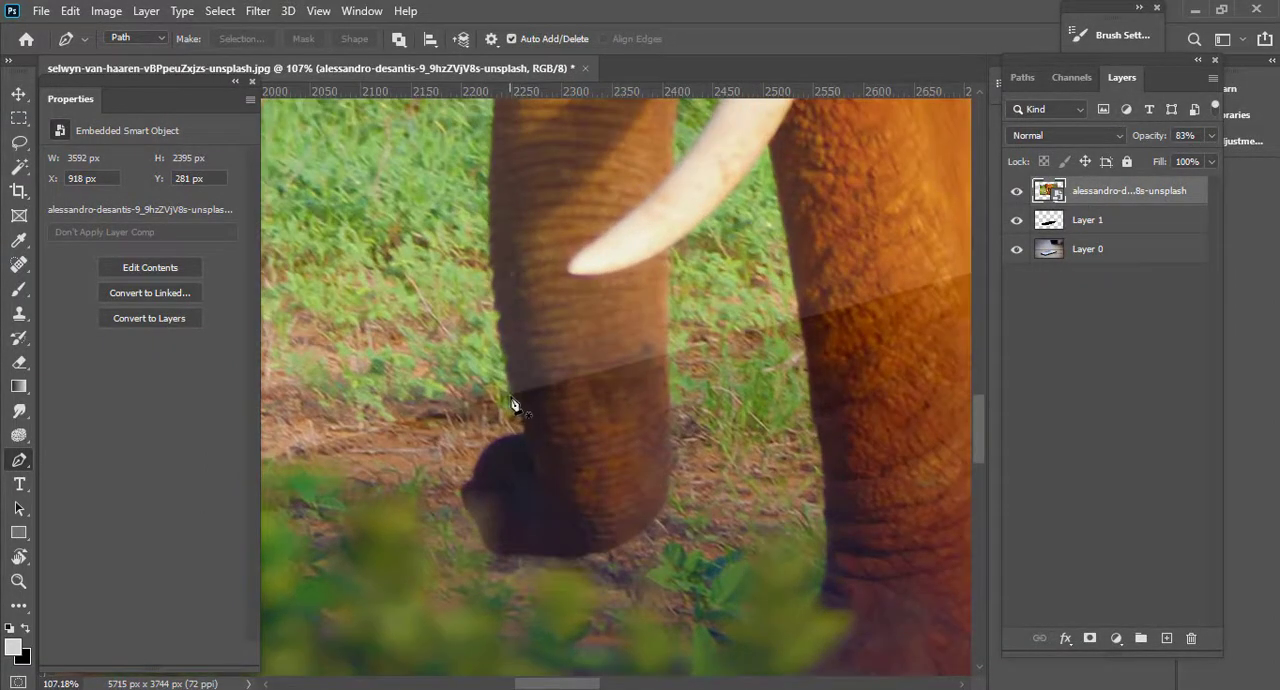
scroll(513, 401, "up", 2)
scroll(513, 401, "up", 1)
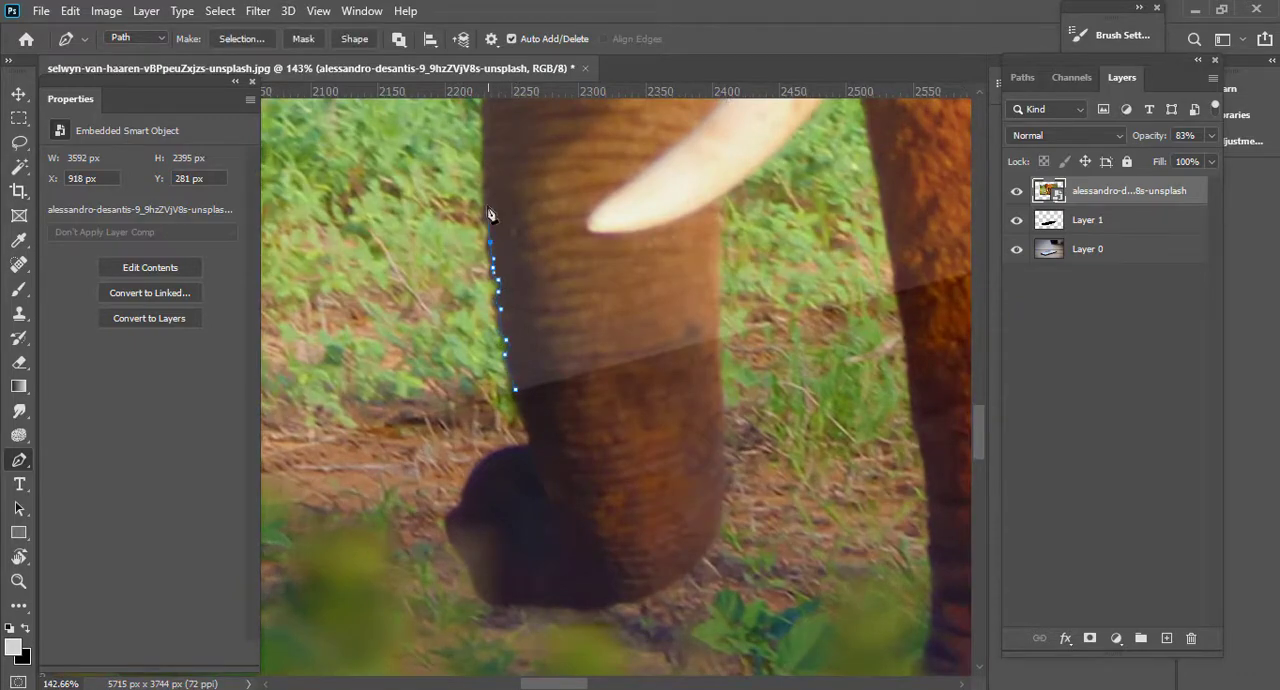
left_click_drag(490, 214, 538, 500)
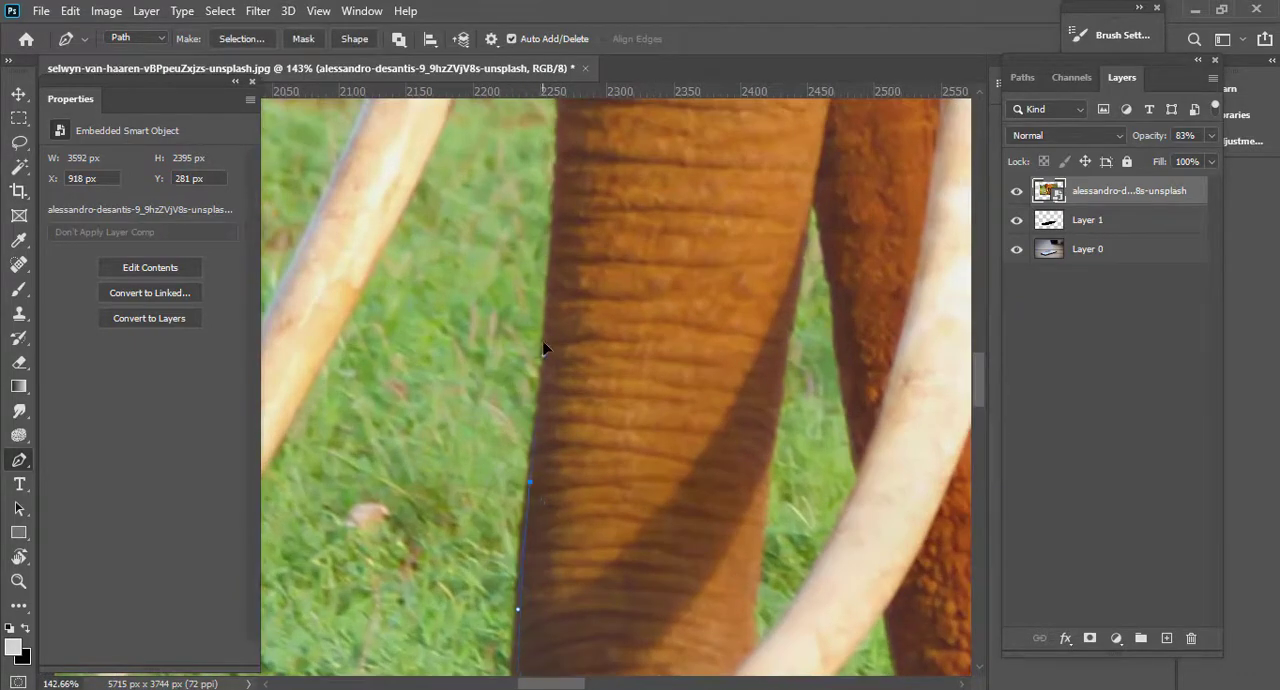
scroll(586, 491, "up", 7)
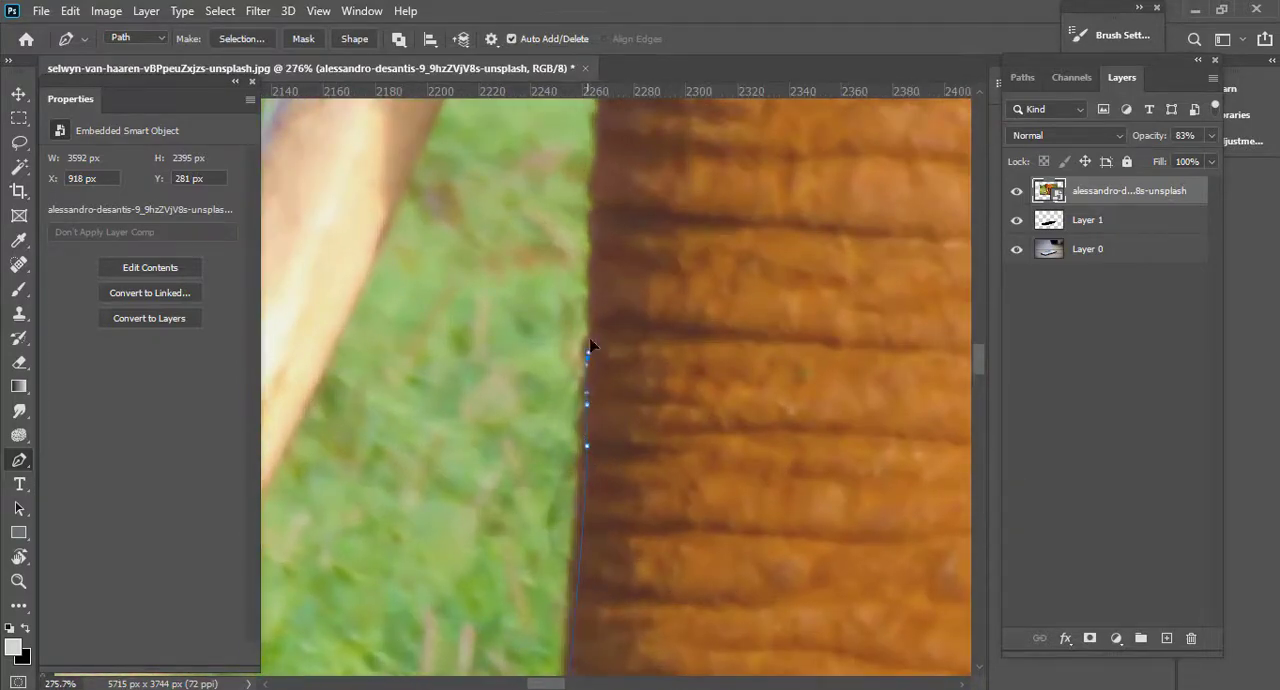
Continue the path with closely spaced anchors up the trunk's edge to where it meets the left tusk.
left_click(591, 331)
left_click(591, 301)
left_click(592, 279)
left_click(595, 245)
left_click(591, 232)
left_click_drag(592, 175, 658, 455)
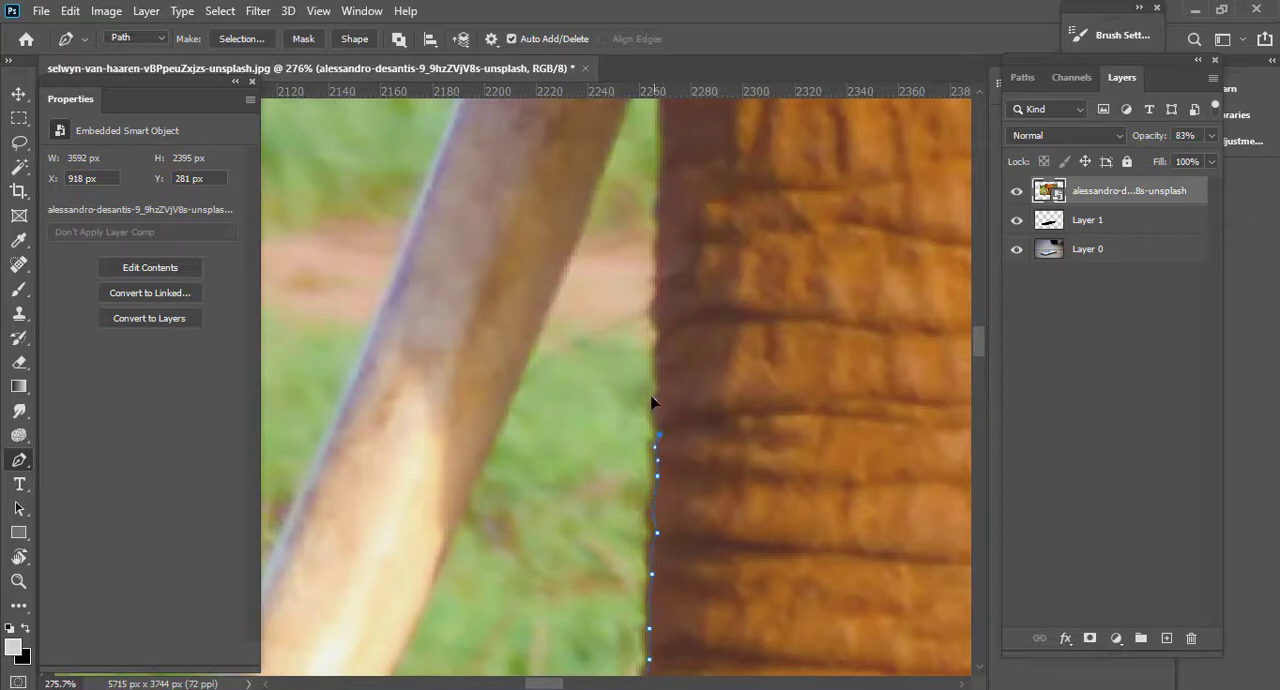
scroll(540, 454, "down", 3)
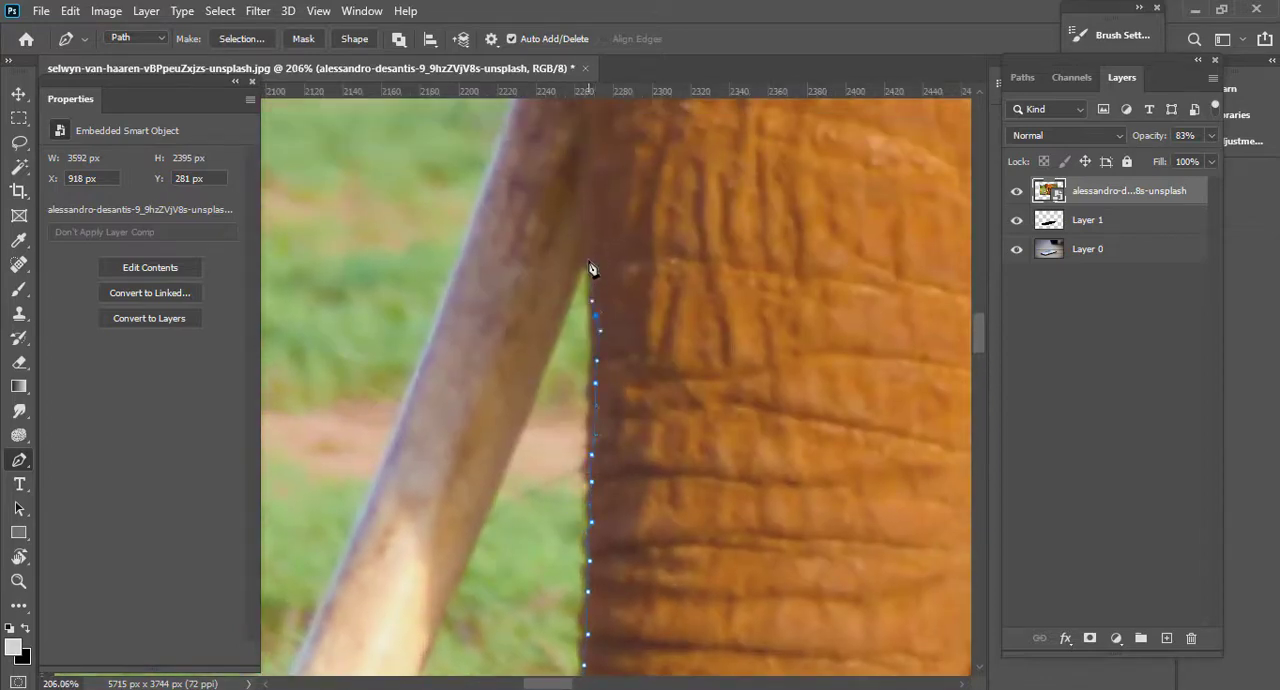
Trace the path down the inner edge of the elephant's left tusk toward its tip.
scroll(480, 440, "down", 3)
left_click_drag(480, 449, 626, 215)
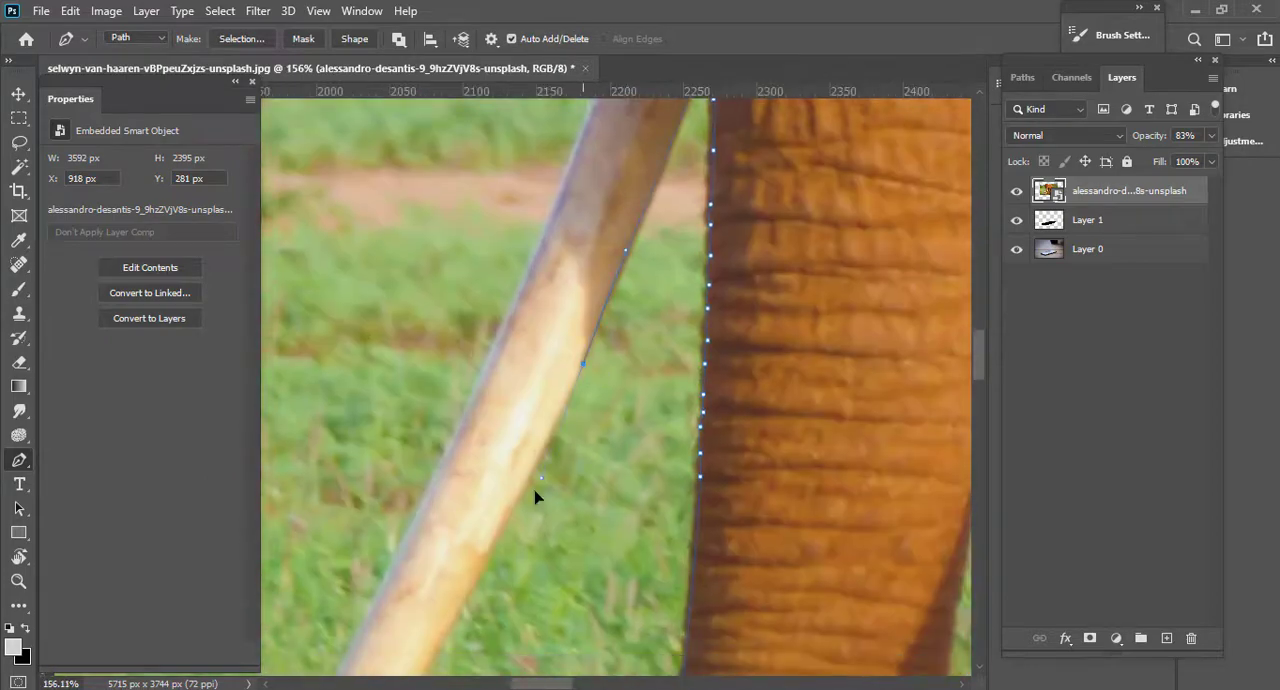
left_click_drag(534, 491, 737, 171)
left_click_drag(529, 521, 469, 617)
scroll(657, 434, "up", 3)
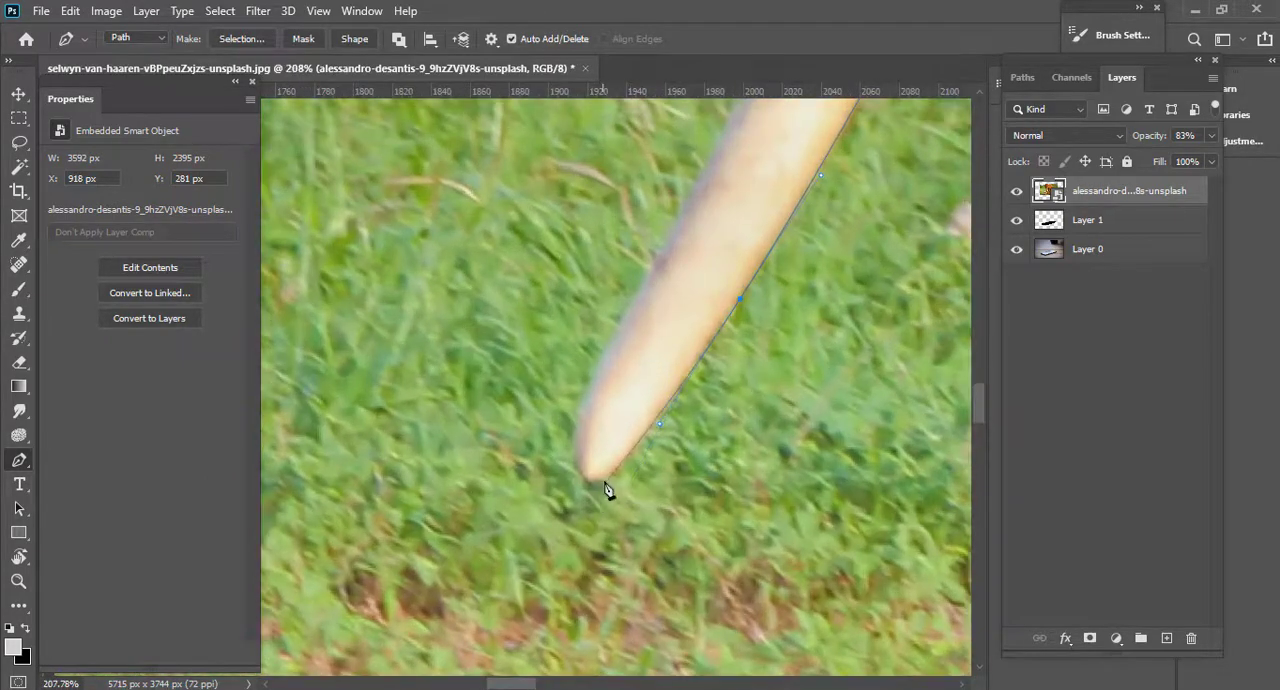
Curve the Pen path around the left tusk's tip and begin tracing back up its outer edge.
mouse_move(606, 474)
left_mouse_down()
mouse_move(594, 490)
mouse_move(603, 478)
left_mouse_up()
key("ctrl+z")
left_click_drag(592, 390, 614, 340)
scroll(620, 335, "down", 2)
left_click_drag(752, 120, 711, 248)
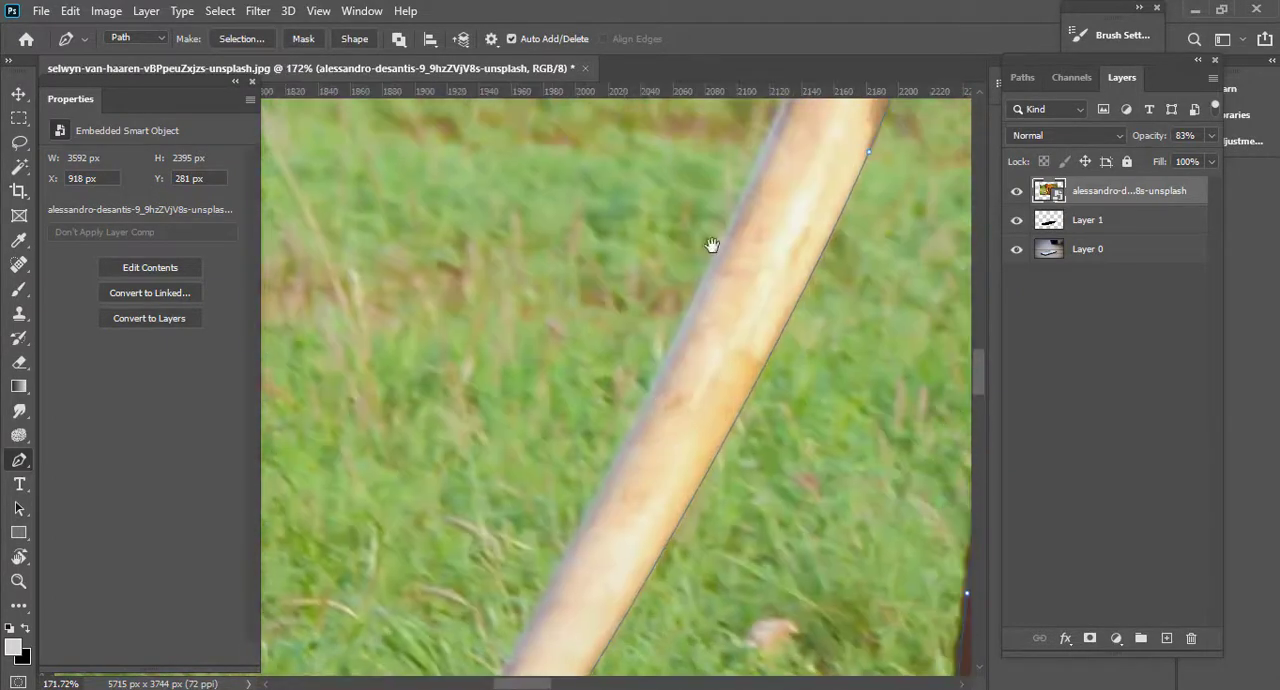
Continue the path up the middle stretch of the left tusk's outer edge with long curved segments.
key("ctrl+z")
left_click_drag(620, 406, 695, 296)
key("ctrl+z")
left_click_drag(672, 342, 733, 213)
scroll(762, 254, "down", 4)
left_click_drag(784, 272, 755, 392)
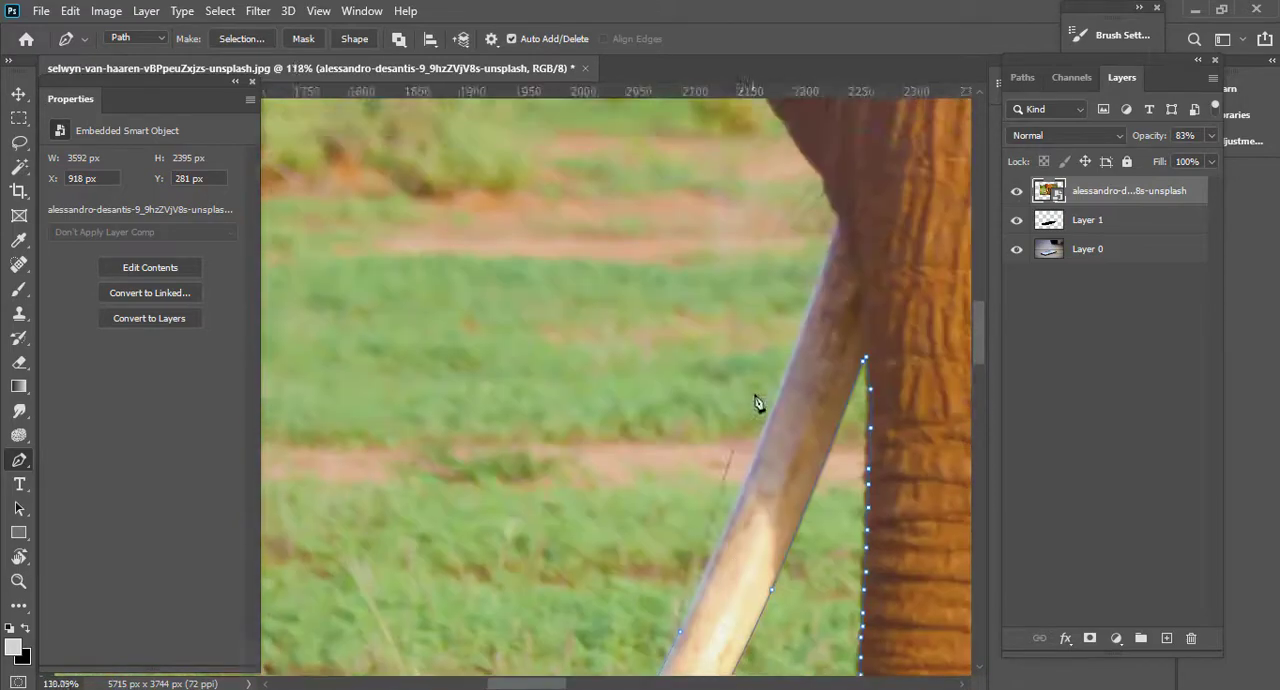
Finish the tusk's outer edge up to its base and turn the path onto the dark ear's lower edge.
scroll(755, 391, "up", 4)
left_click_drag(778, 434, 835, 284)
scroll(796, 378, "up", 1)
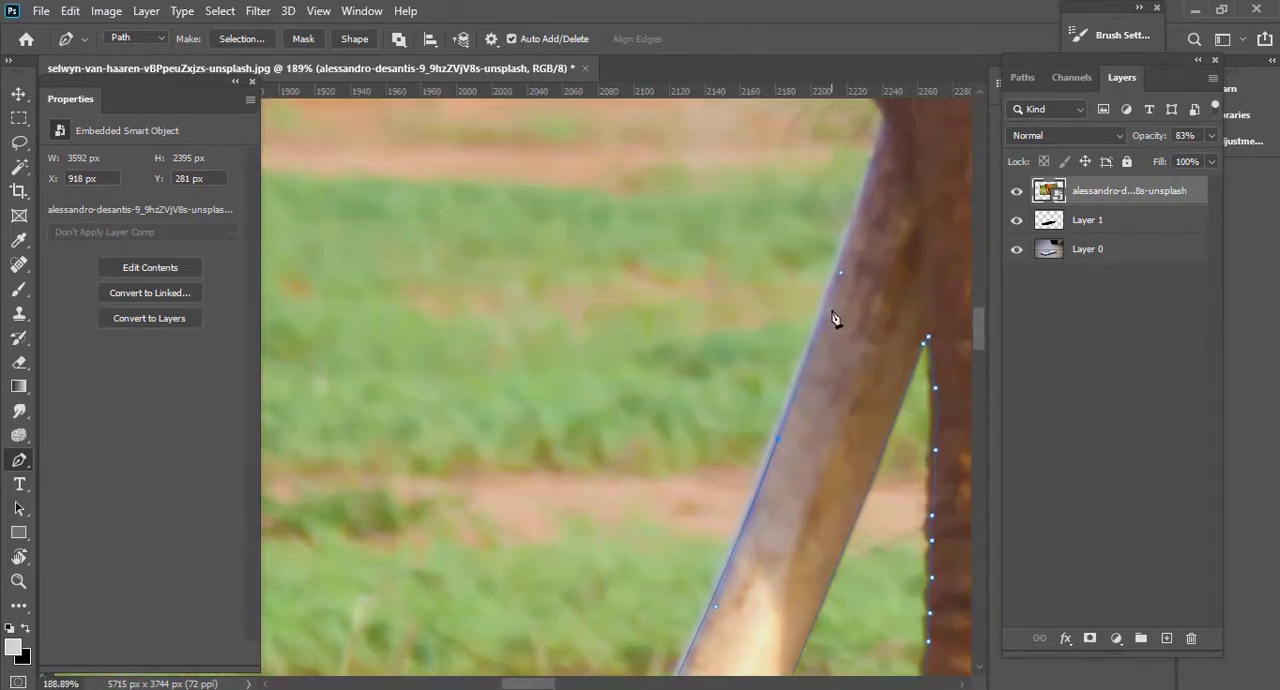
left_click_drag(835, 334, 756, 668)
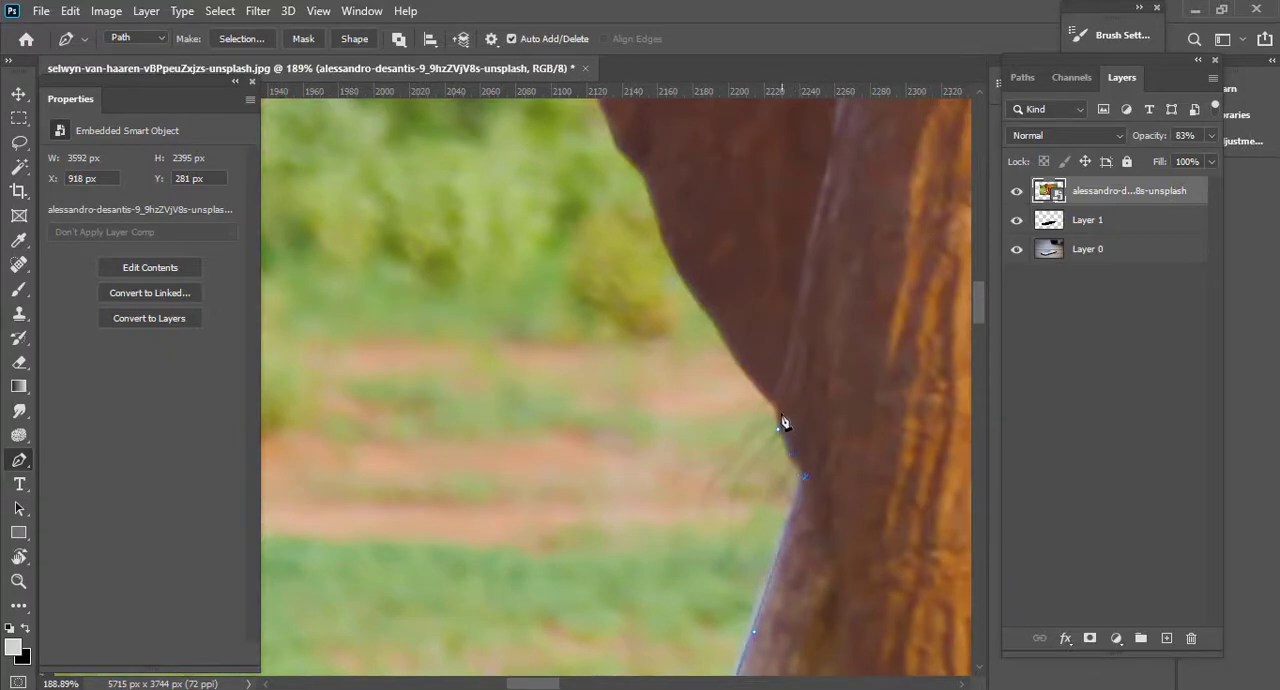
Trace the path up the dark ear's lower outer edge with closely spaced anchors that follow its small bumps.
scroll(725, 578, "up", 2)
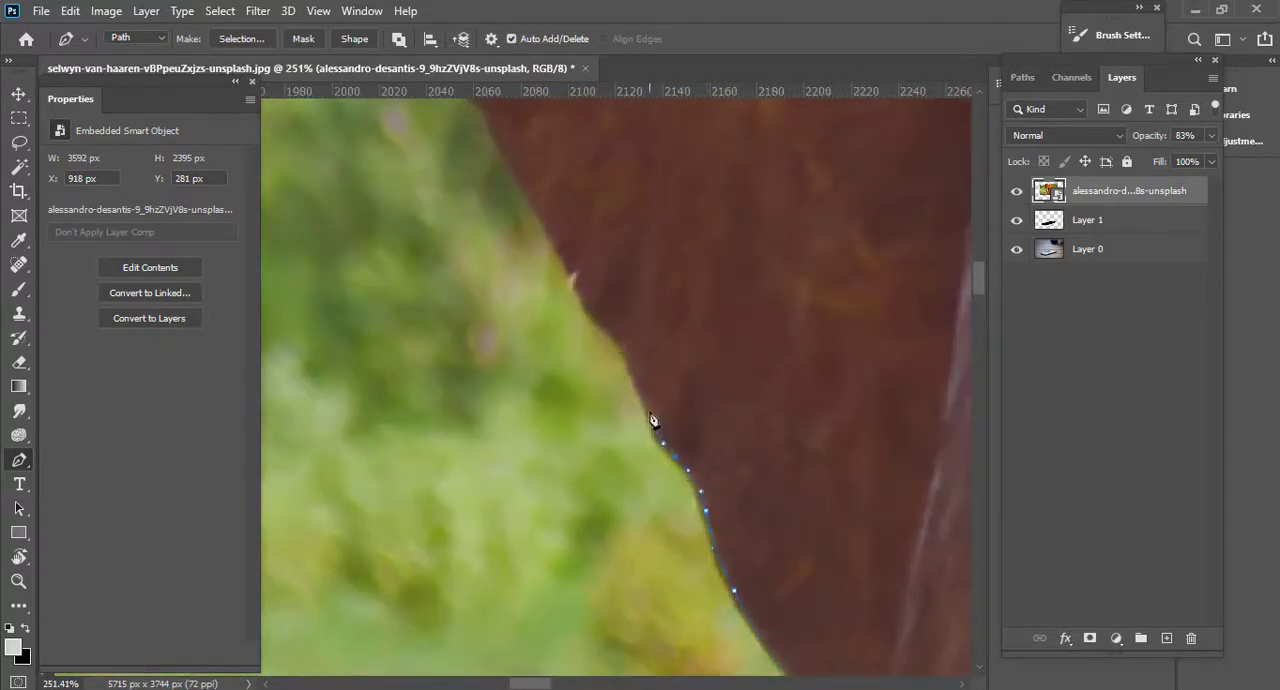
left_click_drag(649, 409, 643, 393)
left_click_drag(644, 398, 731, 635)
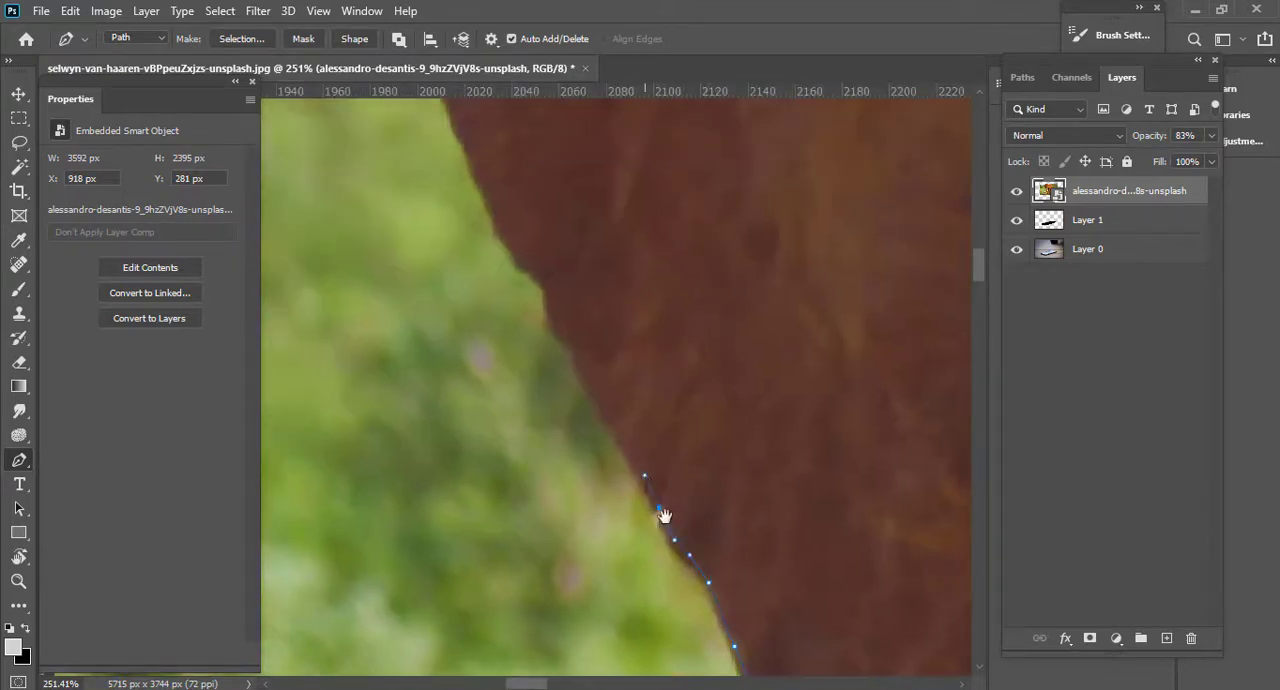
left_click_drag(665, 516, 731, 684)
left_click_drag(652, 570, 648, 556)
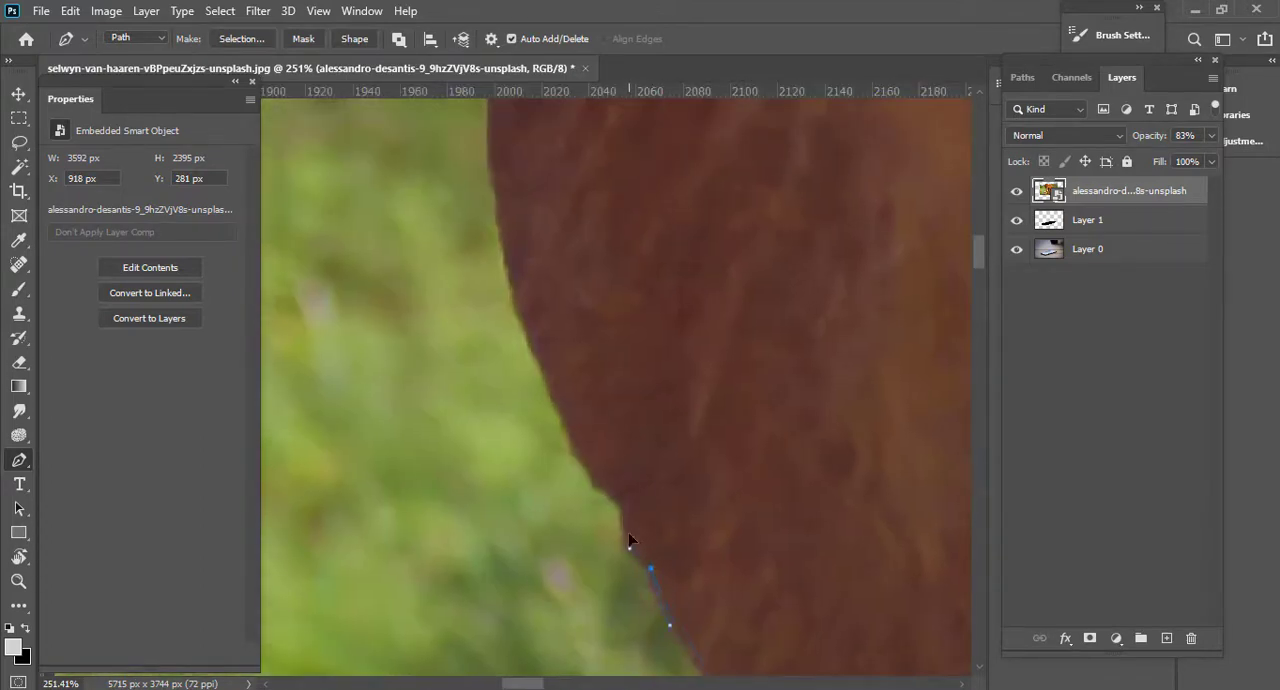
Carry the path around the dark ear's outermost bulge and up along the edge above it.
scroll(579, 455, "down", 2)
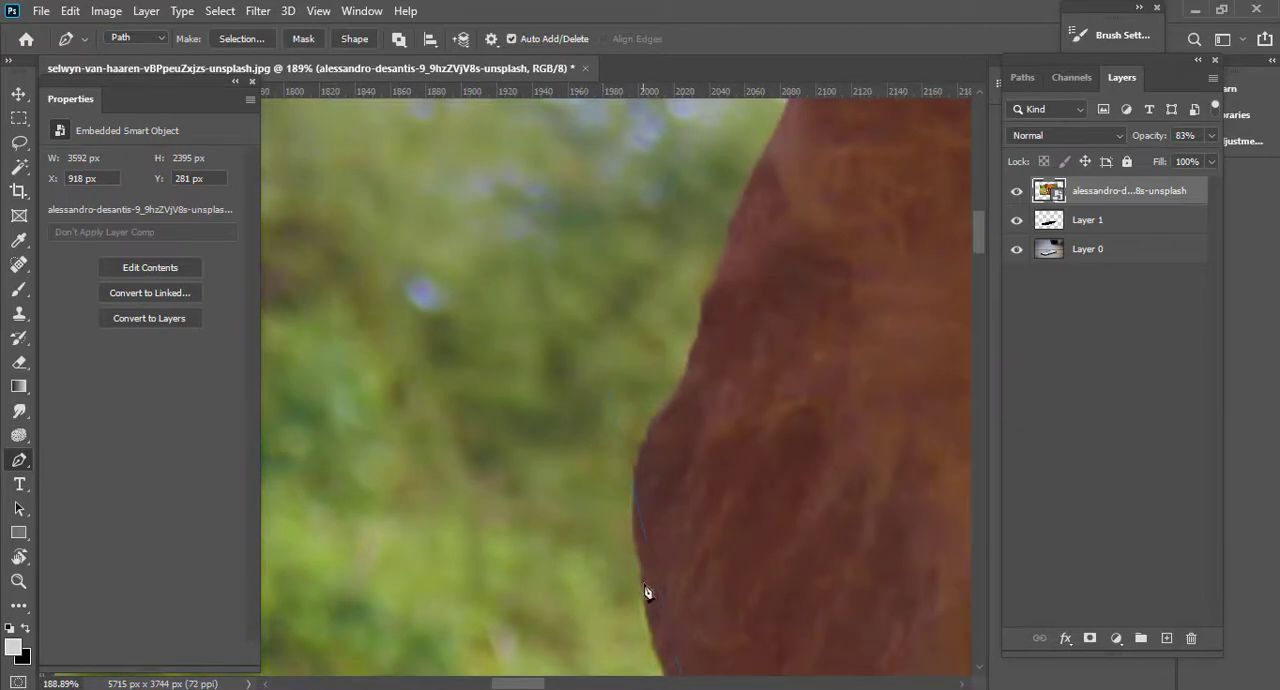
scroll(634, 507, "up", 2)
left_click(645, 436)
left_click(666, 394)
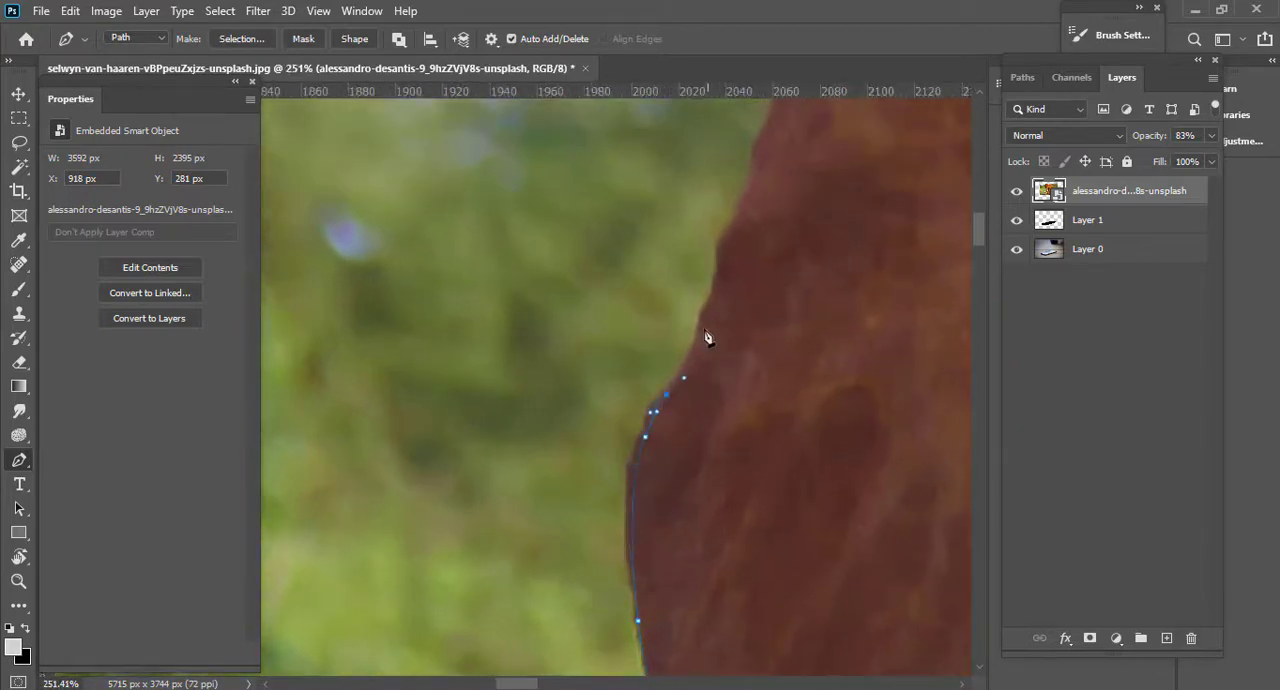
left_click(701, 324)
left_click_drag(740, 165, 728, 540)
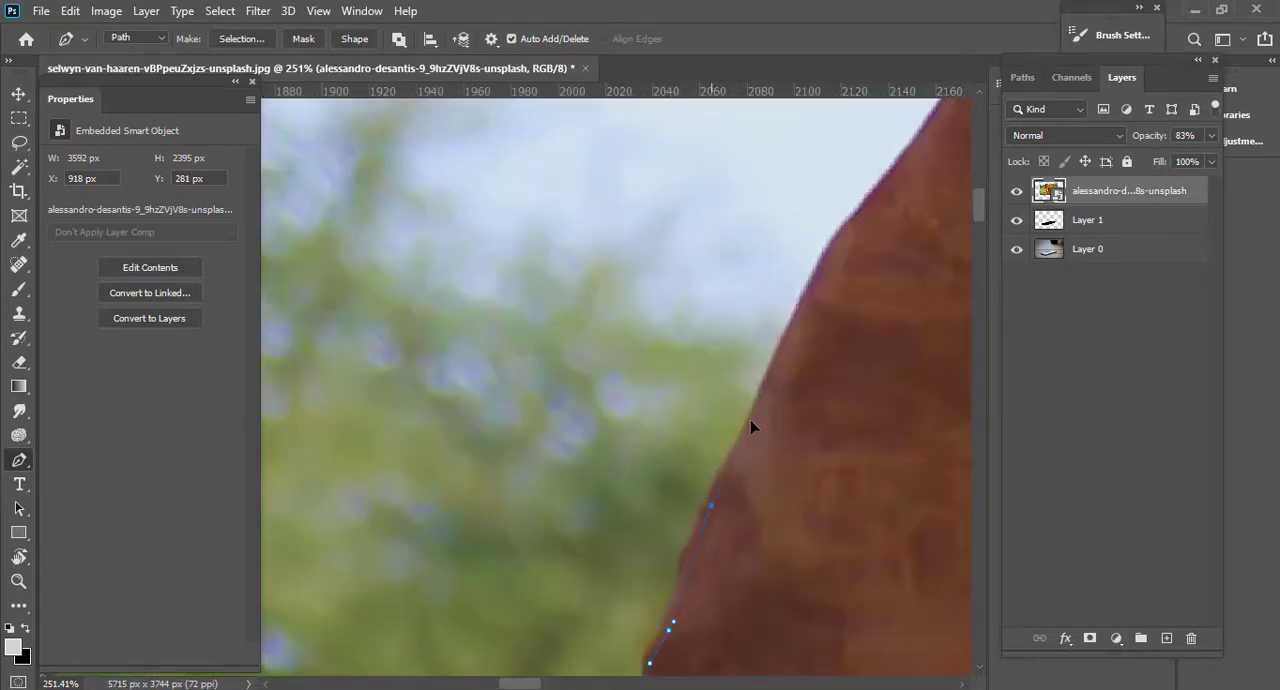
Trace the dark ear's upper slope against the sky to its rounded top corner.
scroll(764, 400, "down", 2)
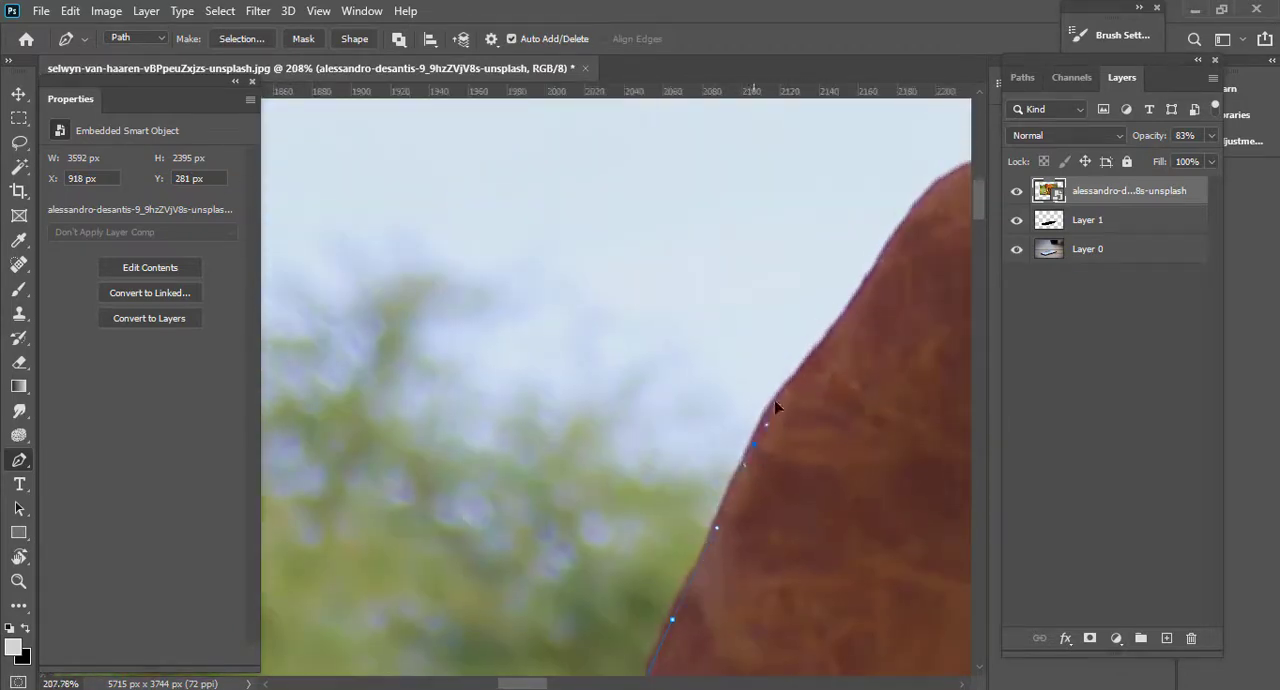
left_click_drag(883, 265, 885, 263)
left_click_drag(885, 263, 517, 557)
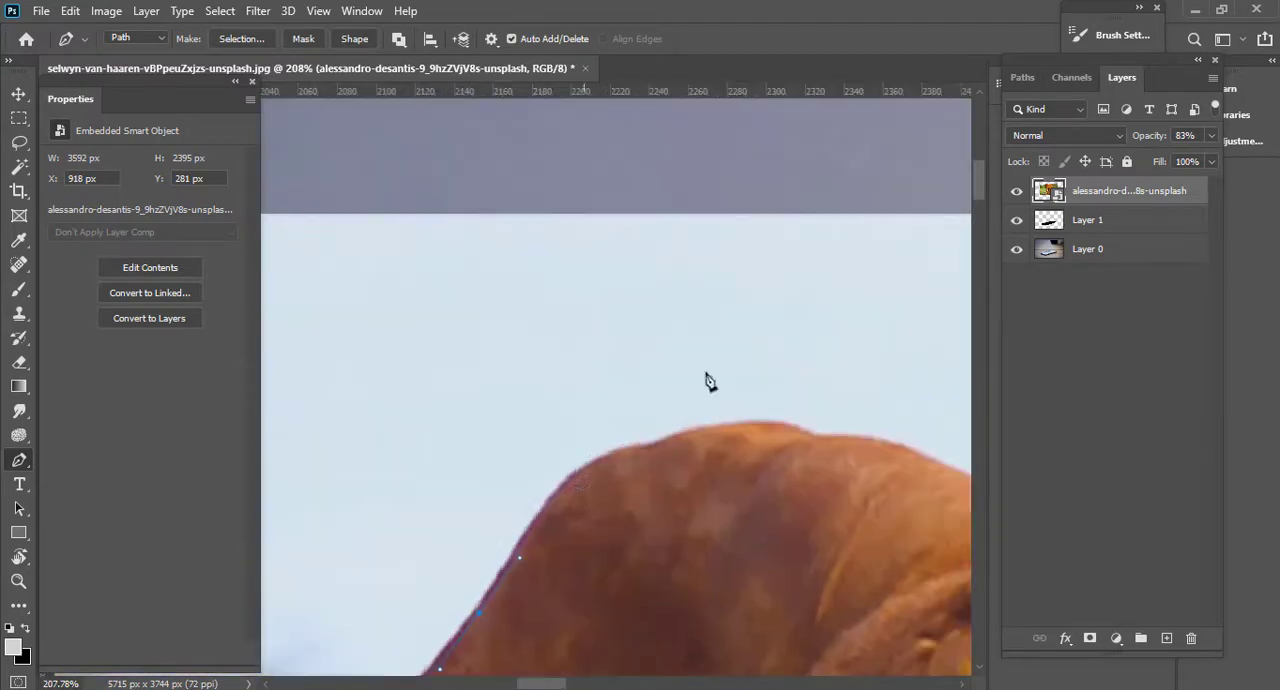
scroll(569, 486, "up", 3)
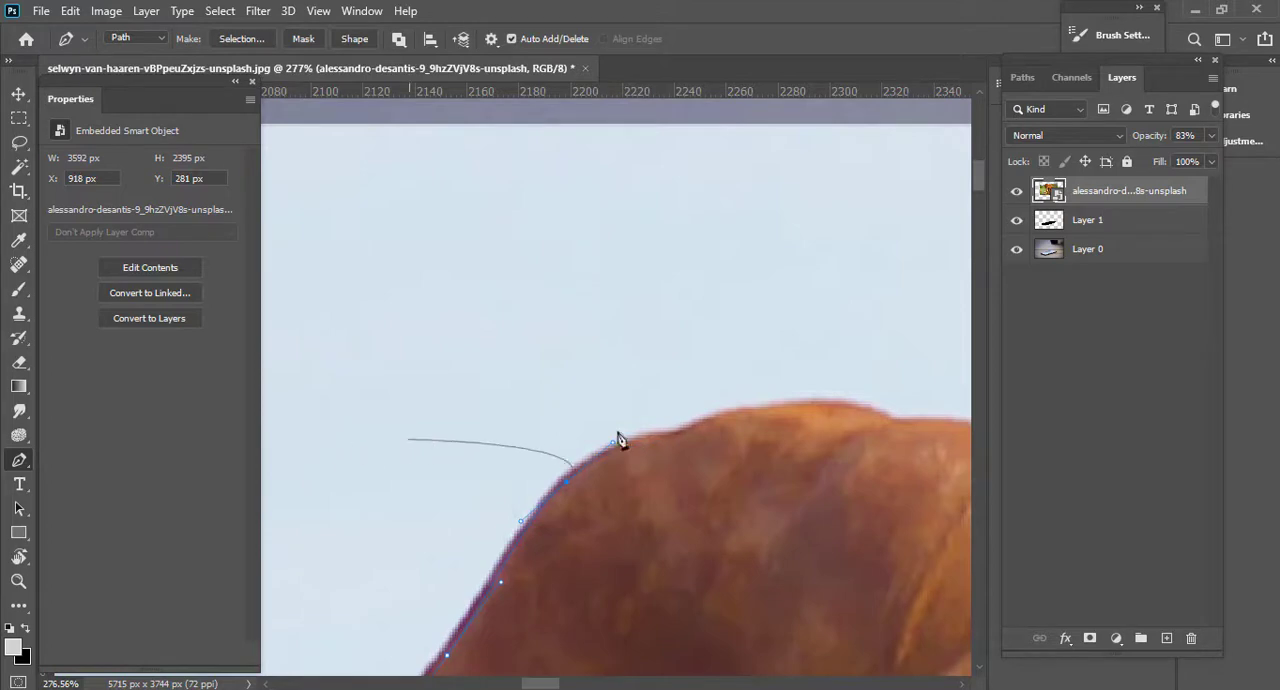
Continue the path across the top of the ear, following its low humps against the sky.
left_click(665, 439)
left_click_drag(878, 423, 682, 433)
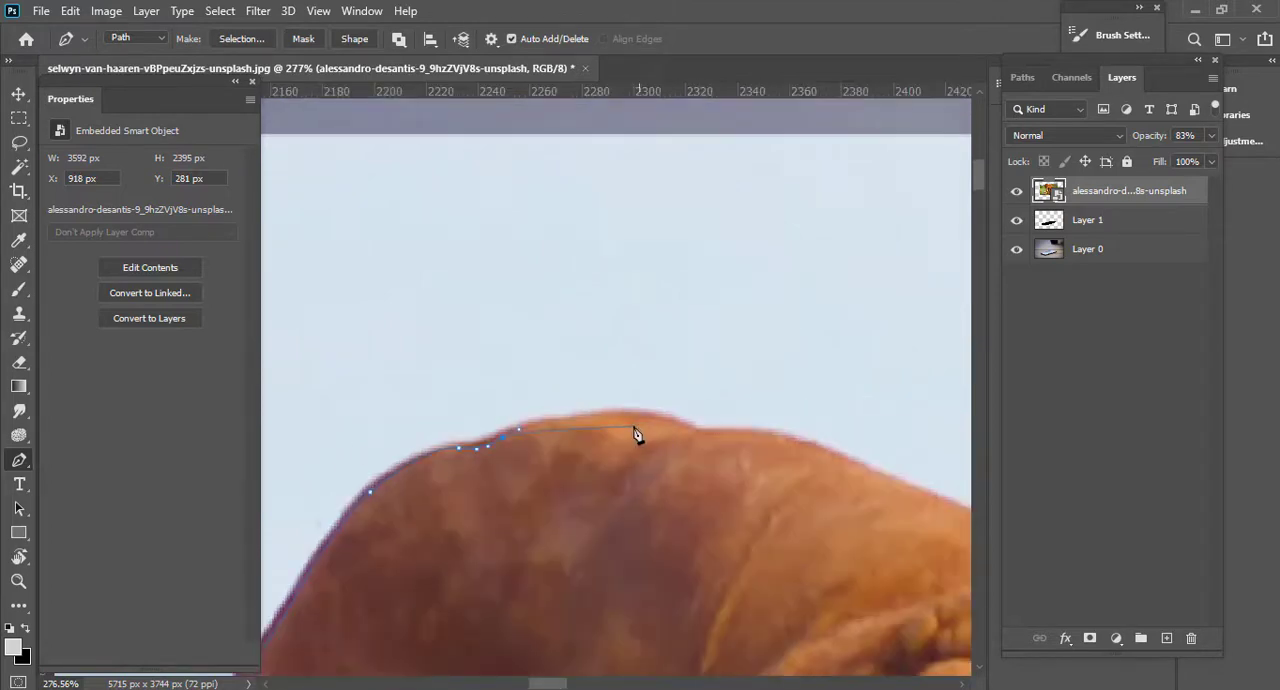
left_click_drag(604, 417, 664, 418)
left_click_drag(695, 430, 734, 430)
left_click_drag(813, 442, 314, 309)
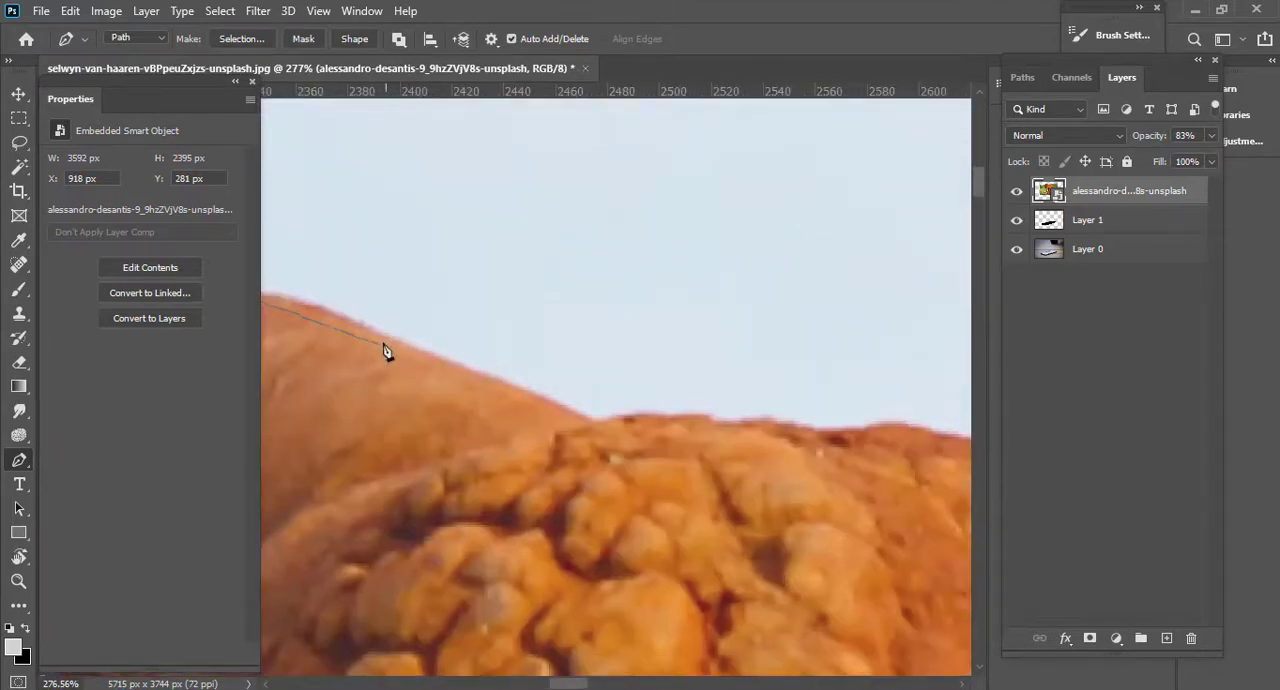
Trace the path down the smooth slope to the notch where the cracked skin of the head begins.
left_click_drag(383, 343, 428, 330)
scroll(470, 356, "down", 2)
left_click_drag(494, 363, 518, 379)
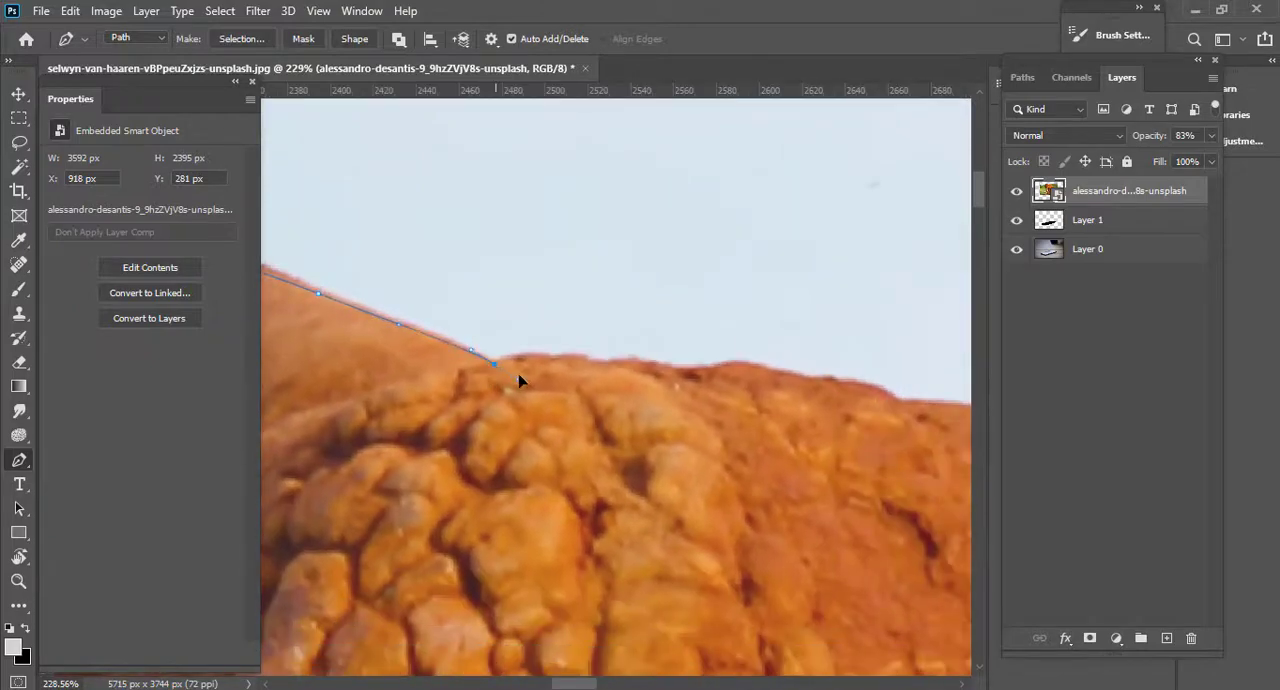
Trace the path along the uneven top outline of the head's cracked skin.
scroll(720, 418, "down", 5)
scroll(626, 415, "up", 6)
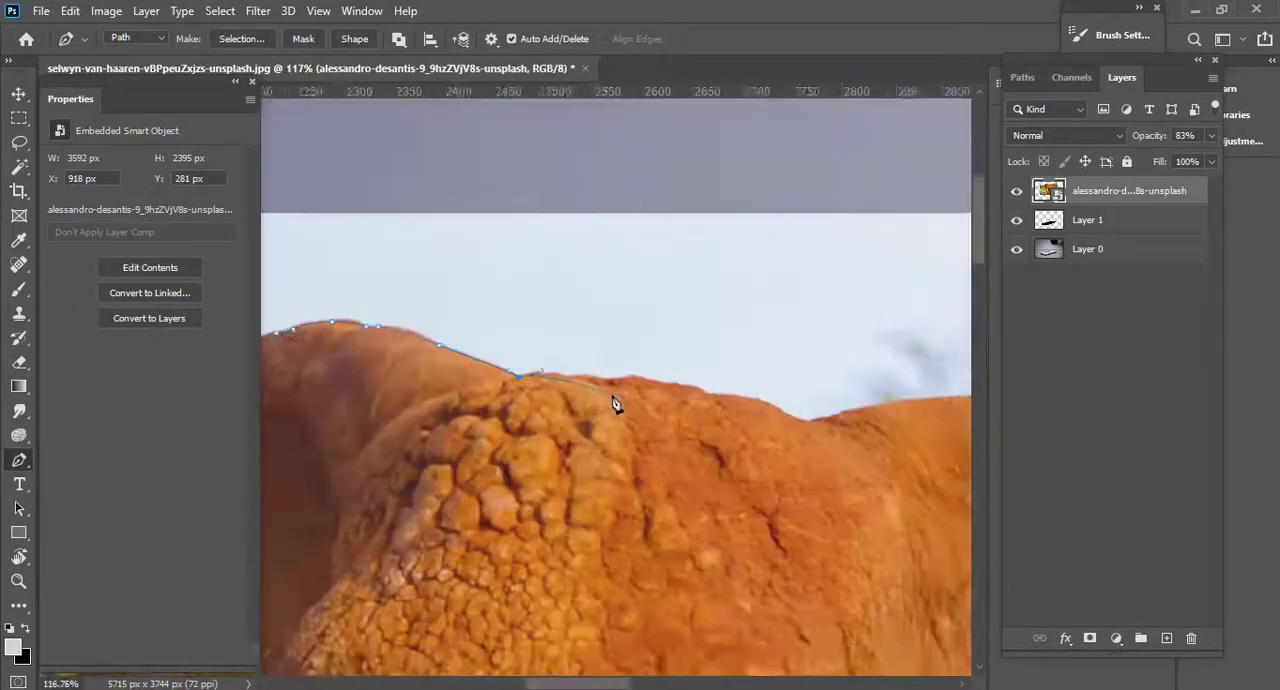
left_click(537, 372)
left_click_drag(597, 371, 612, 371)
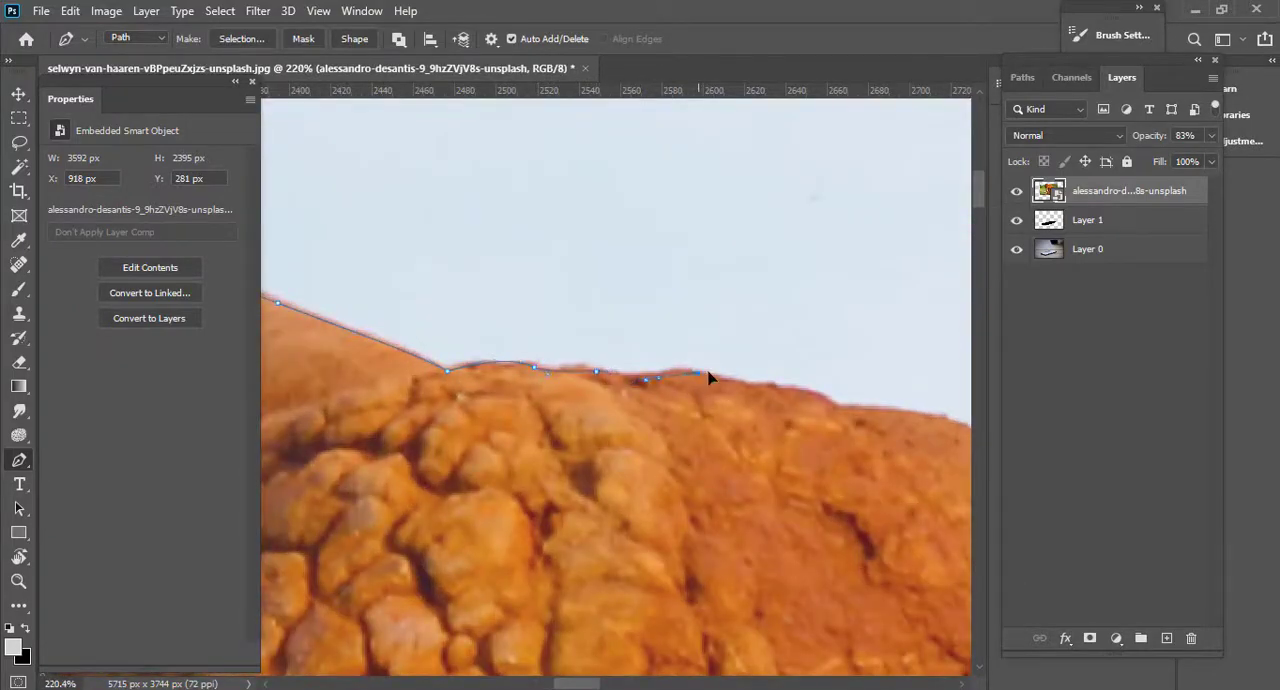
left_click_drag(781, 394, 808, 401)
left_click_drag(910, 419, 660, 382)
Follow the outline down into the dip behind the head and up onto the smooth hump beyond it.
scroll(727, 356, "down", 2)
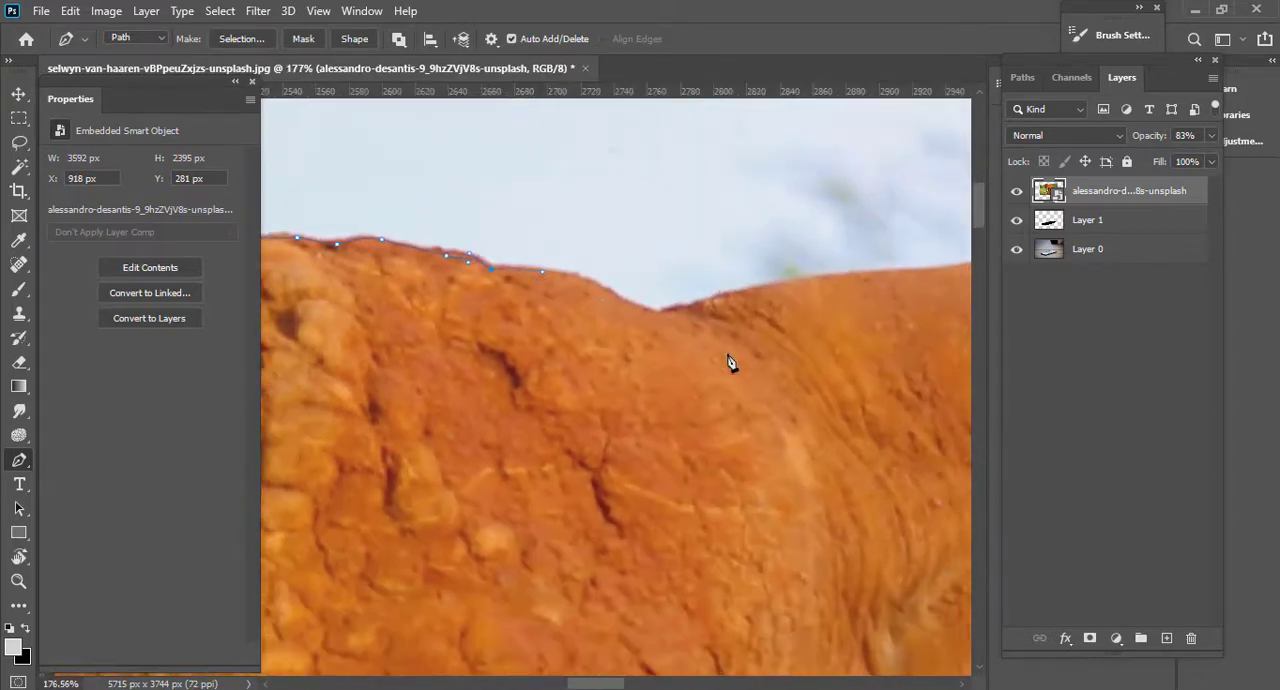
scroll(637, 325, "up", 3)
left_click_drag(573, 274, 656, 318)
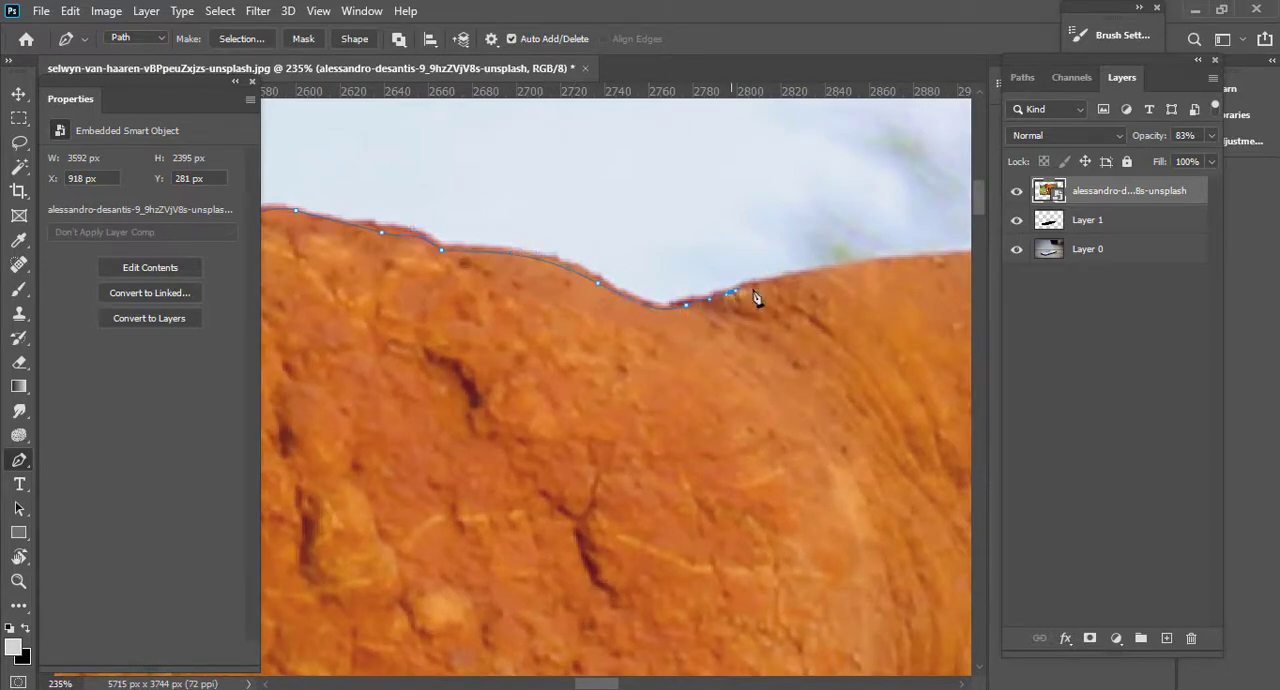
left_click_drag(960, 250, 555, 375)
left_click_drag(798, 362, 679, 387)
Trace the path over the smooth hump and down its far edge to where the rough rump skin begins.
left_click_drag(547, 394, 258, 318)
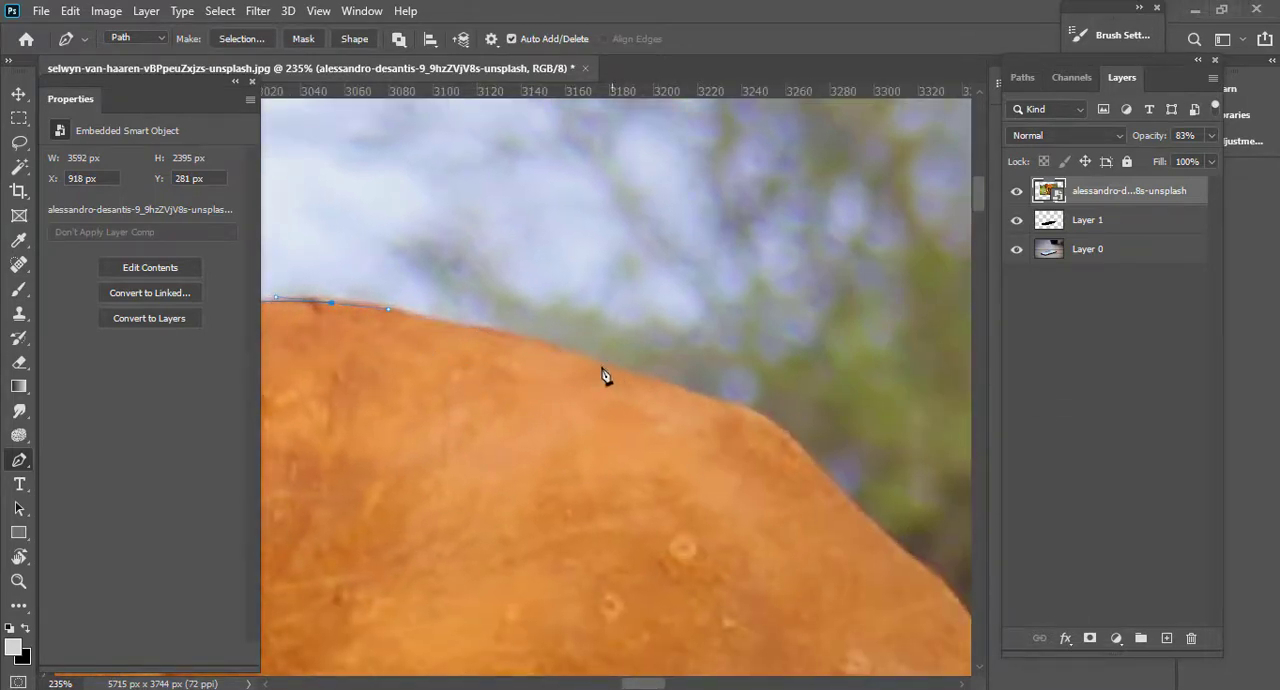
left_click_drag(598, 367, 726, 405)
left_click_drag(796, 446, 509, 271)
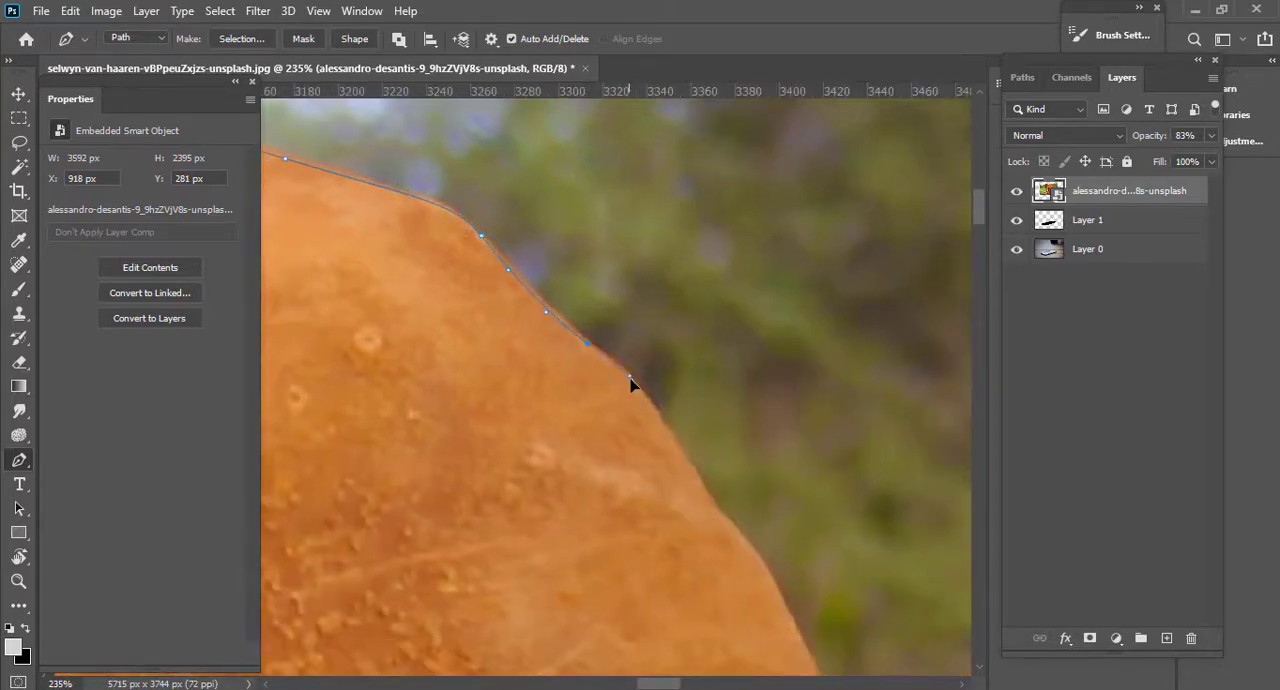
left_click_drag(630, 379, 571, 248)
left_click_drag(733, 457, 623, 323)
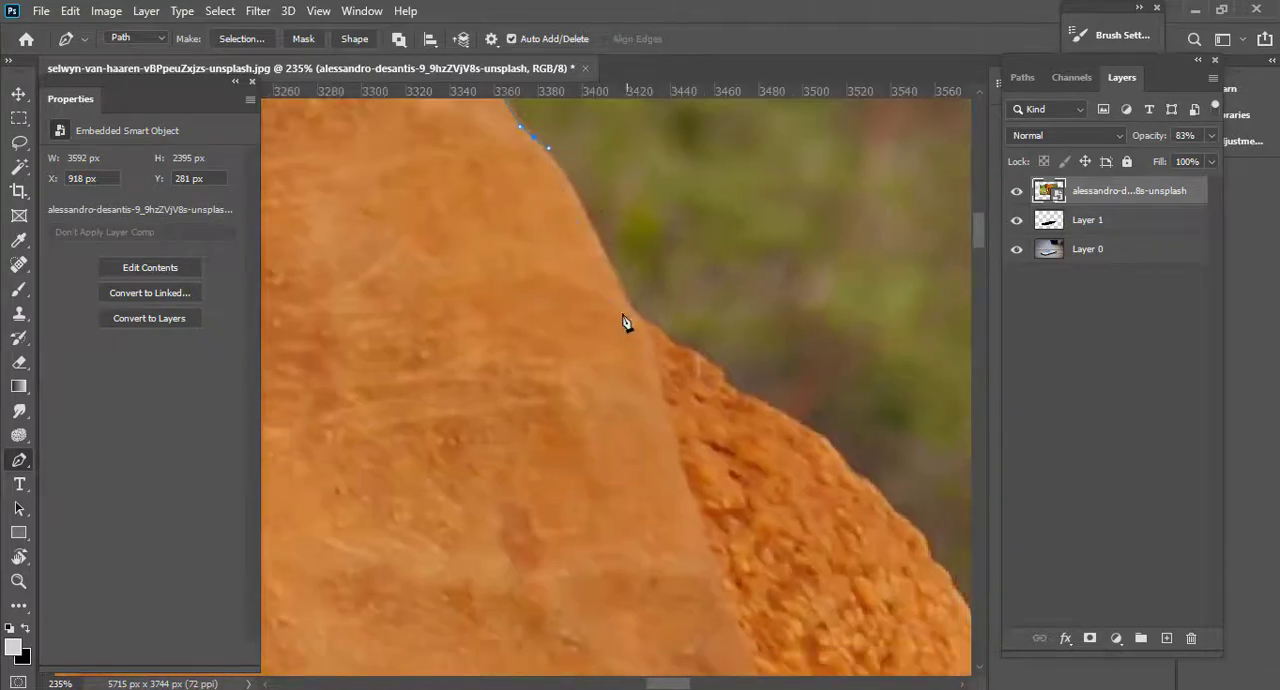
left_click_drag(600, 248, 621, 294)
Continue the path along the rough rump skin and down the rump's rounded rear edge.
scroll(814, 440, "down", 3)
left_click_drag(821, 468, 614, 226)
scroll(614, 226, "up", 3)
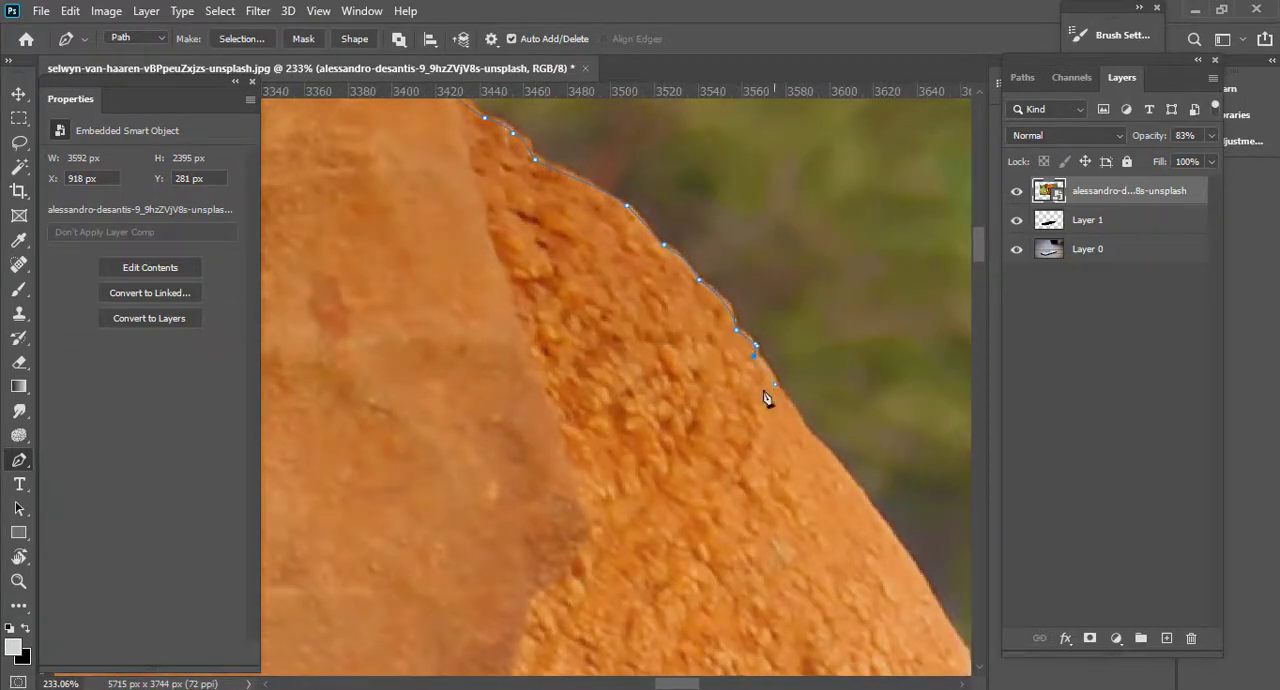
scroll(784, 412, "down", 3)
left_click_drag(858, 528, 587, 301)
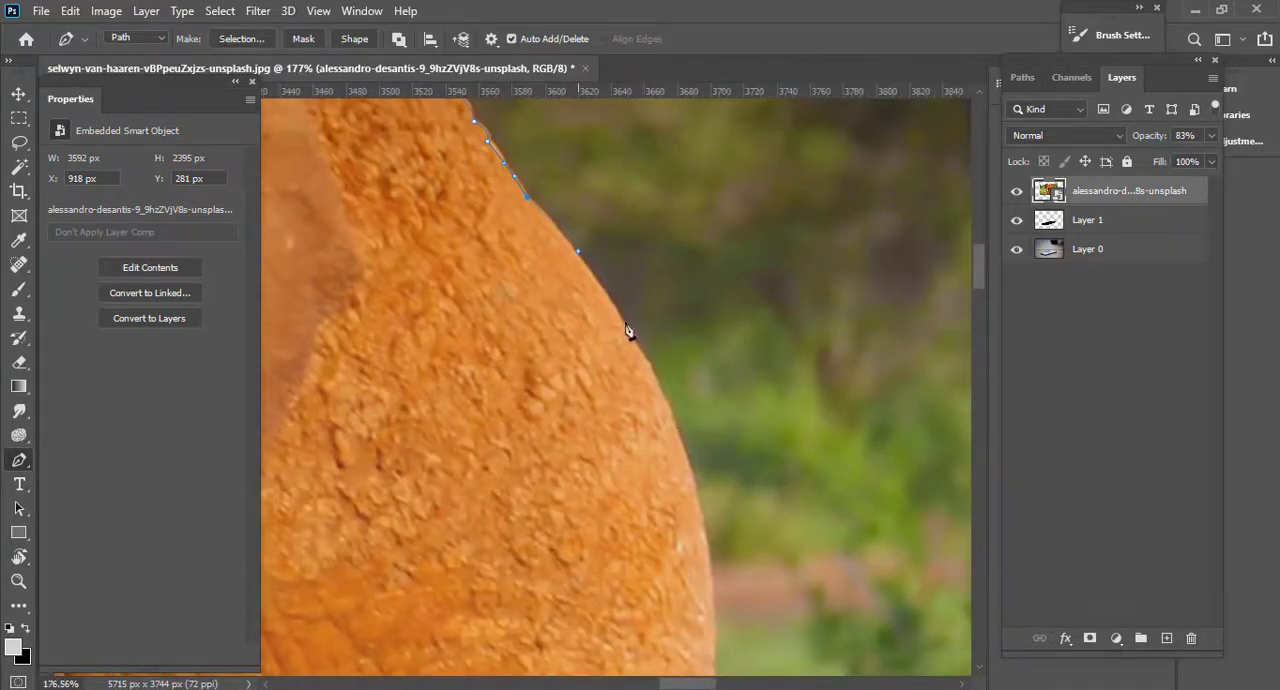
mouse_move(688, 471)
left_mouse_down()
mouse_move(640, 380)
mouse_move(671, 480)
left_mouse_up()
left_click_drag(681, 668, 691, 223)
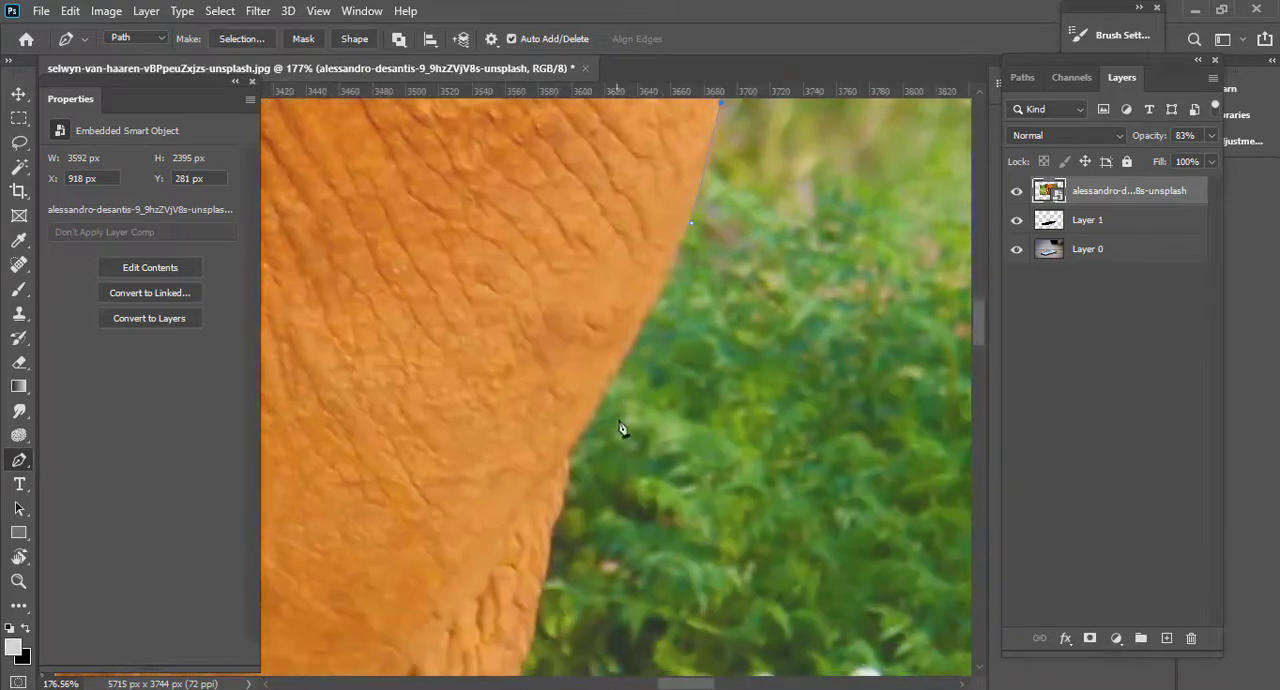
Trace the path from the base of the rump down the upper back edge of the hind leg.
left_click(557, 463)
left_click_drag(557, 463, 519, 347)
scroll(553, 577, "up", 3)
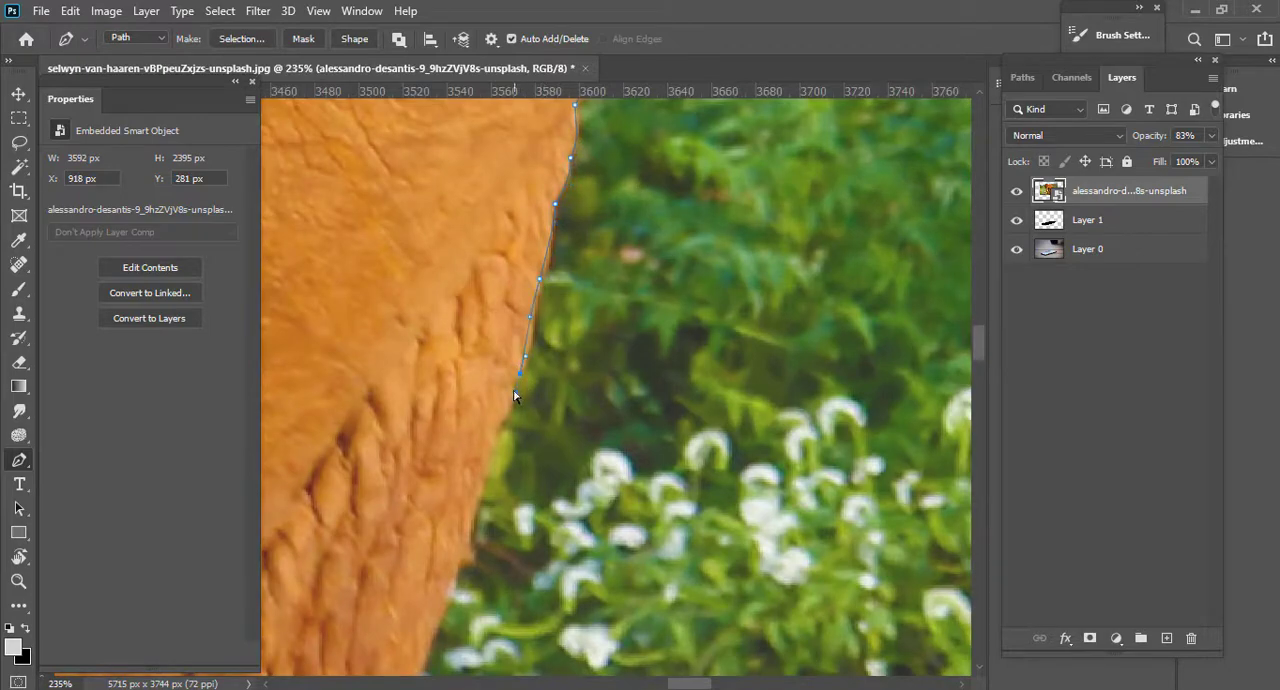
left_click_drag(514, 397, 507, 424)
scroll(501, 432, "down", 4)
left_click_drag(523, 360, 607, 100)
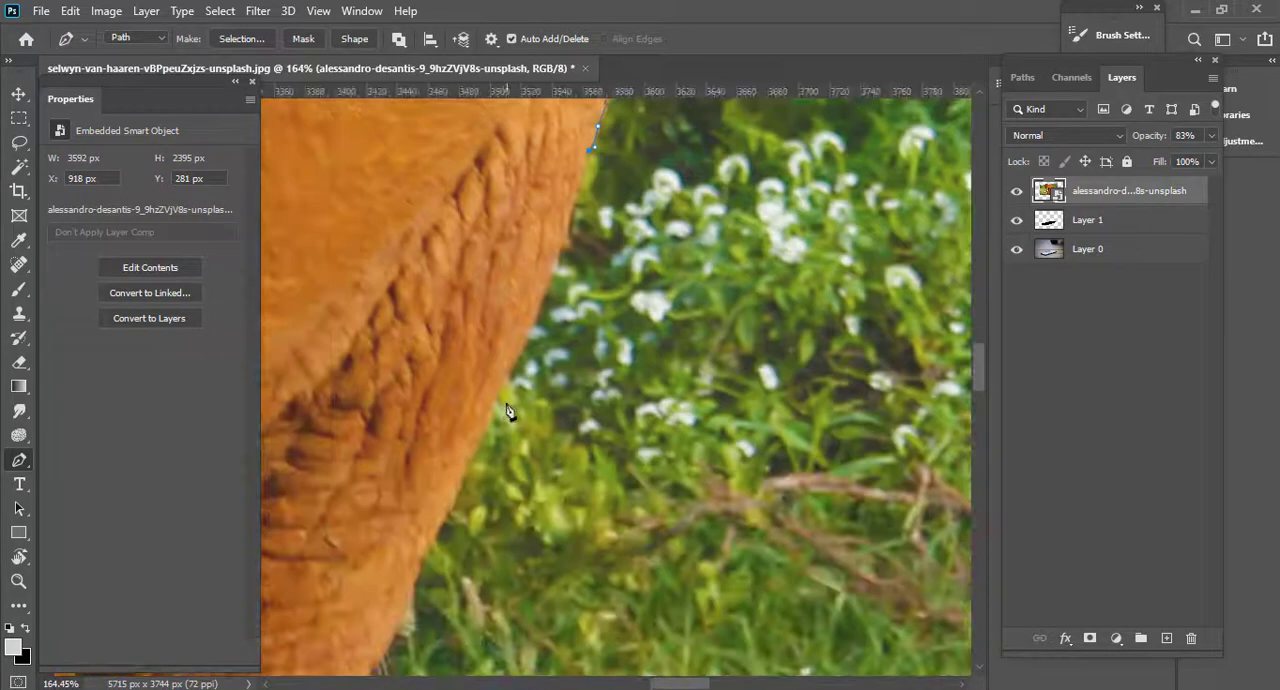
Extend the path with a long curved segment down the hind leg beside the white flowers, replacing a misplaced anchor.
left_click_drag(502, 379, 481, 460)
key("ctrl+z")
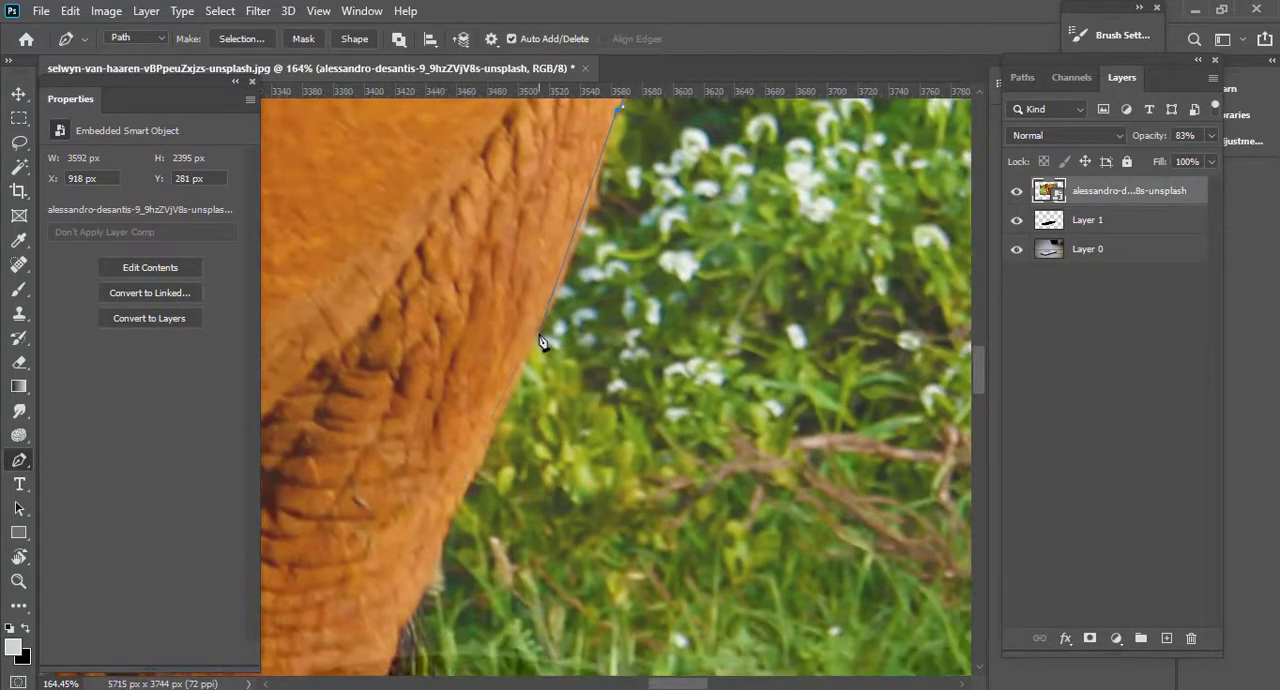
left_click_drag(538, 331, 490, 440)
left_click_drag(463, 534, 540, 338)
scroll(540, 336, "up", 3)
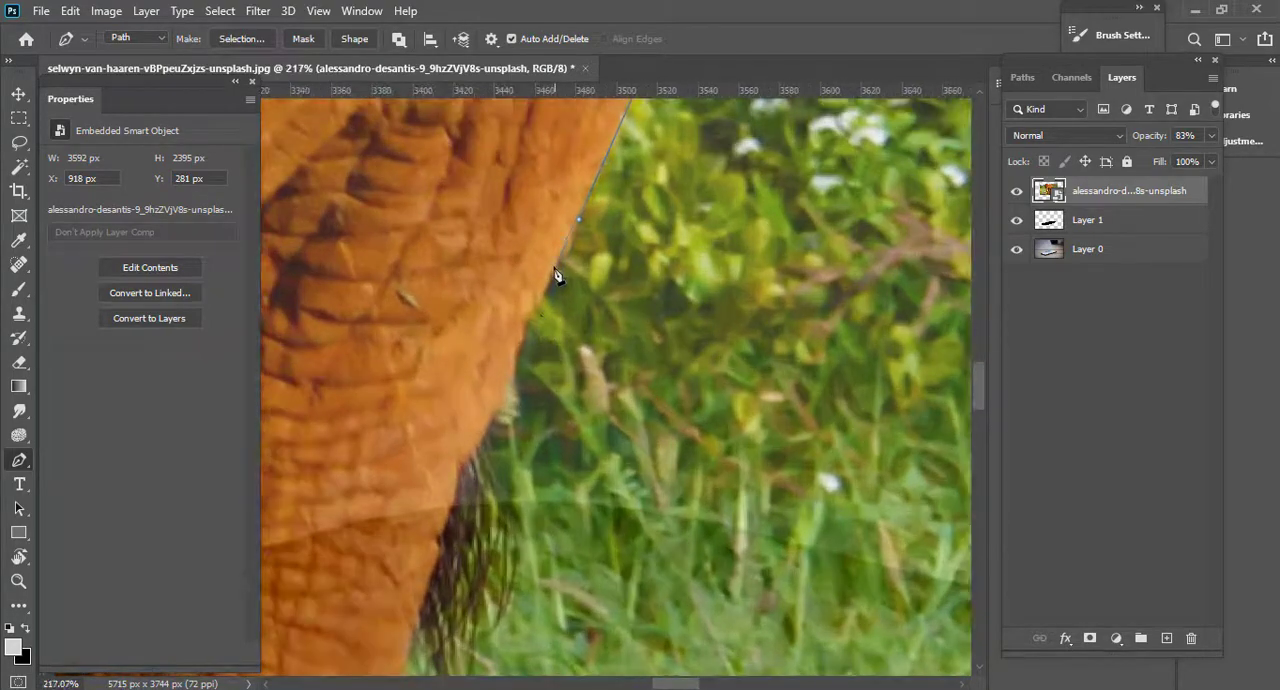
Trace the hind leg's edge past the tail tuft to just below the phone's edge.
left_click_drag(553, 267, 533, 312)
left_click_drag(512, 388, 480, 452)
scroll(464, 497, "down", 5)
scroll(517, 331, "up", 3)
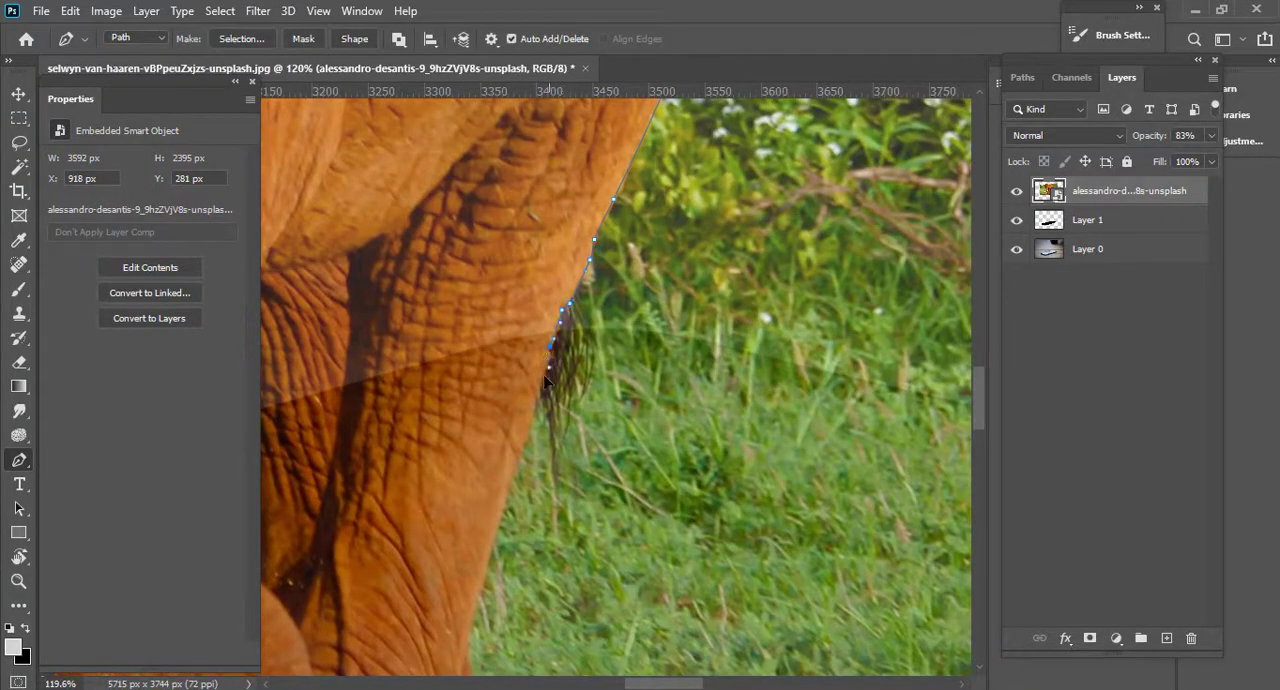
left_click_drag(532, 444, 571, 257)
scroll(578, 194, "up", 3)
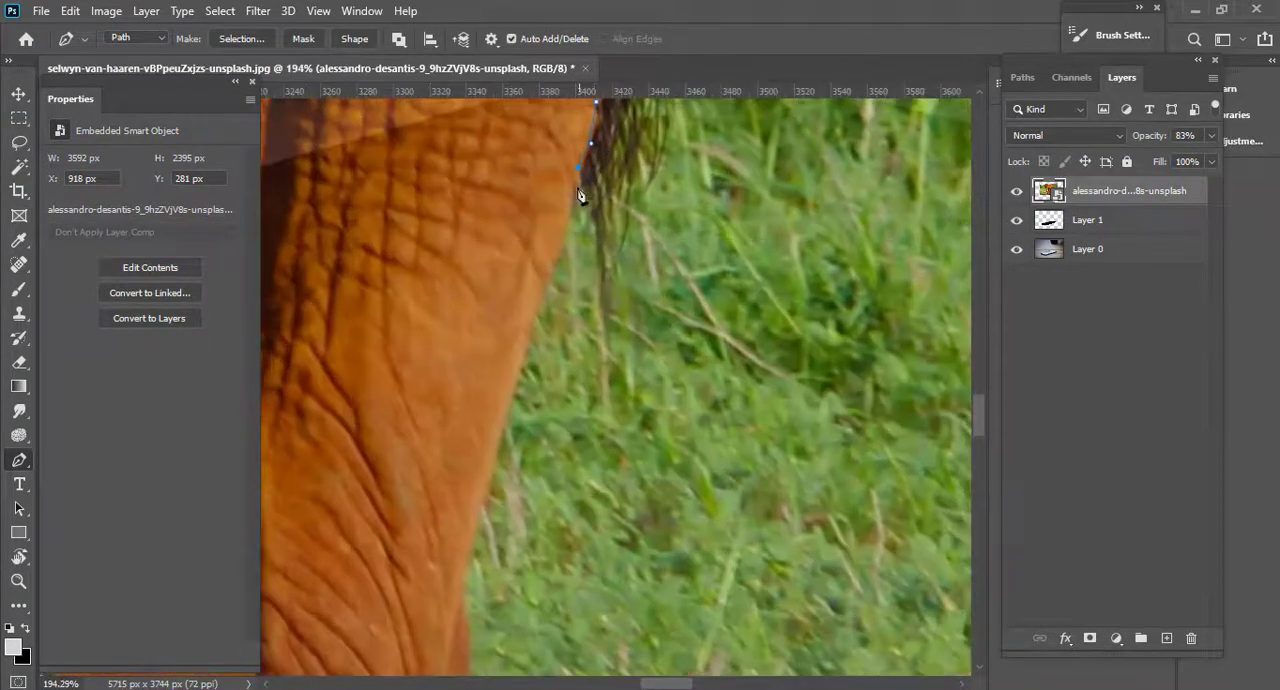
scroll(530, 333, "down", 3)
scroll(551, 206, "up", 2)
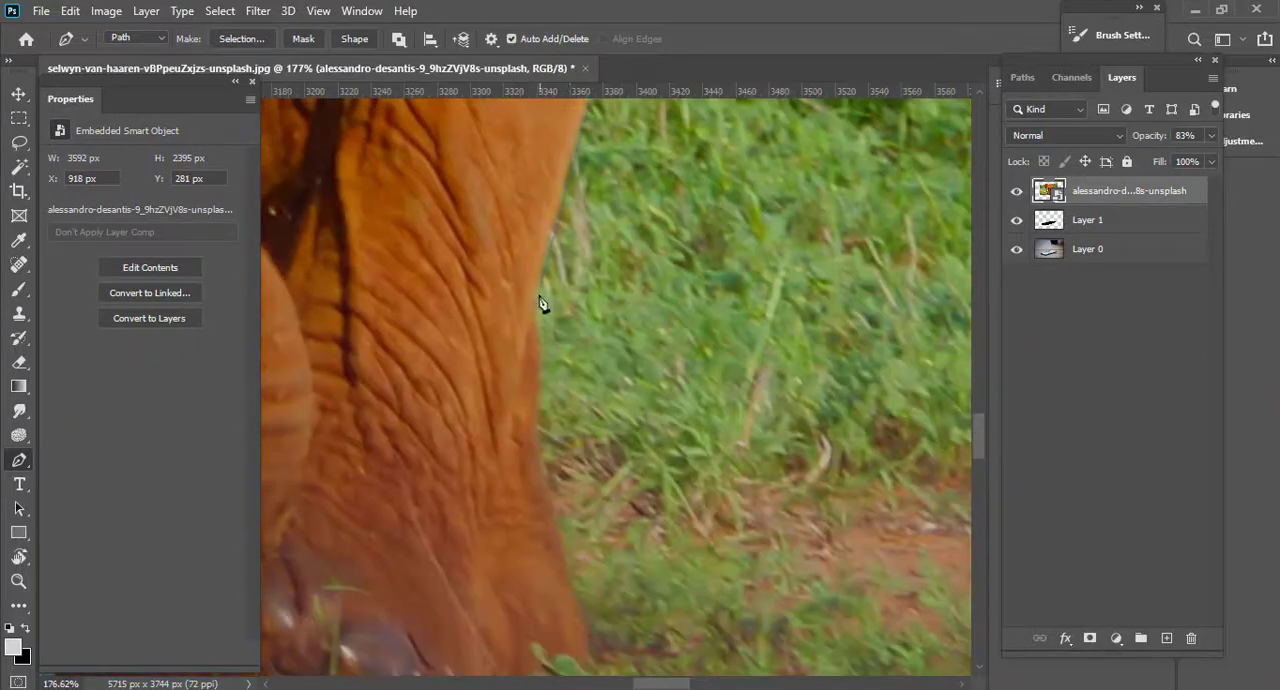
scroll(475, 387, "down", 4)
left_click(684, 326, "ctrl")
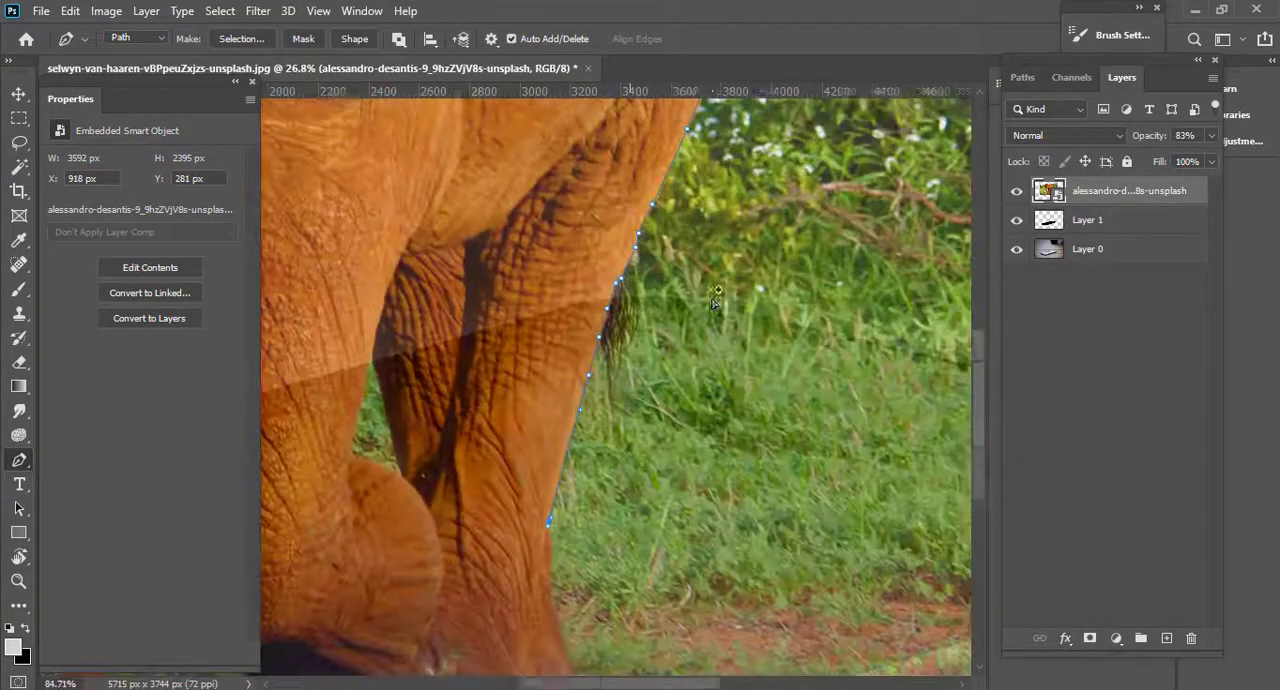
scroll(659, 320, "up", 2)
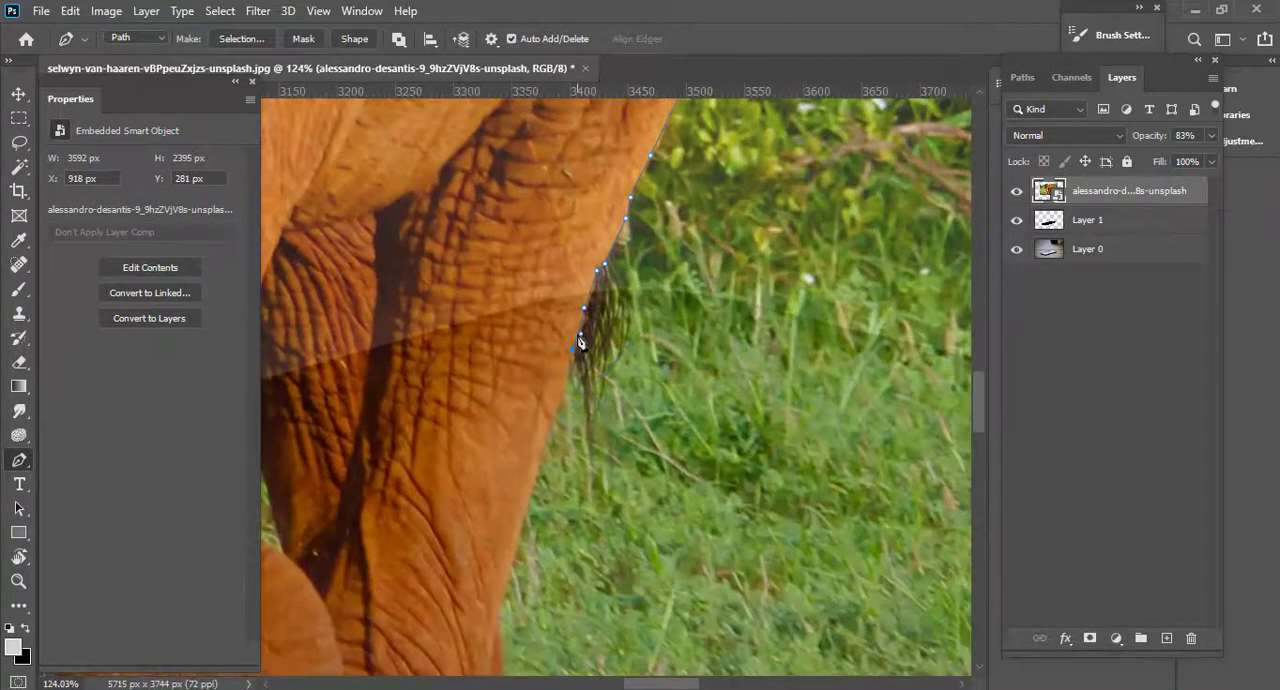
Close the elephant path from the hind leg back to the trunk along the phone's edge and convert it to a selection.
left_click_drag(590, 360, 512, 368)
left_click_drag(510, 372, 800, 348)
left_click_drag(509, 406, 663, 351)
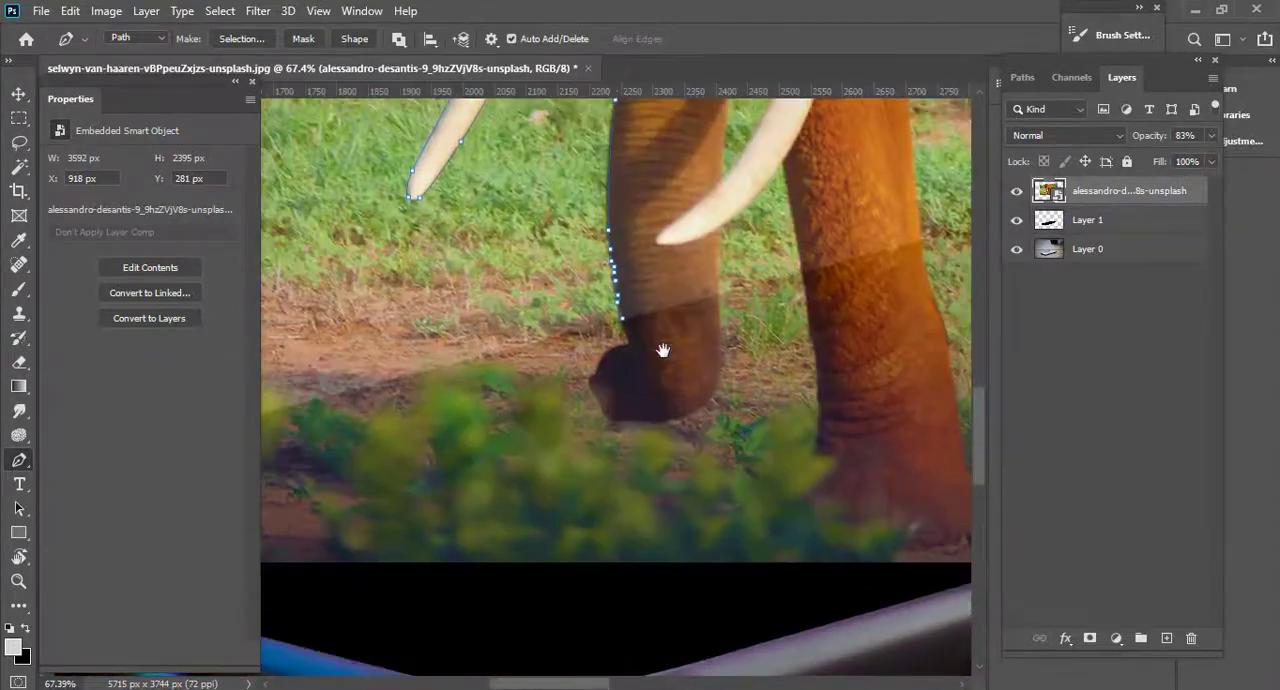
scroll(625, 328, "down", 4)
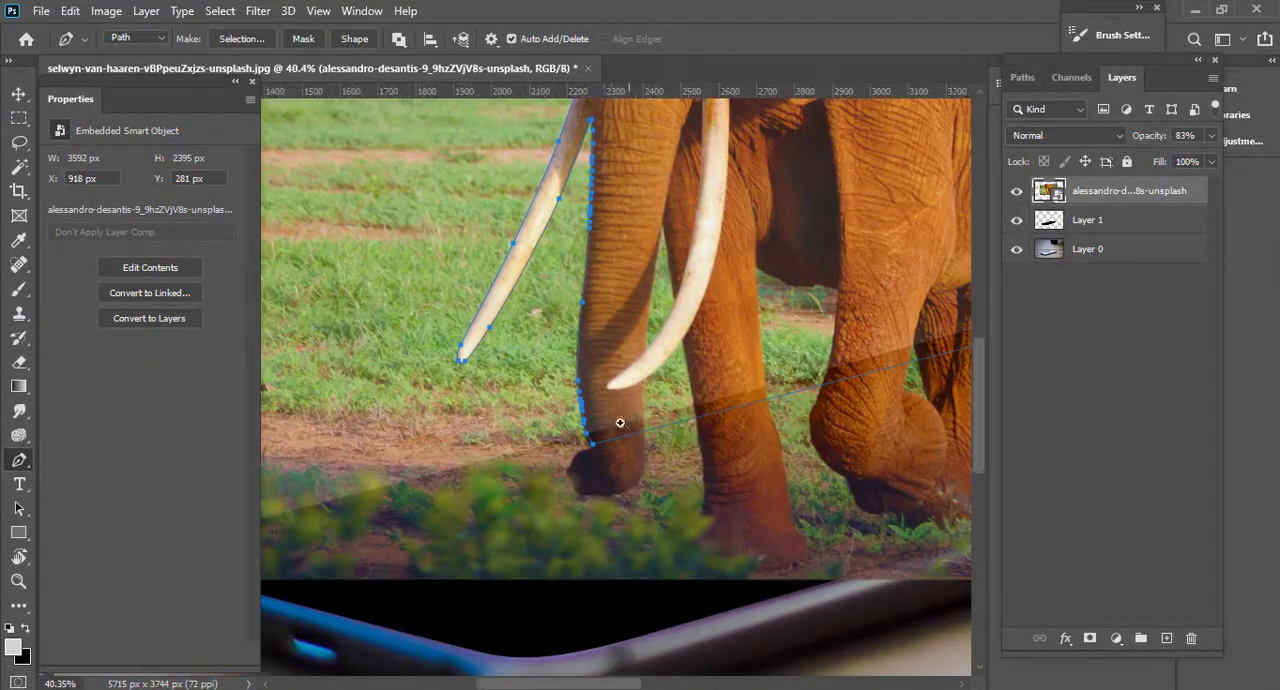
left_click_drag(620, 423, 589, 422)
key("ctrl+Return")
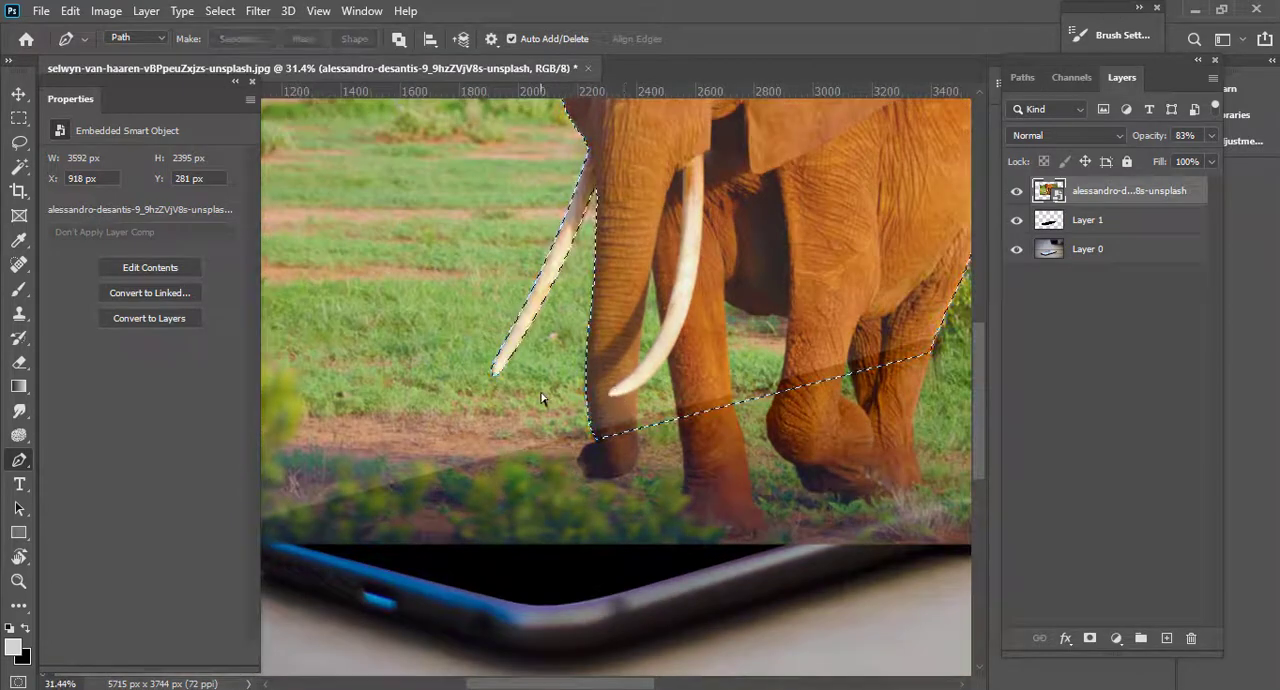
Save the elephant outline as Path 1.
left_click_drag(678, 410, 652, 408)
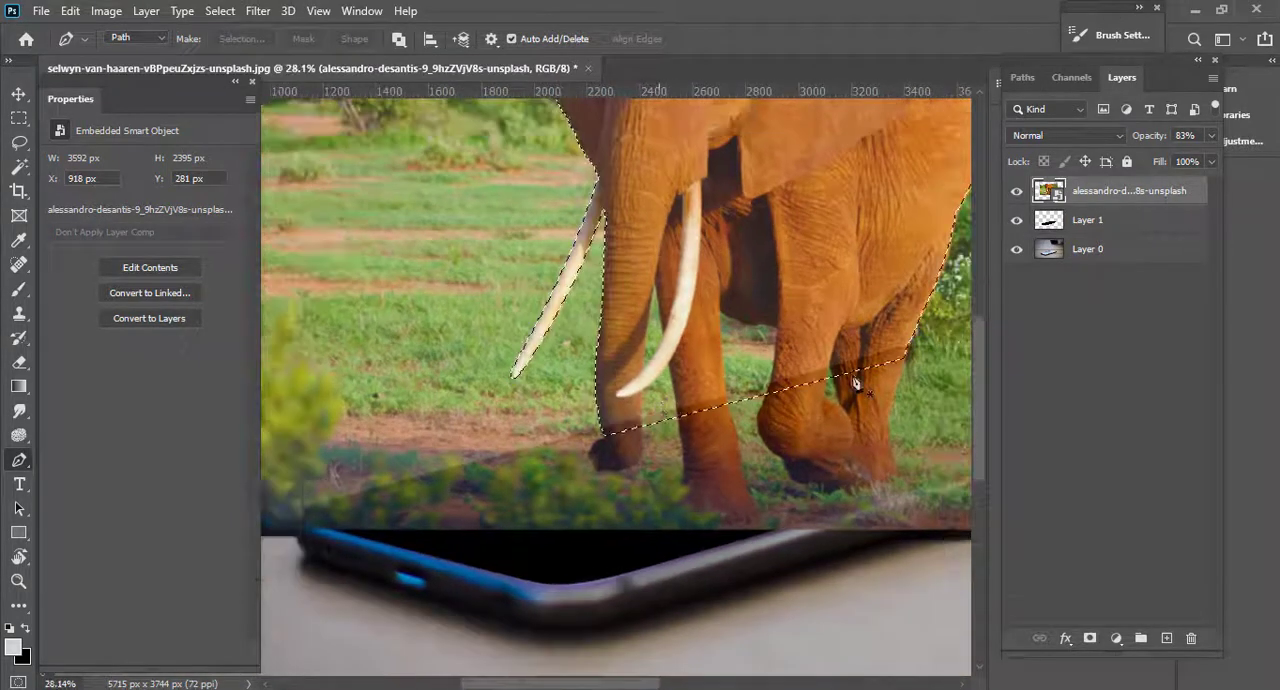
left_click(1045, 193, "ctrl")
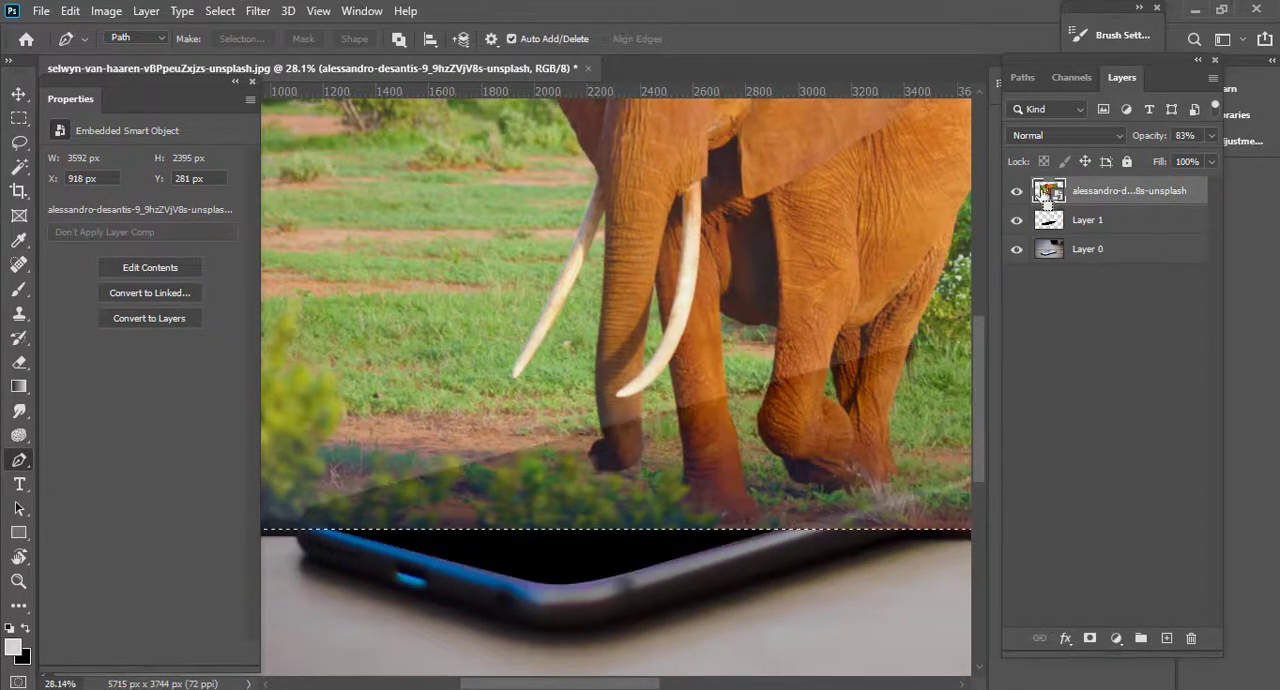
left_click(1024, 78)
double_click(1062, 109)
key("Return")
Examine the saved path's lower ends at the hind leg and the trunk against the phone's edge.
left_click_drag(860, 352, 727, 395)
scroll(718, 400, "up", 3)
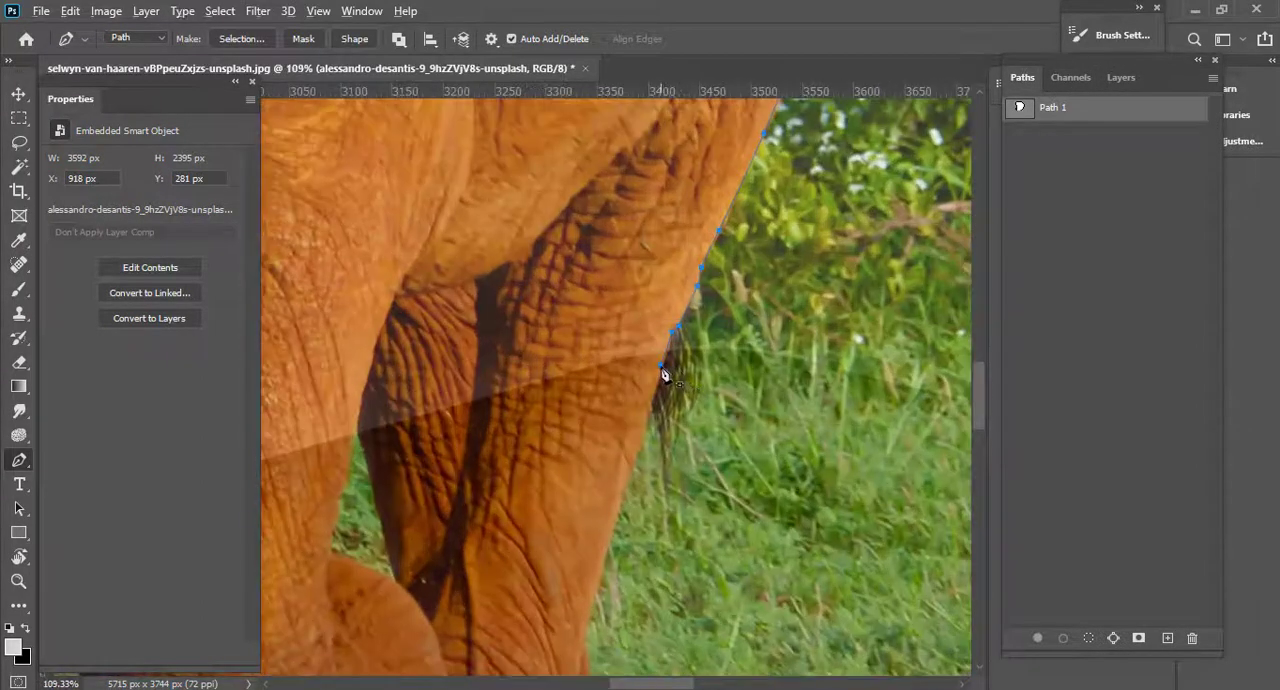
scroll(505, 410, "down", 5)
left_click_drag(346, 437, 930, 292)
scroll(385, 425, "up", 3)
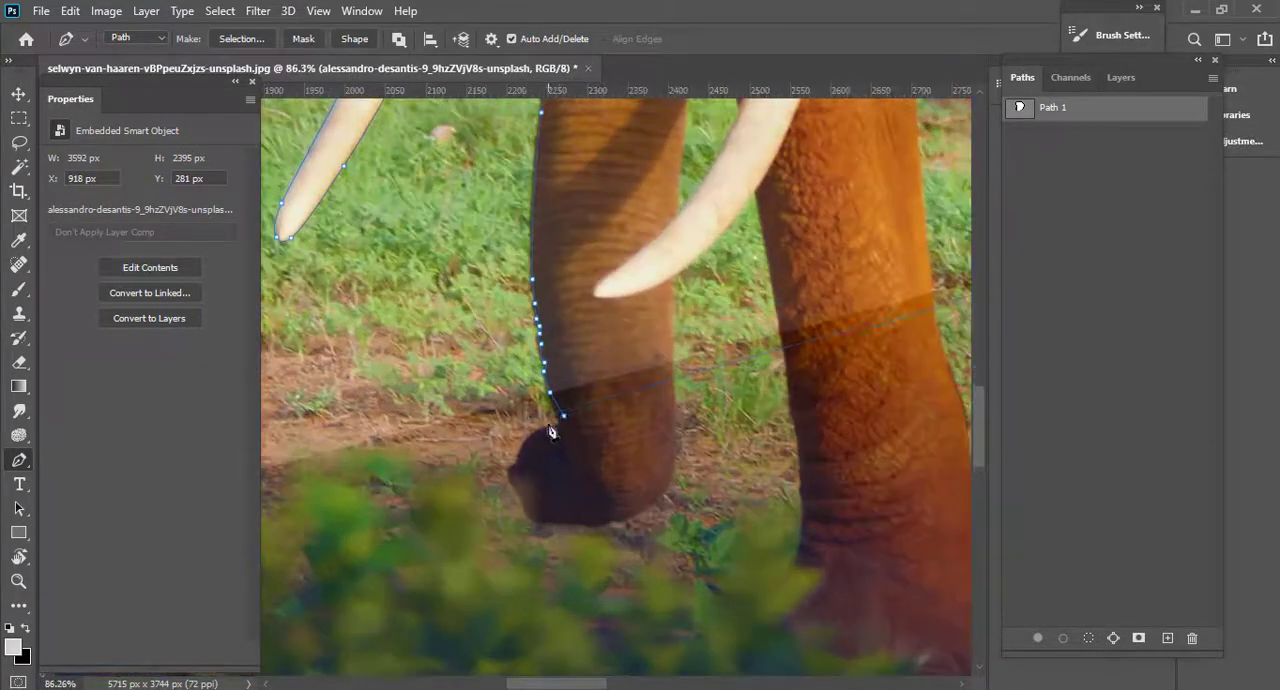
scroll(565, 425, "down", 4)
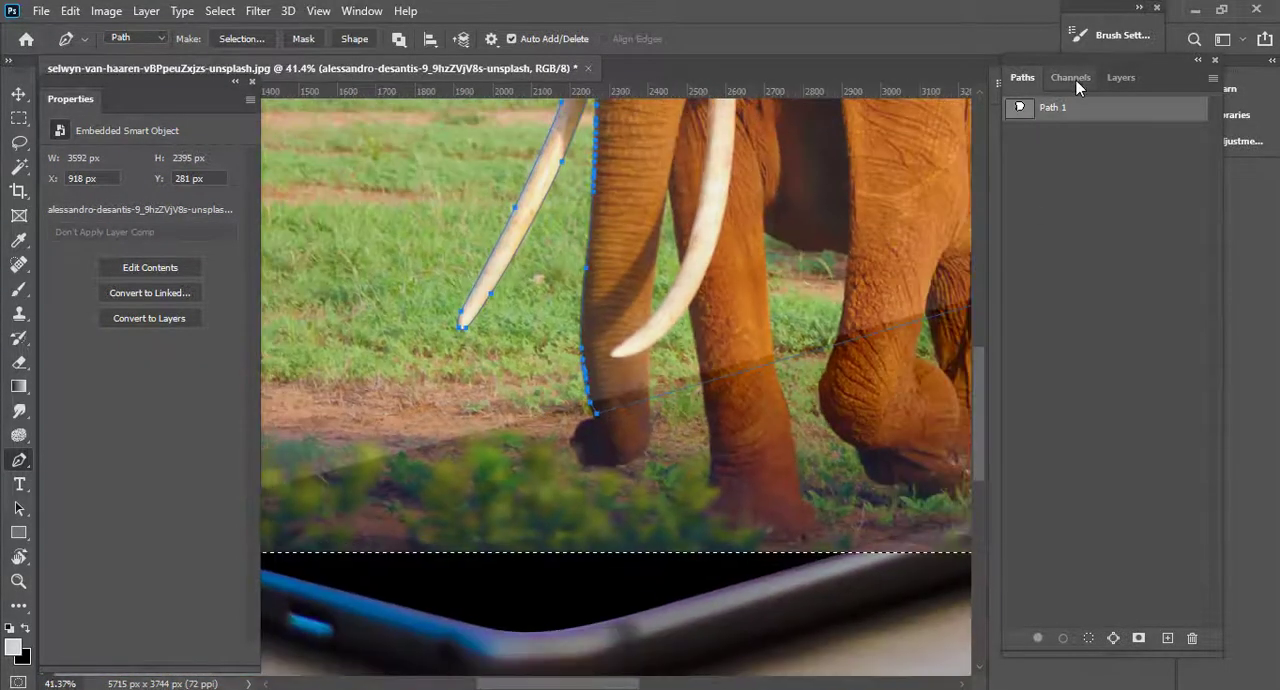
left_click(1125, 80)
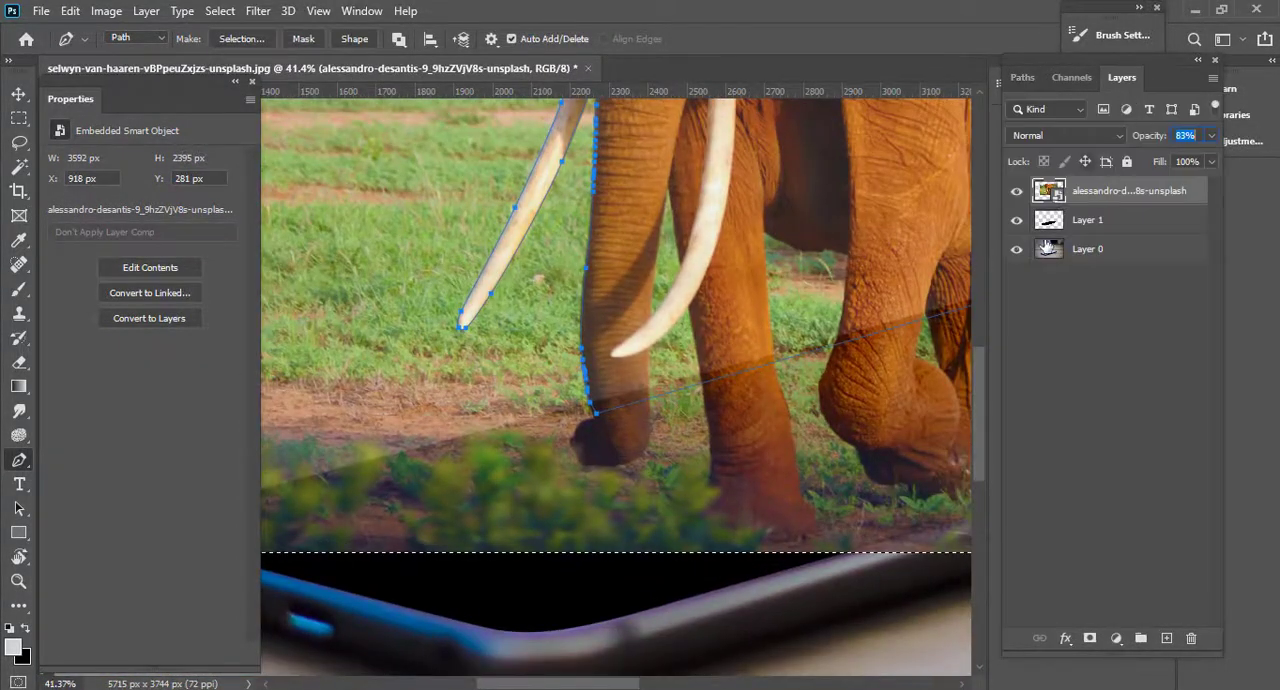
right_click(1130, 191)
left_click(1146, 196)
left_click(1080, 193, "ctrl")
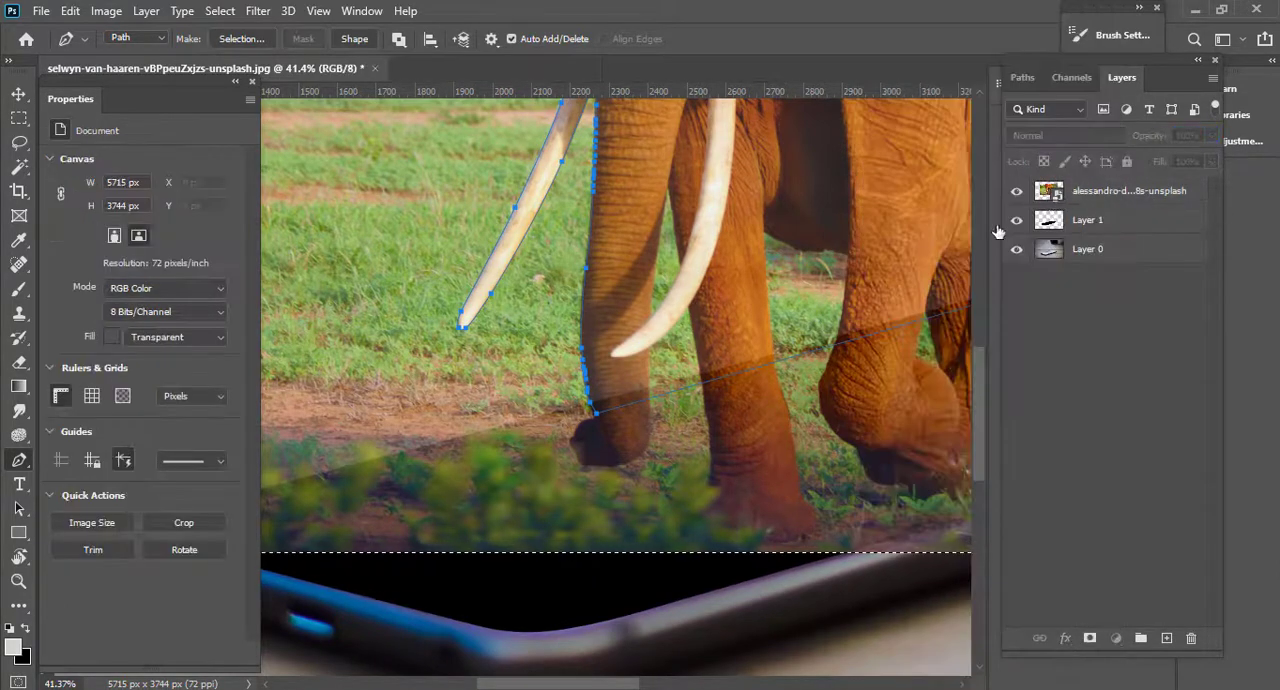
scroll(743, 360, "down", 3)
scroll(743, 360, "down", 2)
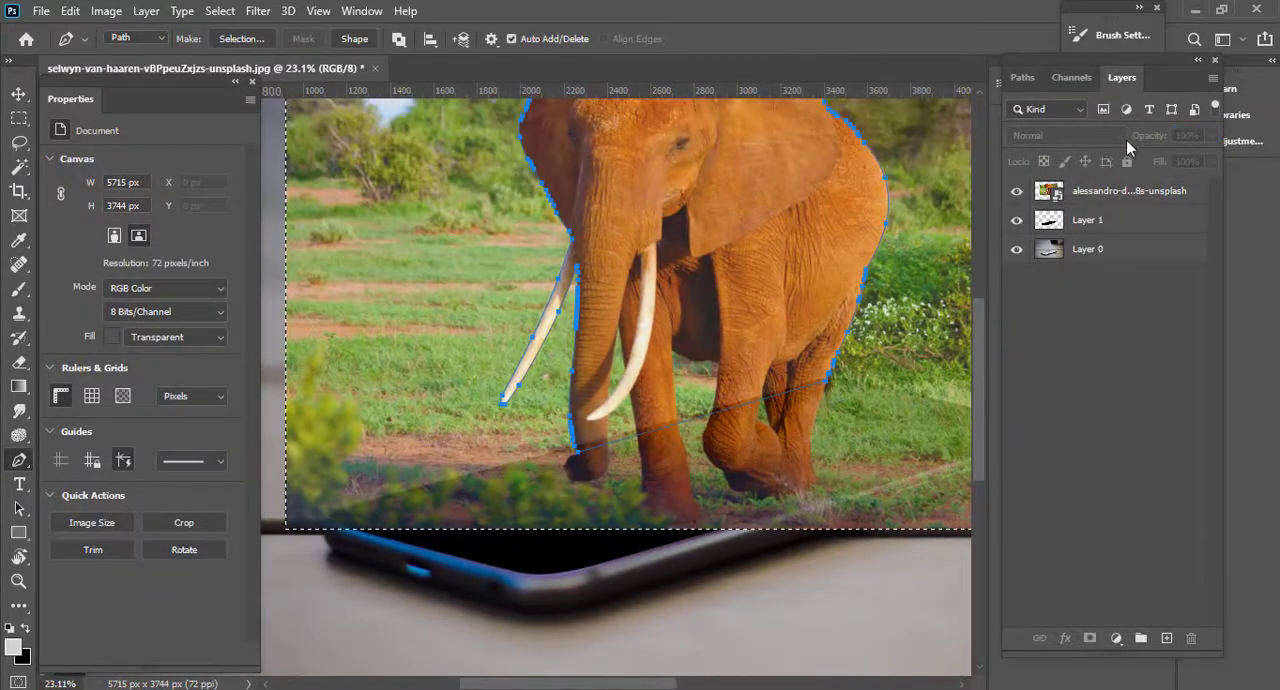
Load Path 1 as a selection and use it as a layer mask on the elephant layer.
left_click(1022, 78)
key("ctrl+Return")
scroll(857, 257, "down", 1)
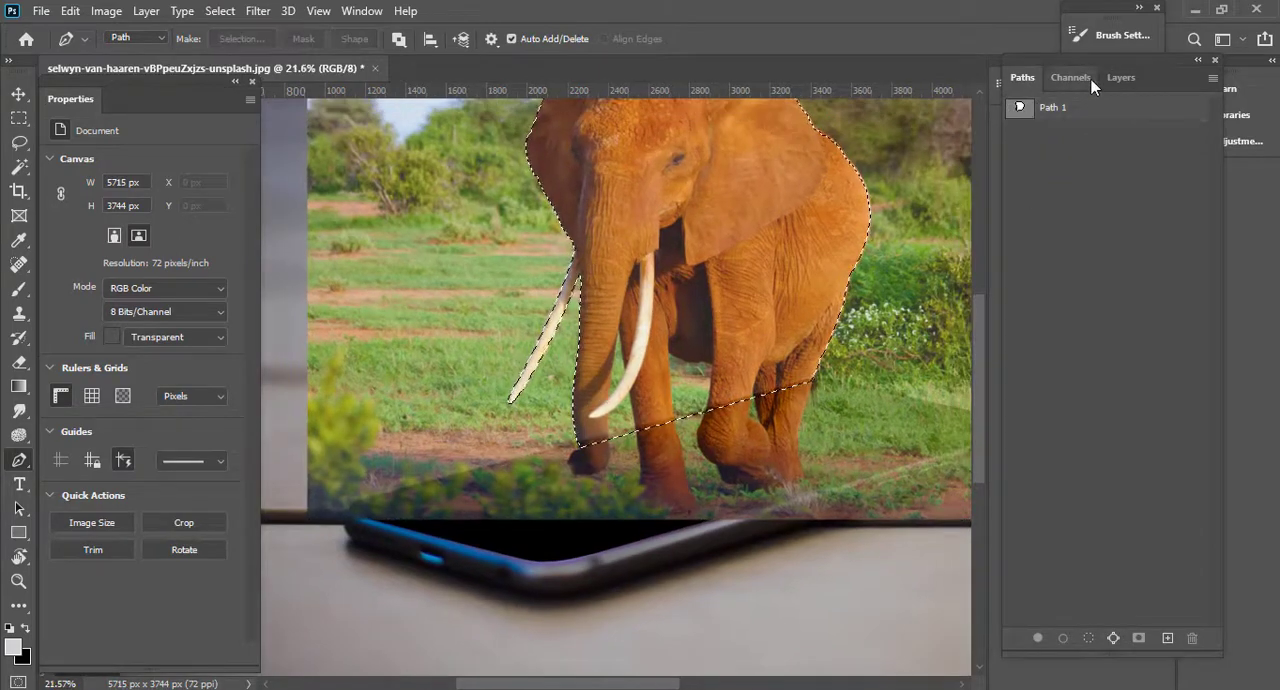
scroll(705, 343, "down", 1)
left_click(1121, 77)
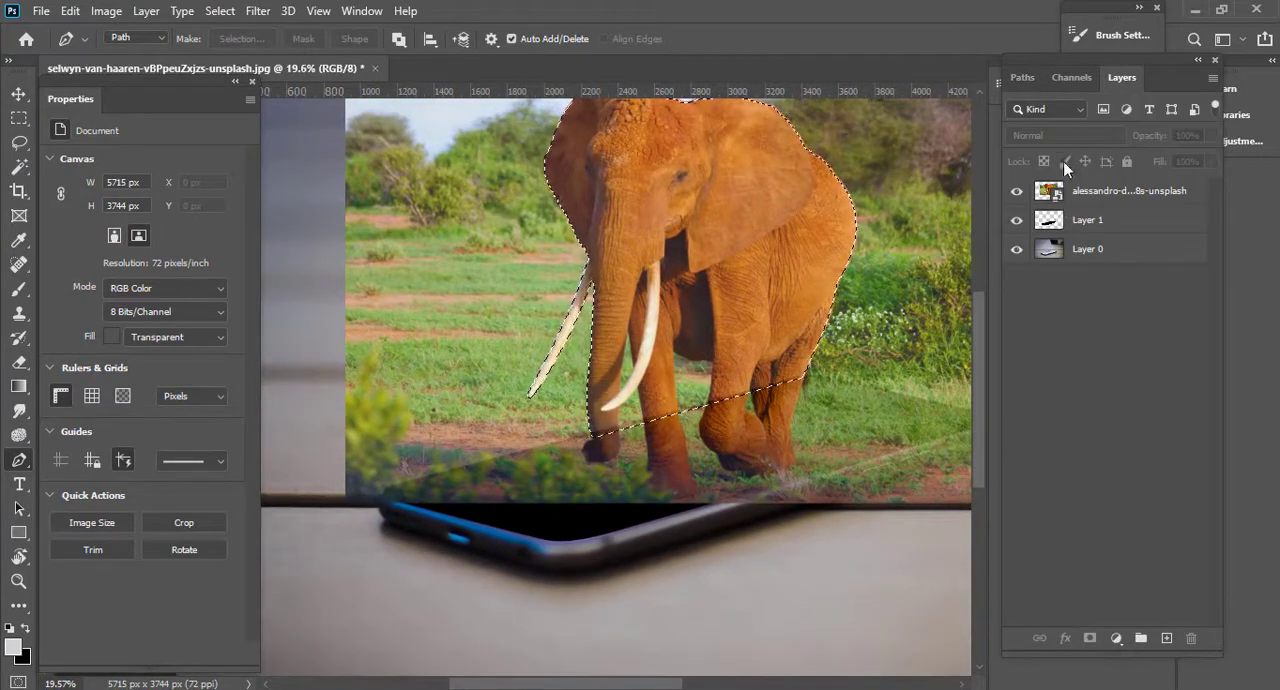
left_click(1050, 200)
left_click(1090, 638)
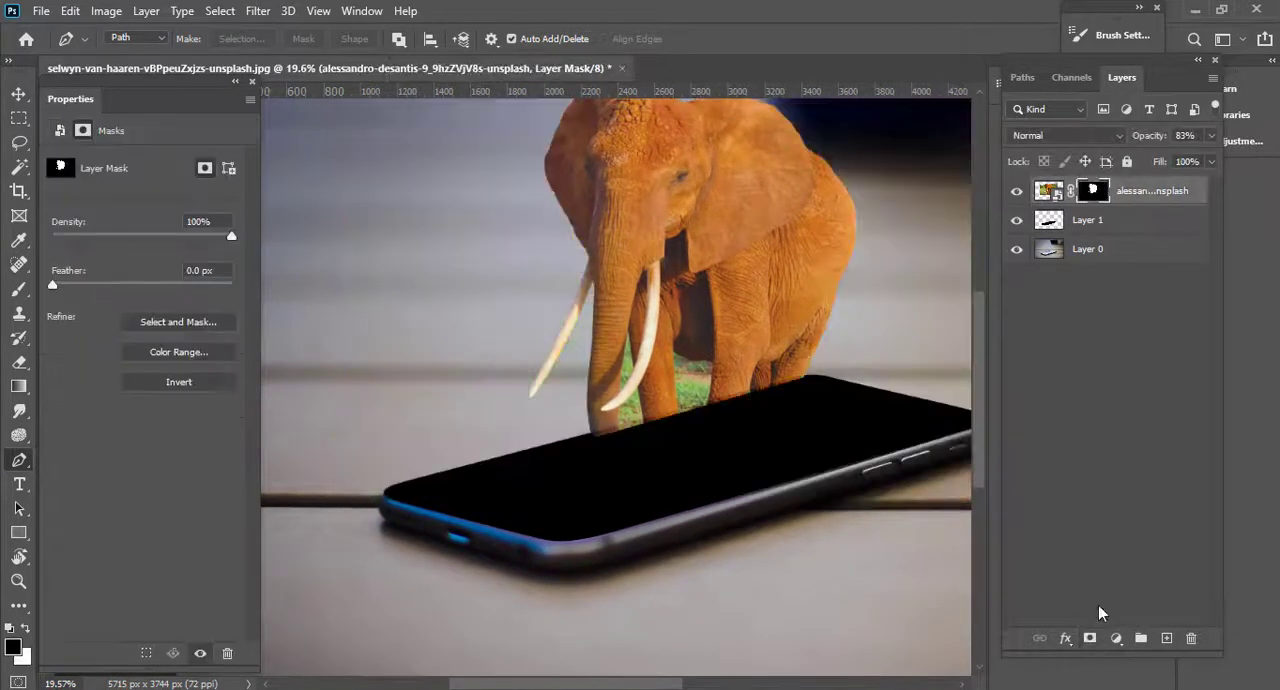
Load Layer 1's phone-screen shape as a selection and target the elephant layer's mask with the Brush tool.
scroll(719, 437, "up", 3)
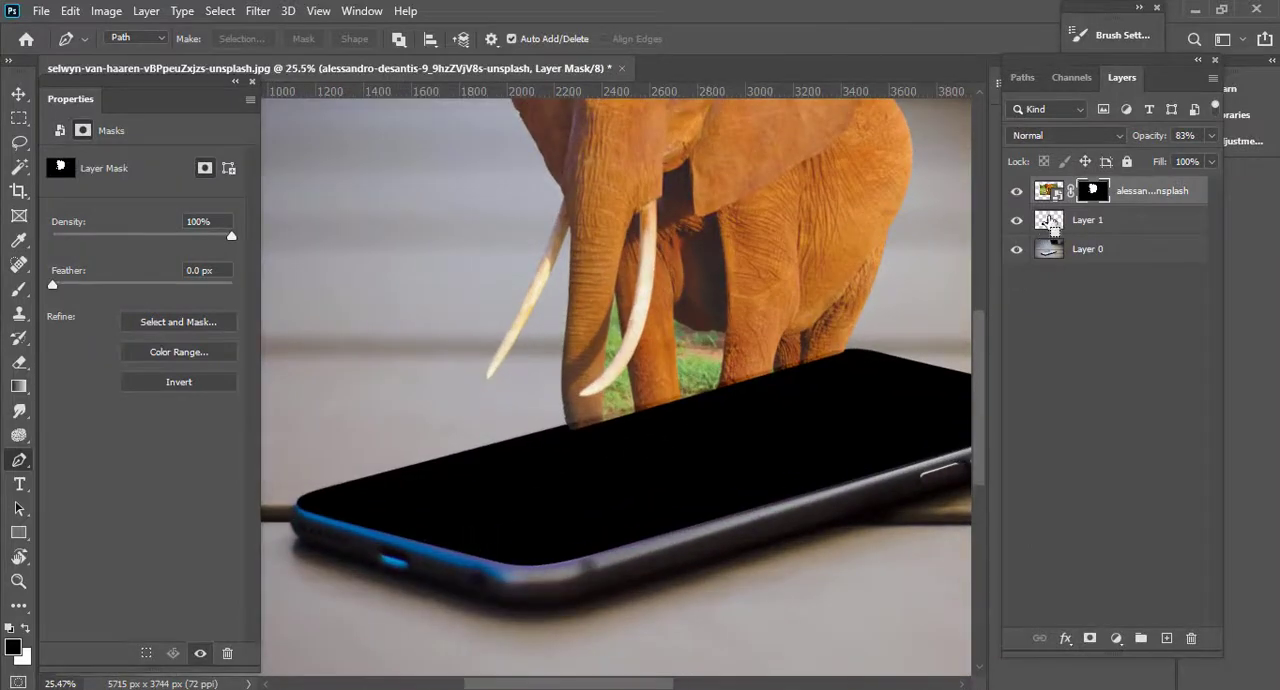
left_click(1048, 220, "ctrl")
left_click(1092, 190)
key("b")
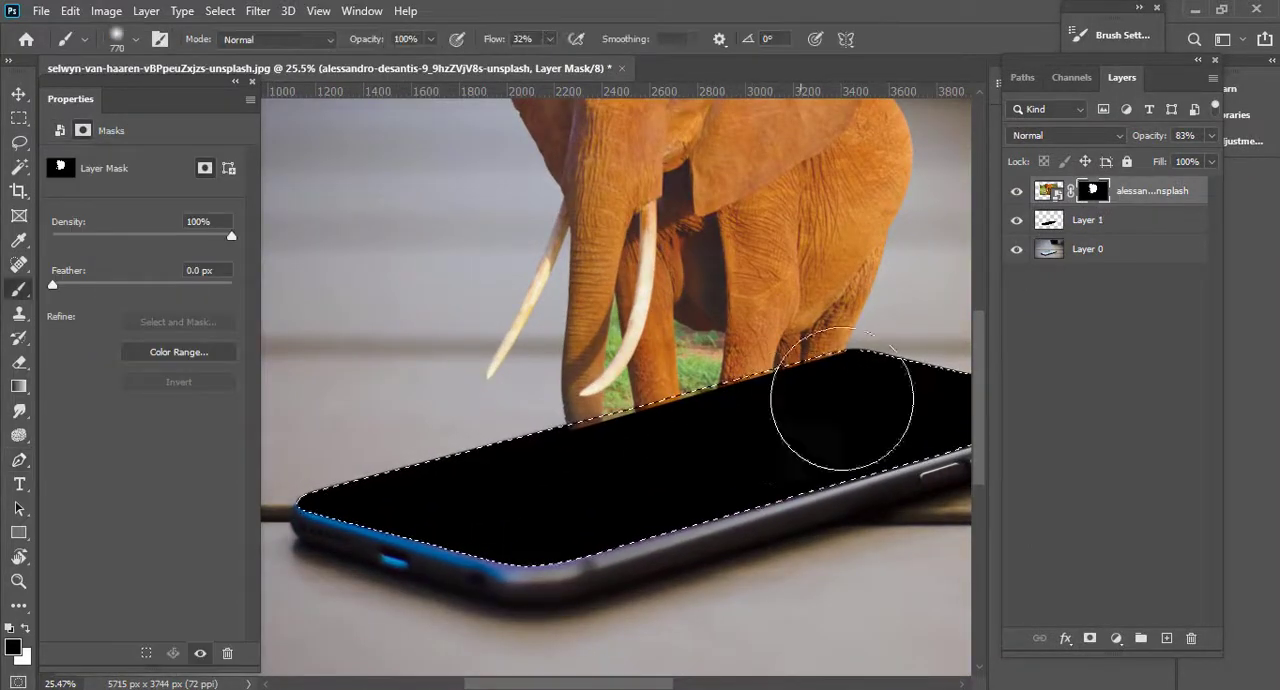
Set the elephant layer's opacity to 100% and the brush hardness to 100%.
left_click_drag(1157, 140, 1190, 138)
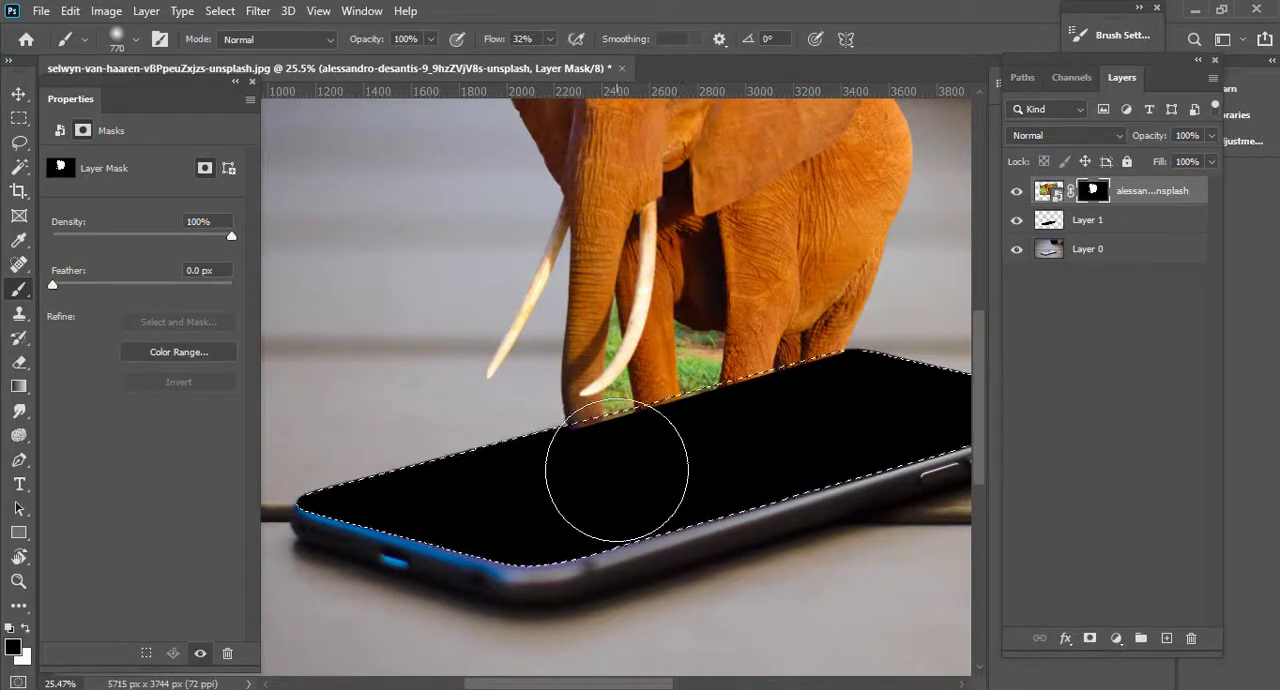
right_click(614, 446)
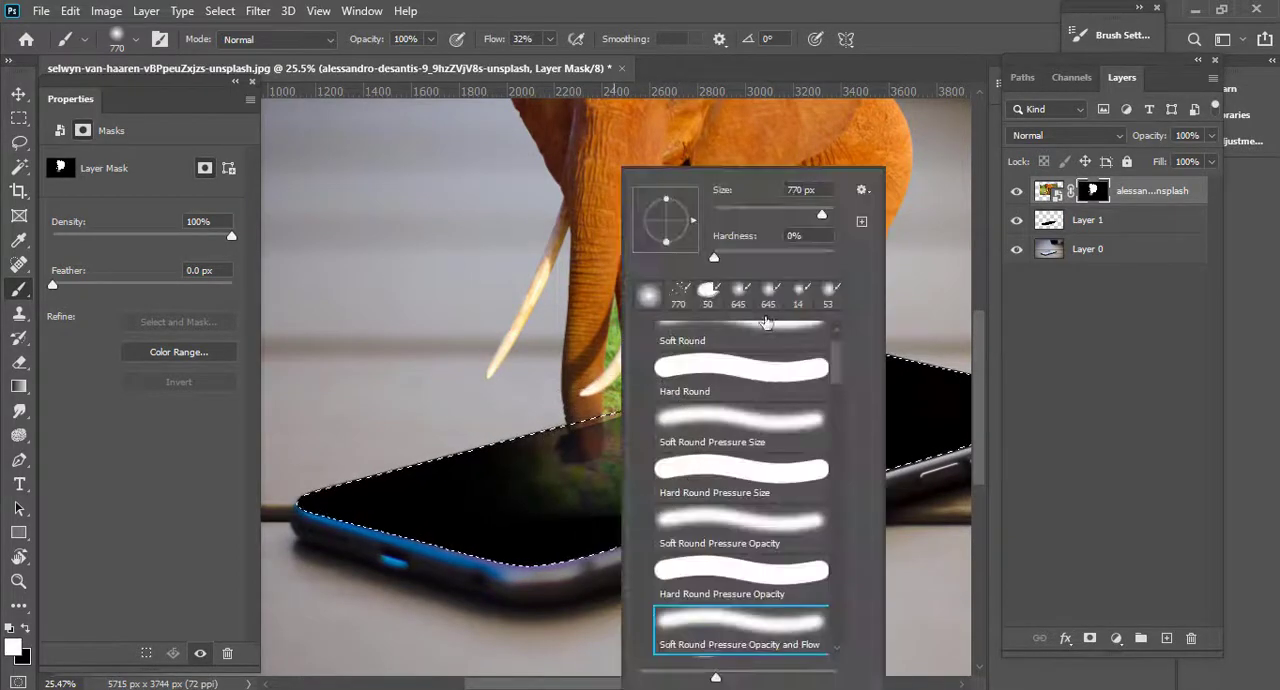
left_click(832, 257)
Try revealing the grassy ground across the phone screen by painting white on the elephant layer's mask inside the selection.
mouse_move(511, 422)
left_mouse_down()
mouse_move(404, 475)
mouse_move(663, 486)
mouse_move(214, 486)
mouse_move(679, 422)
left_mouse_up()
scroll(679, 422, "right", 3)
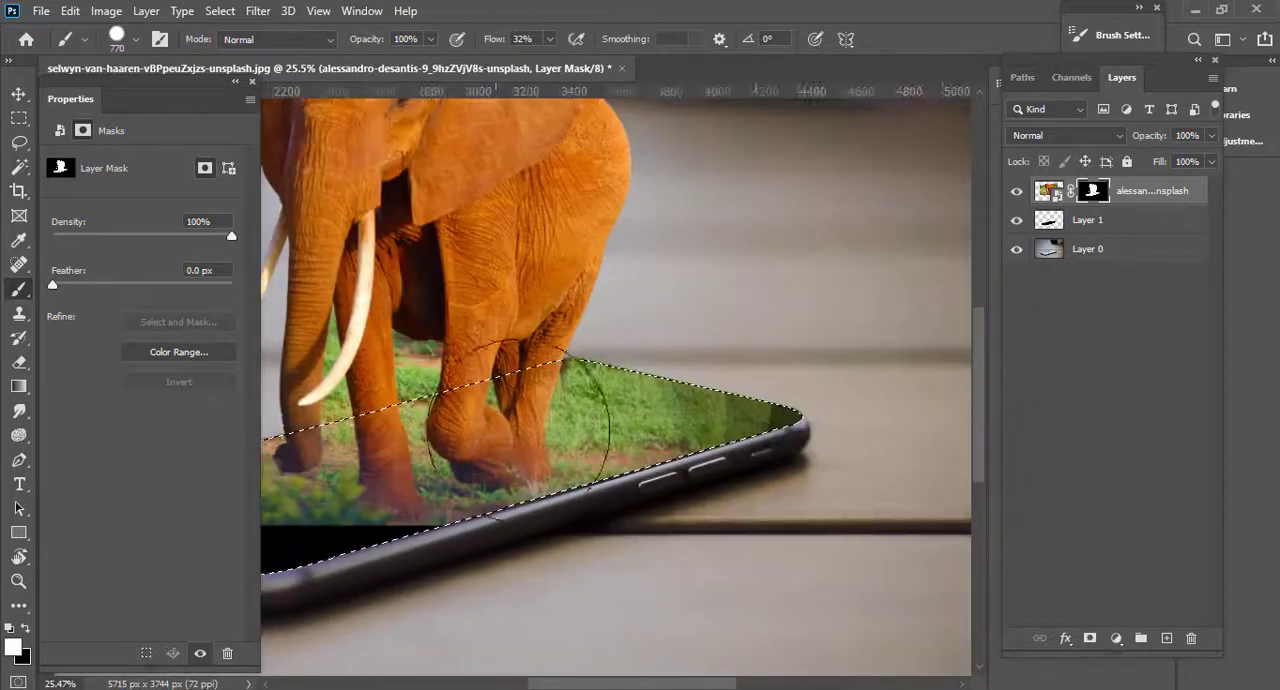
left_click_drag(520, 423, 748, 428)
key("ctrl+d")
Check the grass edge against the phone's rim up close and undo the white painting on the mask.
scroll(640, 391, "up", 10)
left_click_drag(731, 359, 714, 360)
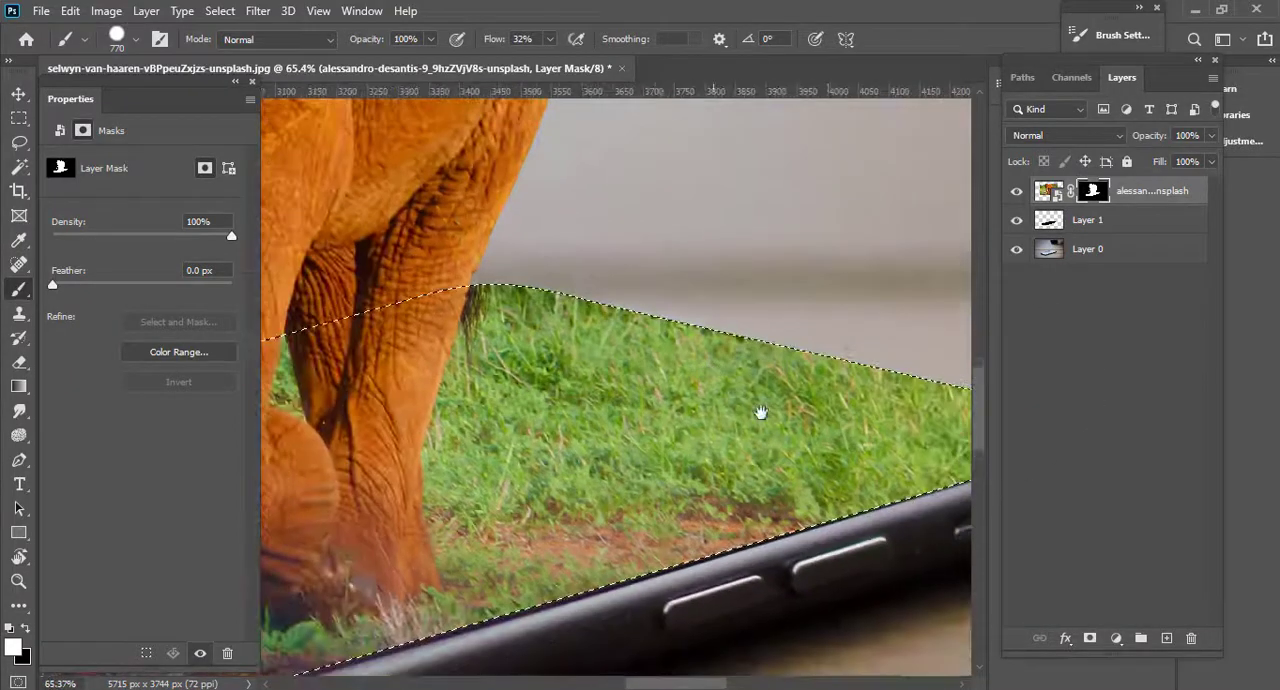
left_click_drag(826, 502, 884, 509)
left_click_drag(820, 549, 920, 541)
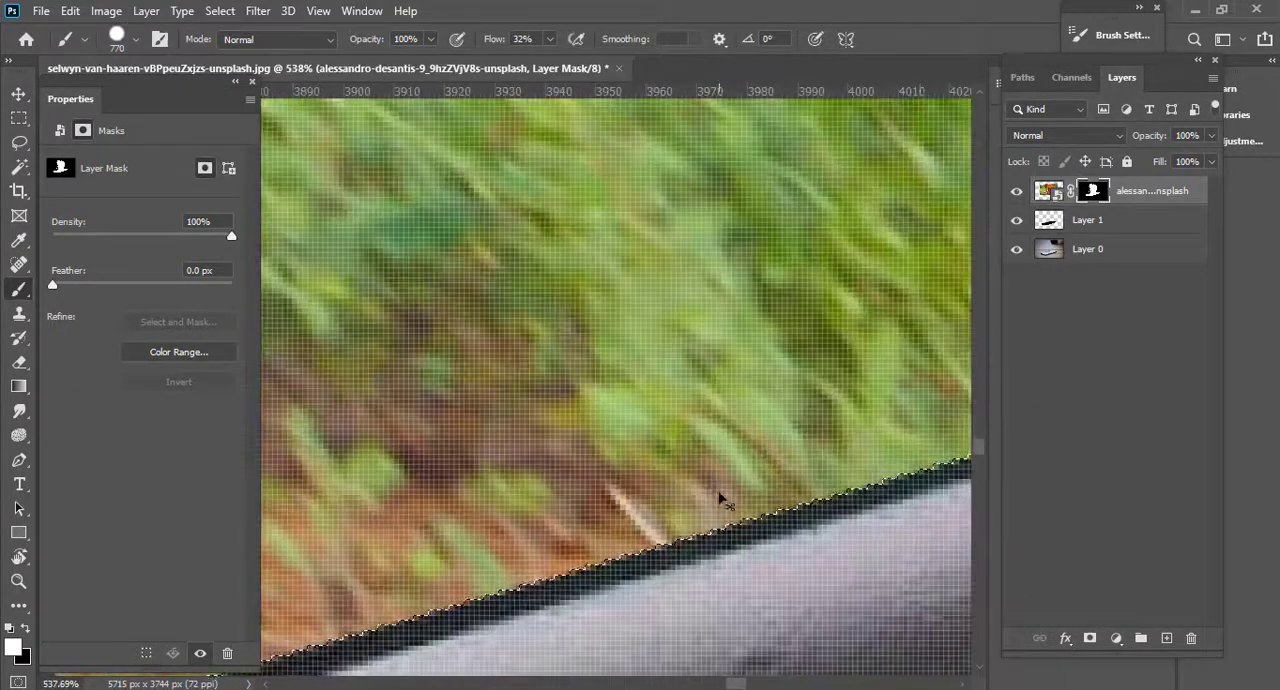
left_click_drag(790, 485, 699, 478)
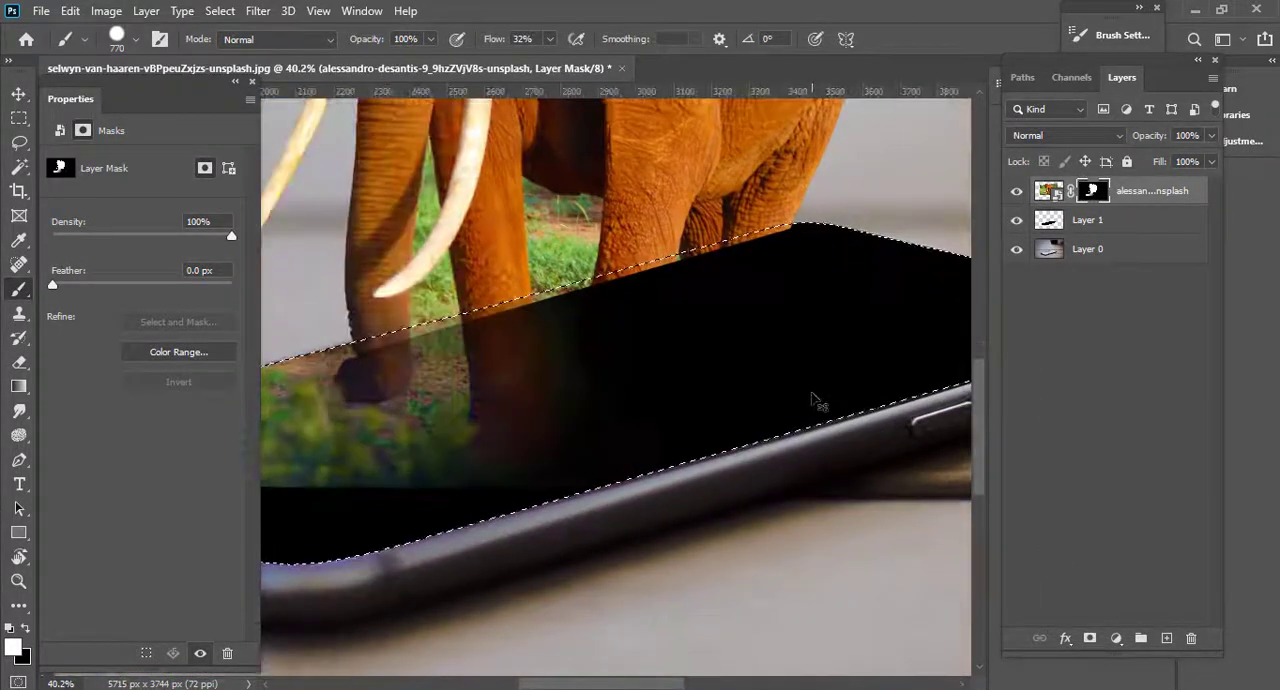
left_click_drag(812, 400, 769, 409)
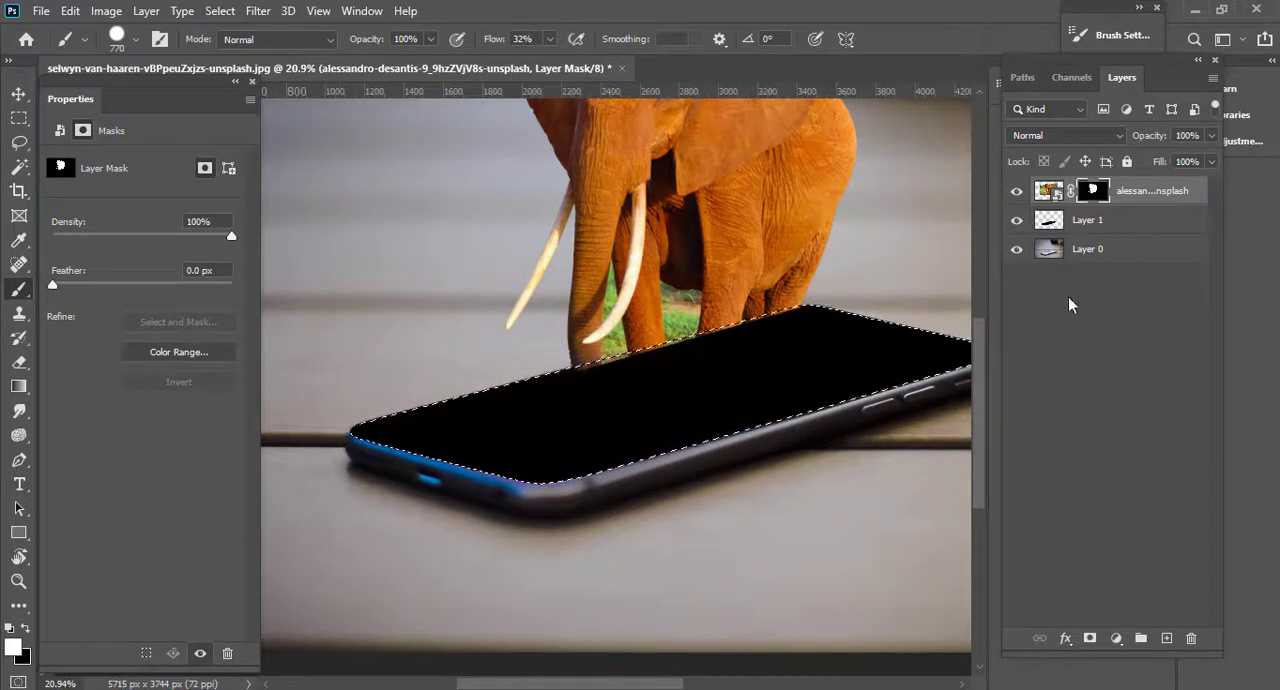
With Layer 1 active, expand the phone-screen selection by 1 pixel.
left_click(1076, 232)
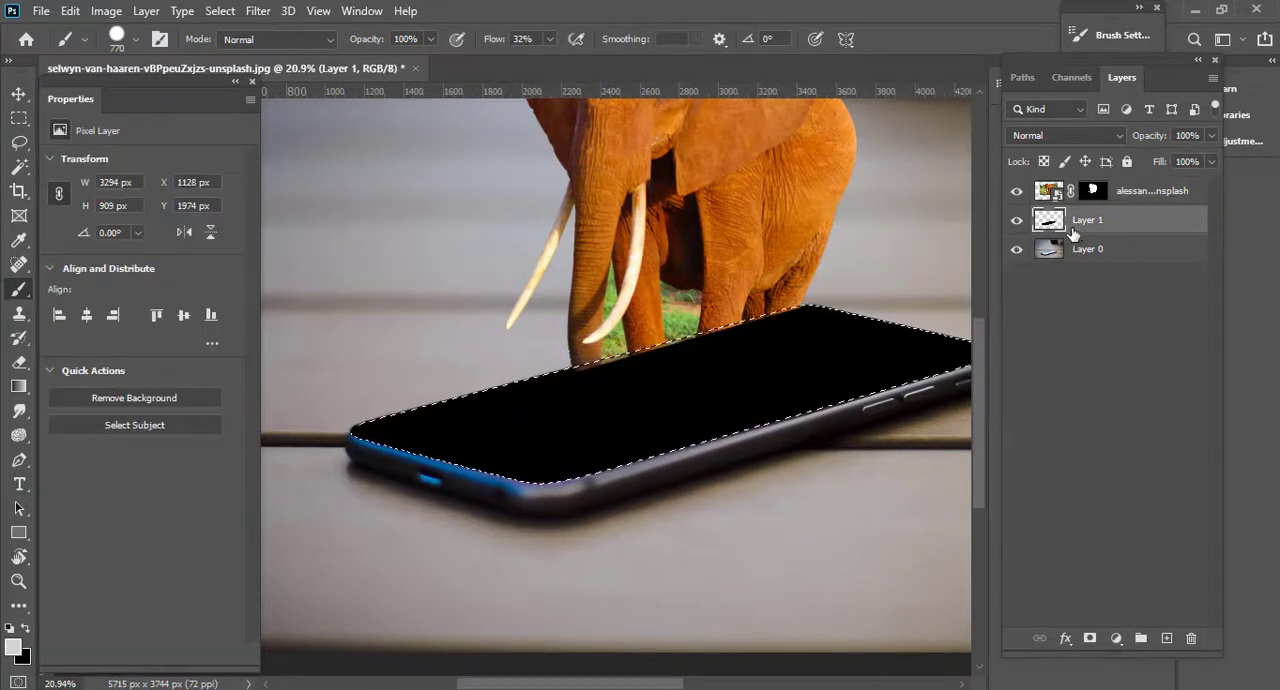
key("shift+F6")
key("Return")
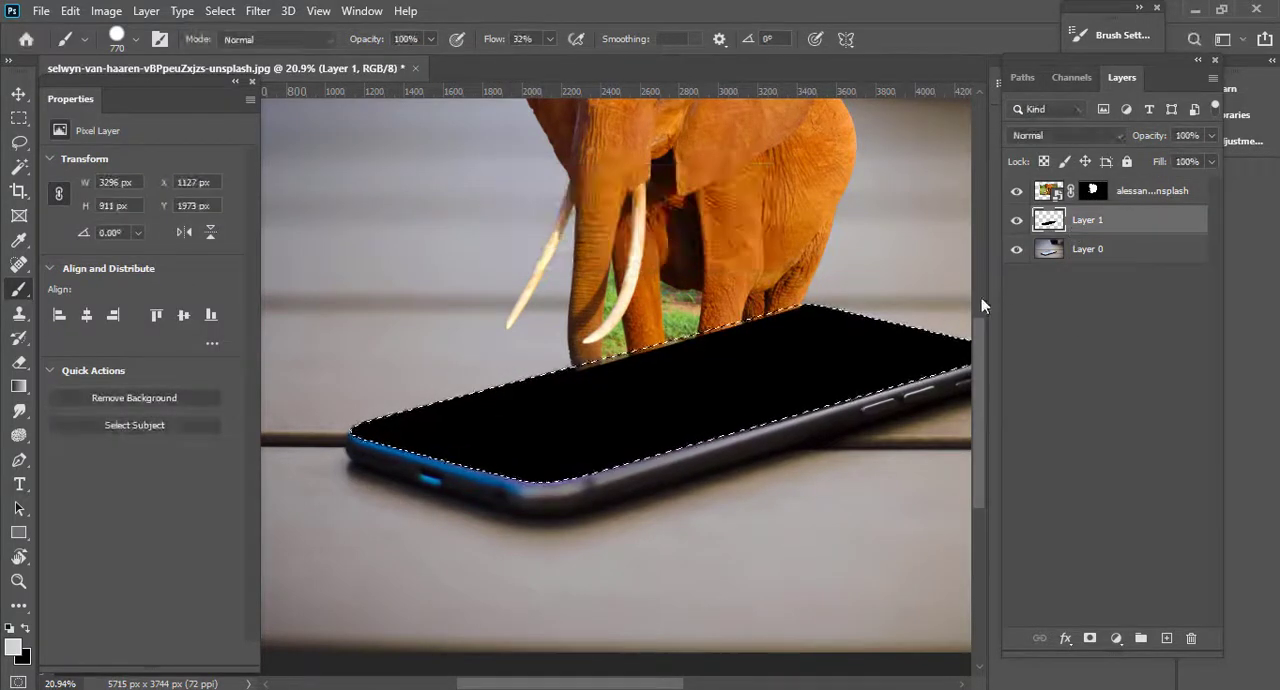
Paint white on the elephant layer's mask inside the expanded selection to reveal the legs and grass across the phone screen.
left_click(1100, 199)
mouse_move(700, 400)
left_mouse_down()
mouse_move(409, 441)
mouse_move(392, 517)
mouse_move(610, 429)
mouse_move(896, 395)
mouse_move(648, 535)
left_mouse_up()
scroll(698, 507, "up", 6)
left_click_drag(790, 418, 323, 497)
scroll(730, 366, "down", 3)
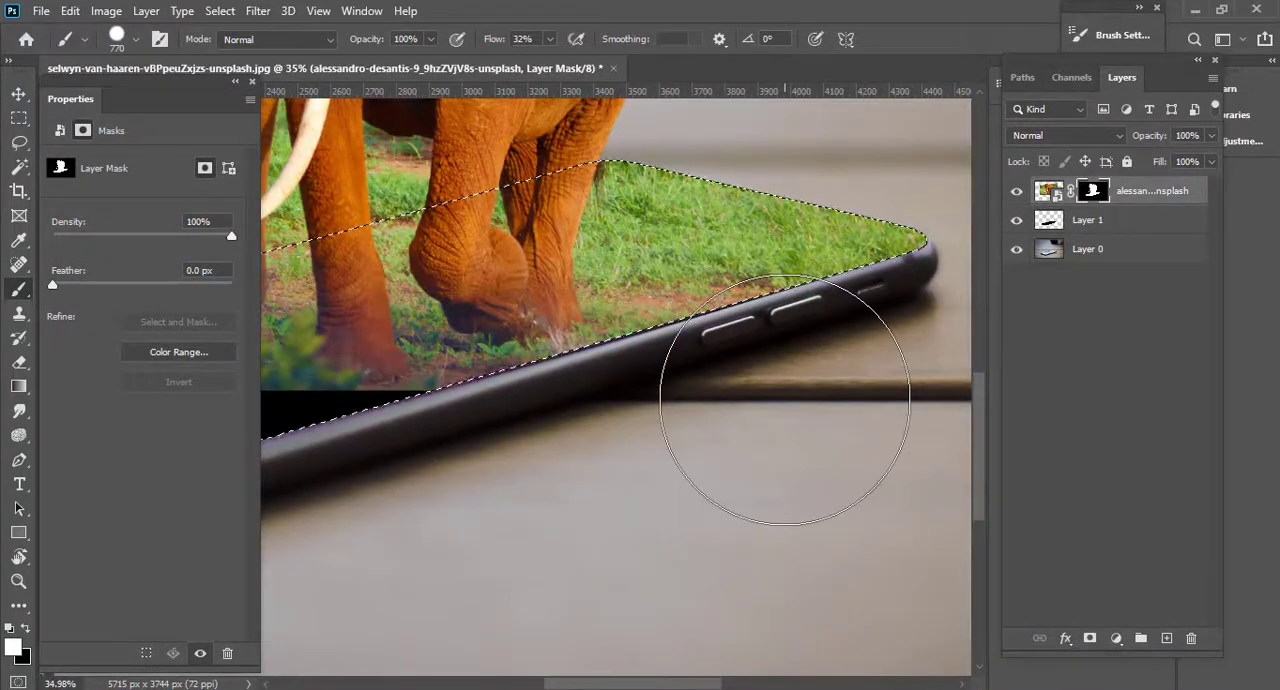
scroll(771, 429, "down", 2)
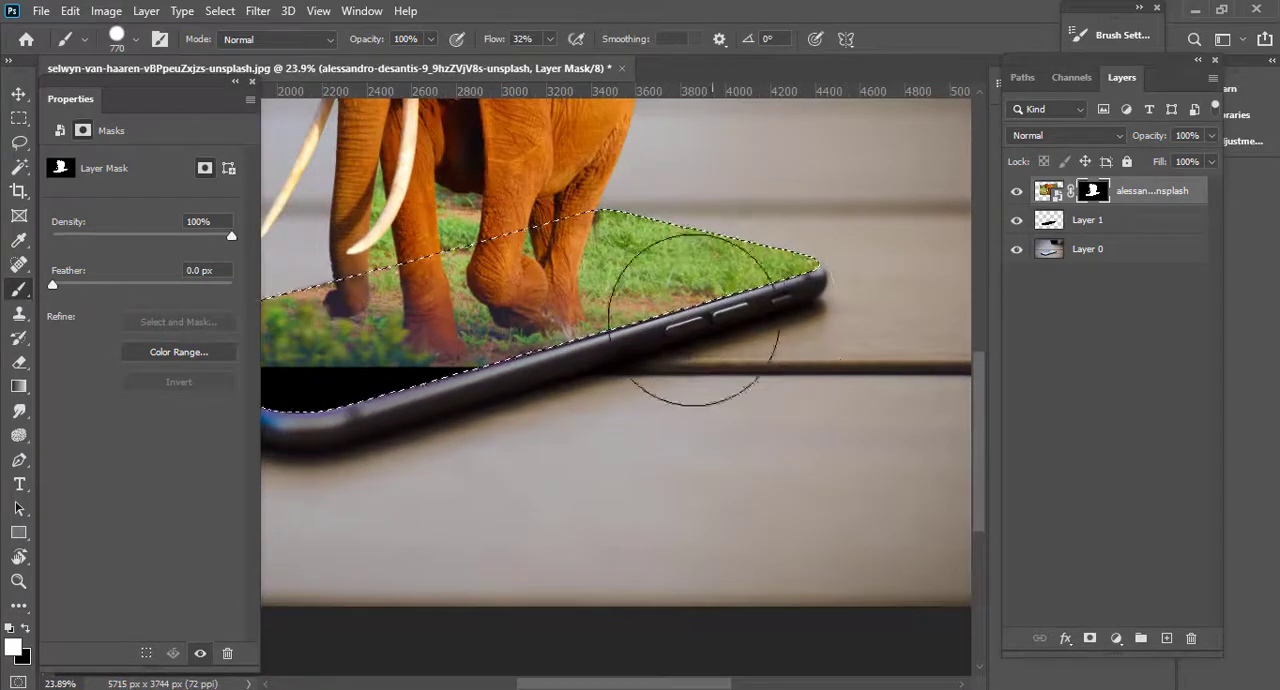
View the elephant layer's mask on its own, paint the remaining grey screen areas white, and return to the image view.
left_click(1102, 200, "alt")
scroll(763, 337, "down", 1)
scroll(543, 337, "up", 3)
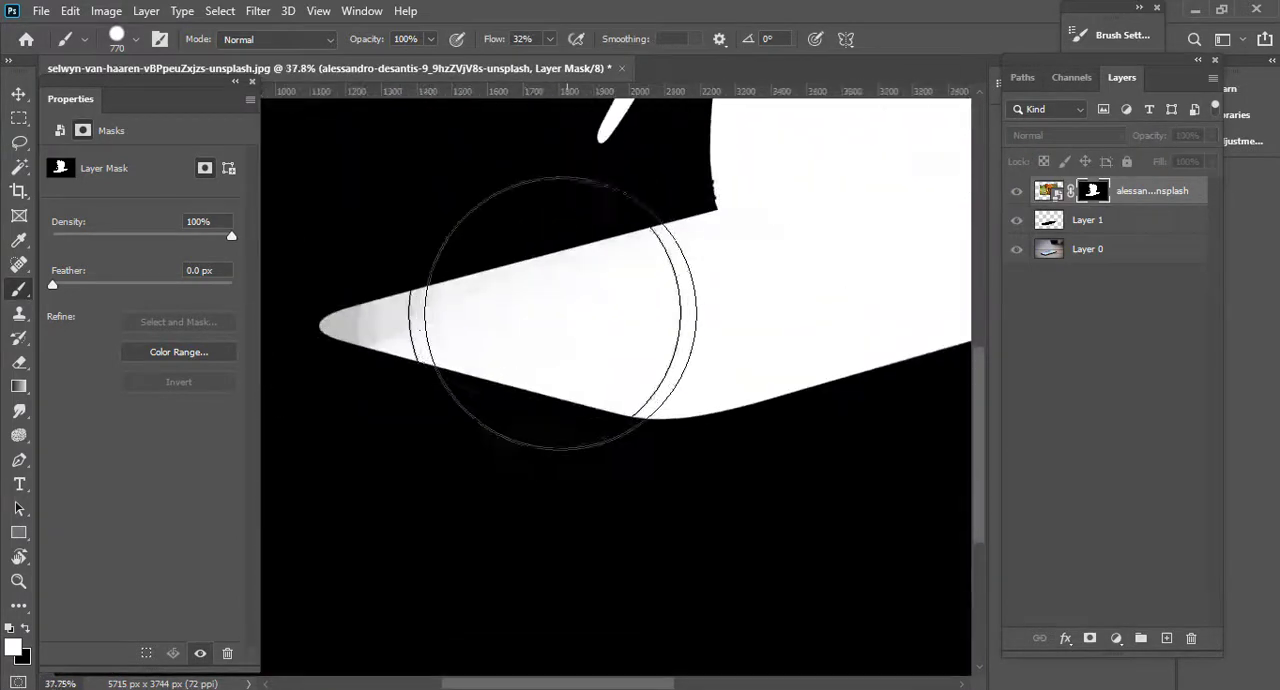
scroll(612, 371, "down", 1)
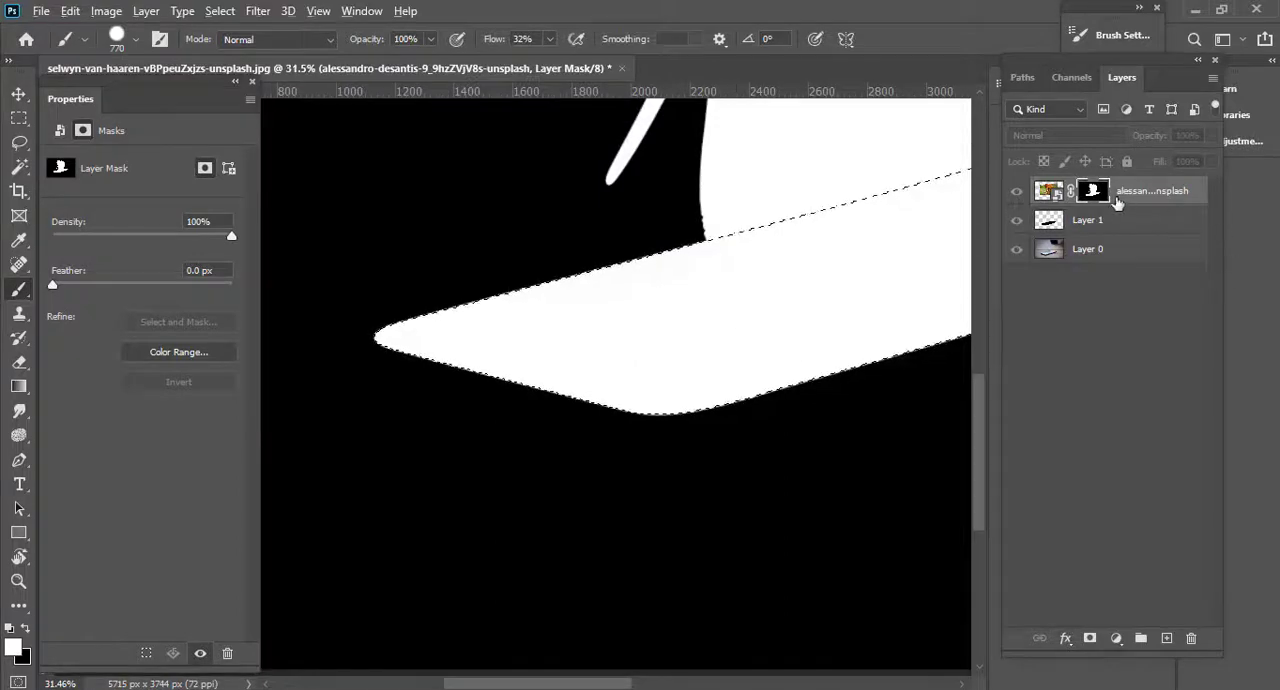
left_click(1093, 193, "alt")
Add a layer above the elephant and clone a first patch of foliage into the black gap with a 303 px Clone Stamp.
scroll(729, 415, "up", 2)
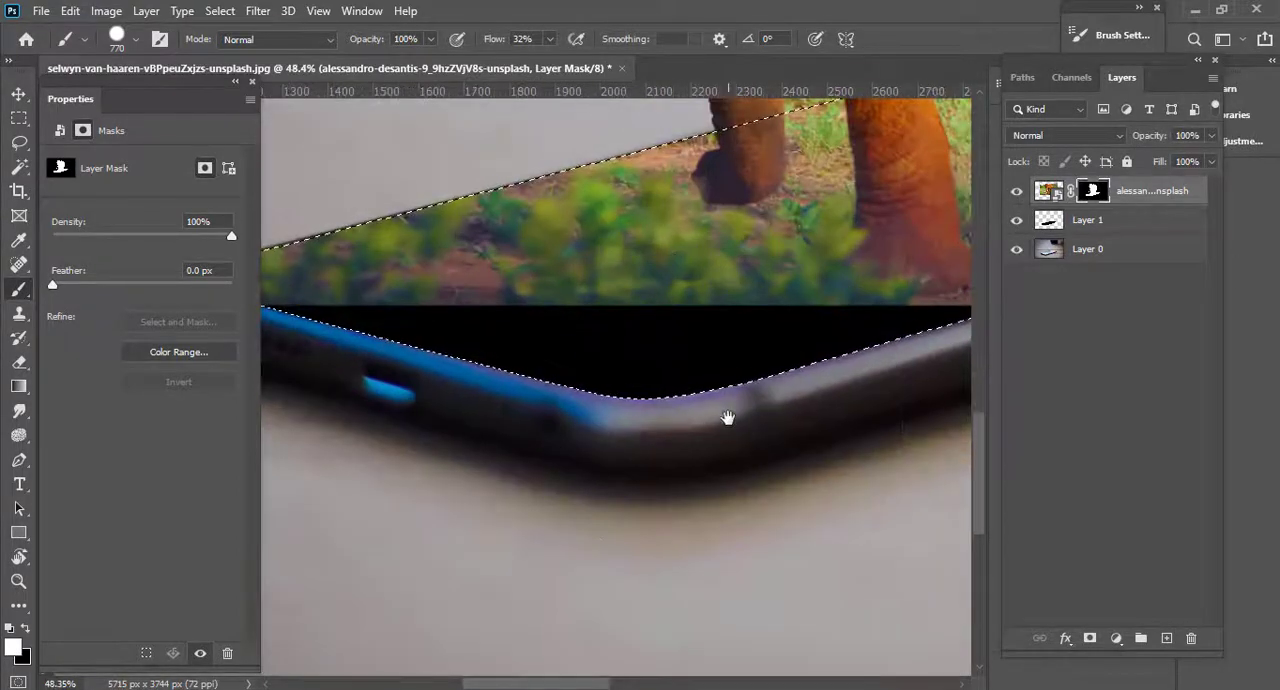
left_click(1166, 637)
key("s")
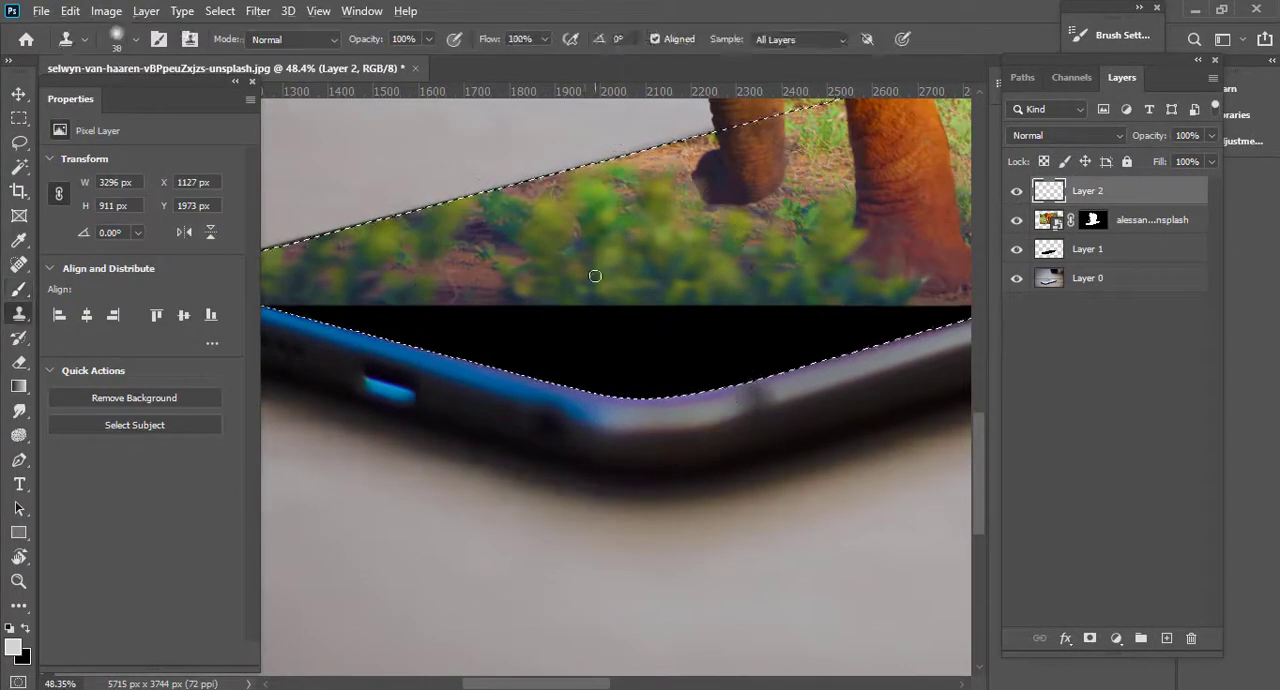
left_click(618, 286, "alt")
left_click(612, 319)
left_click_drag(623, 257, 660, 258)
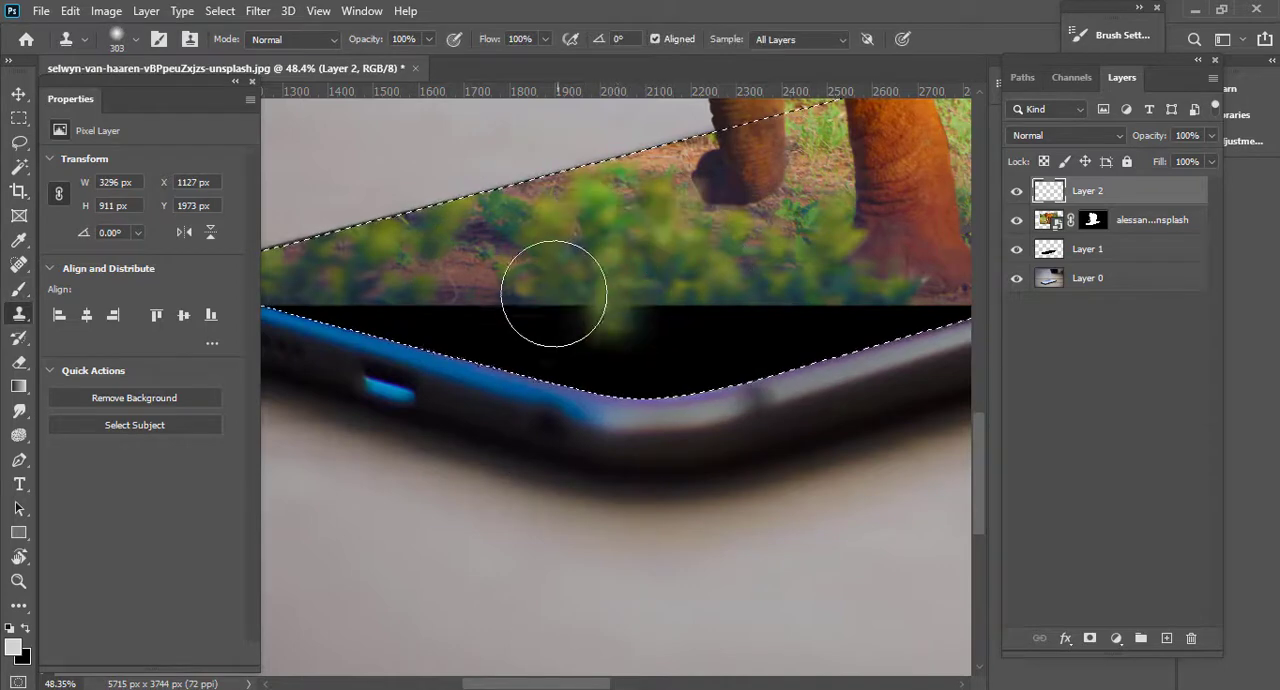
Clone foliage over the black gap along the phone's blue edge.
left_click(554, 292)
left_click(498, 315)
left_click(498, 289, "alt")
left_click_drag(436, 339, 387, 350)
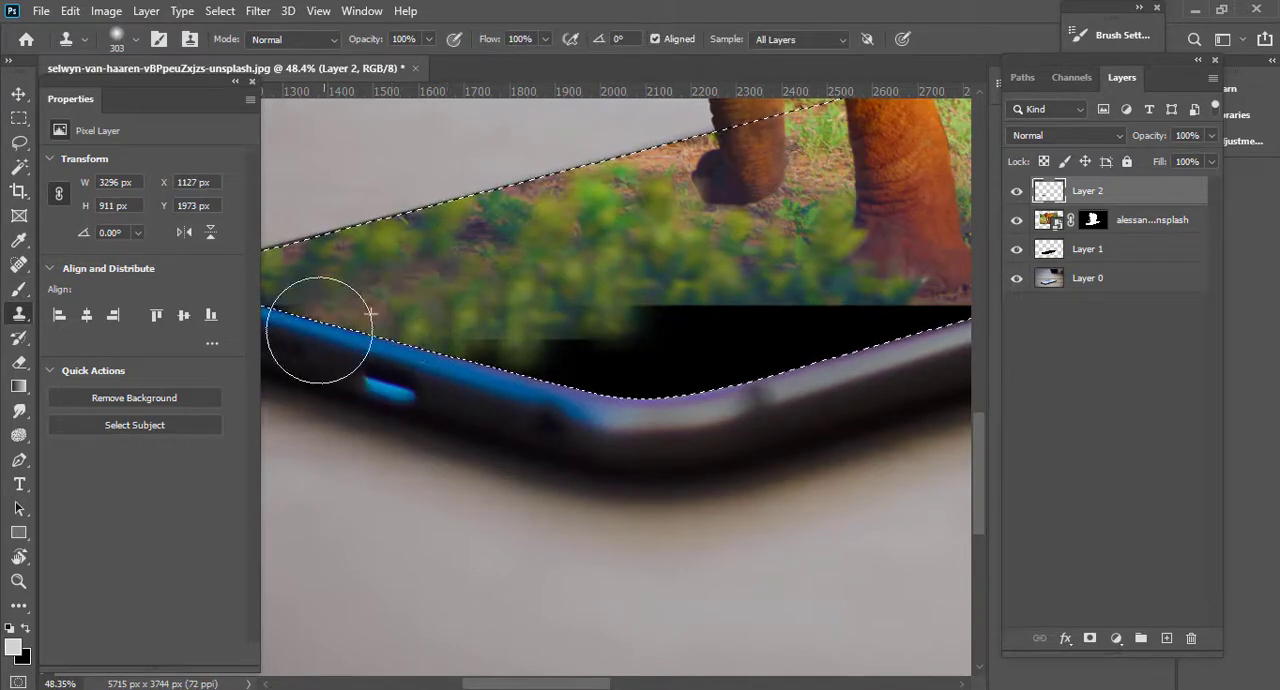
Resample the bushes and clone them further down the gap toward the phone's front corner, using a 356 px brush.
left_click(557, 256, "alt")
mouse_move(625, 304)
left_mouse_down()
mouse_move(650, 352)
mouse_move(650, 302)
left_mouse_up()
left_click_drag(626, 286, 643, 291)
left_click(655, 293, "alt")
left_click_drag(514, 349, 486, 378)
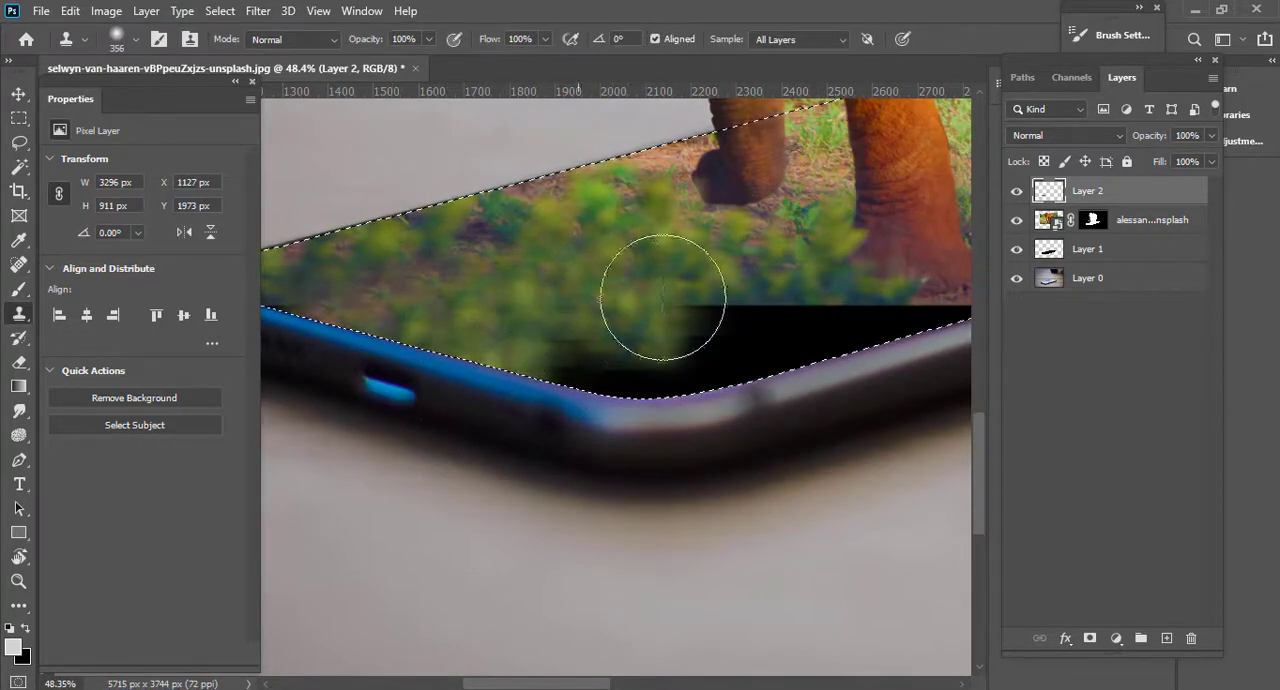
Clone foliage over the black gap at the phone's front corner and along the adjoining dark edge.
mouse_move(663, 297)
left_mouse_down()
mouse_move(720, 330)
mouse_move(557, 381)
left_mouse_up()
left_click(650, 305, "alt")
left_click_drag(750, 305, 826, 331)
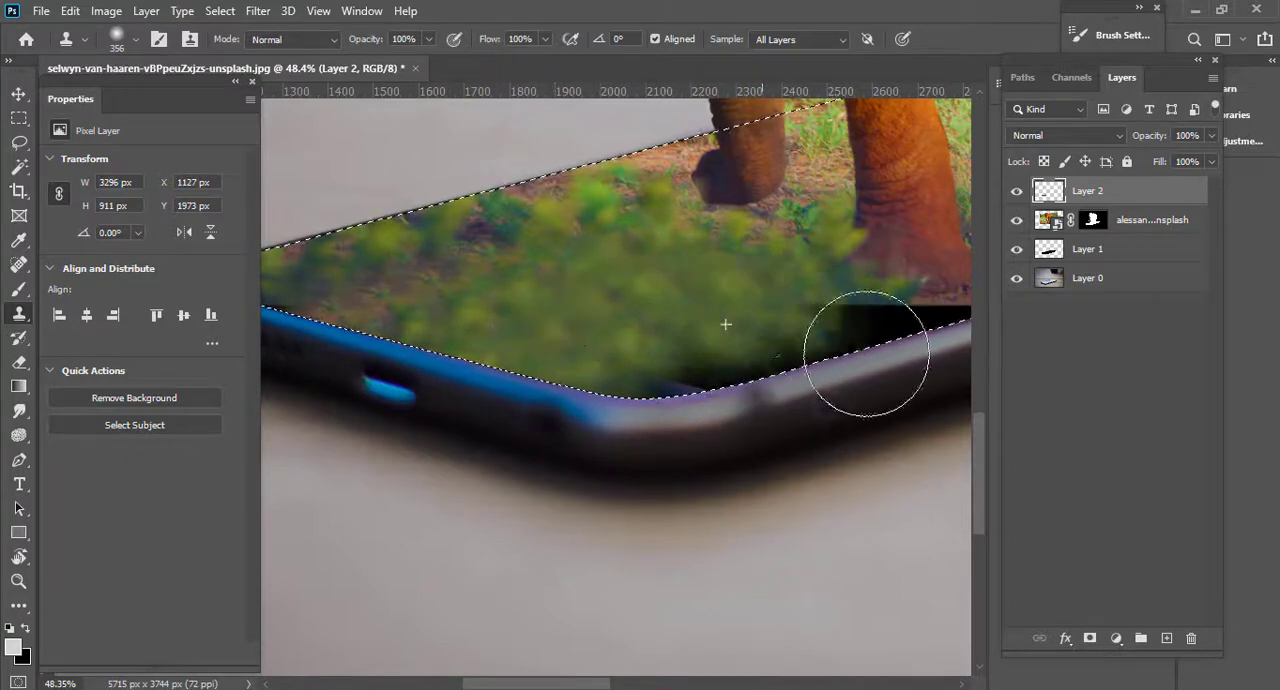
Resample the bushes and clone them over the remaining black patches beside the phone's front corner.
scroll(798, 388, "down", 3)
left_click(673, 318, "alt")
left_click_drag(520, 369, 513, 374)
left_click(659, 327, "alt")
mouse_move(801, 345)
left_mouse_down()
mouse_move(870, 366)
mouse_move(808, 380)
left_mouse_up()
key("[")
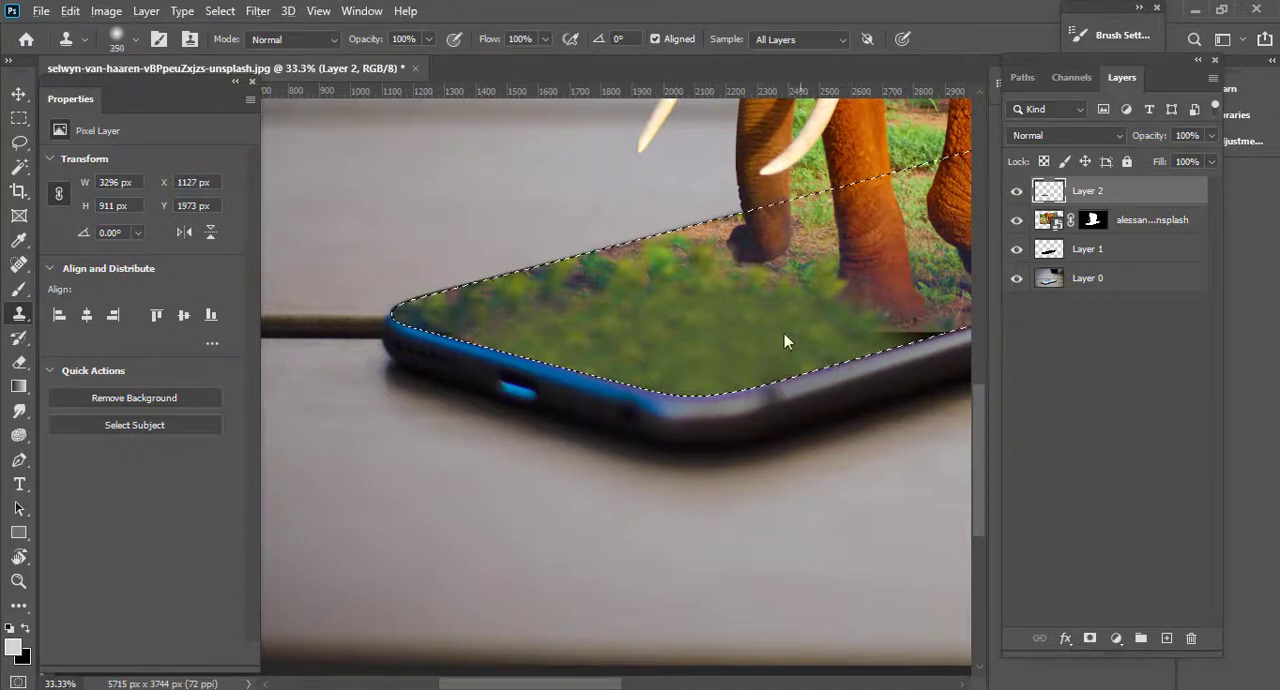
Sample the ground beside the elephant's front foot and clone it along the nearby phone edge with a 155 px brush.
scroll(843, 359, "down", 3)
left_click_drag(843, 361, 674, 366)
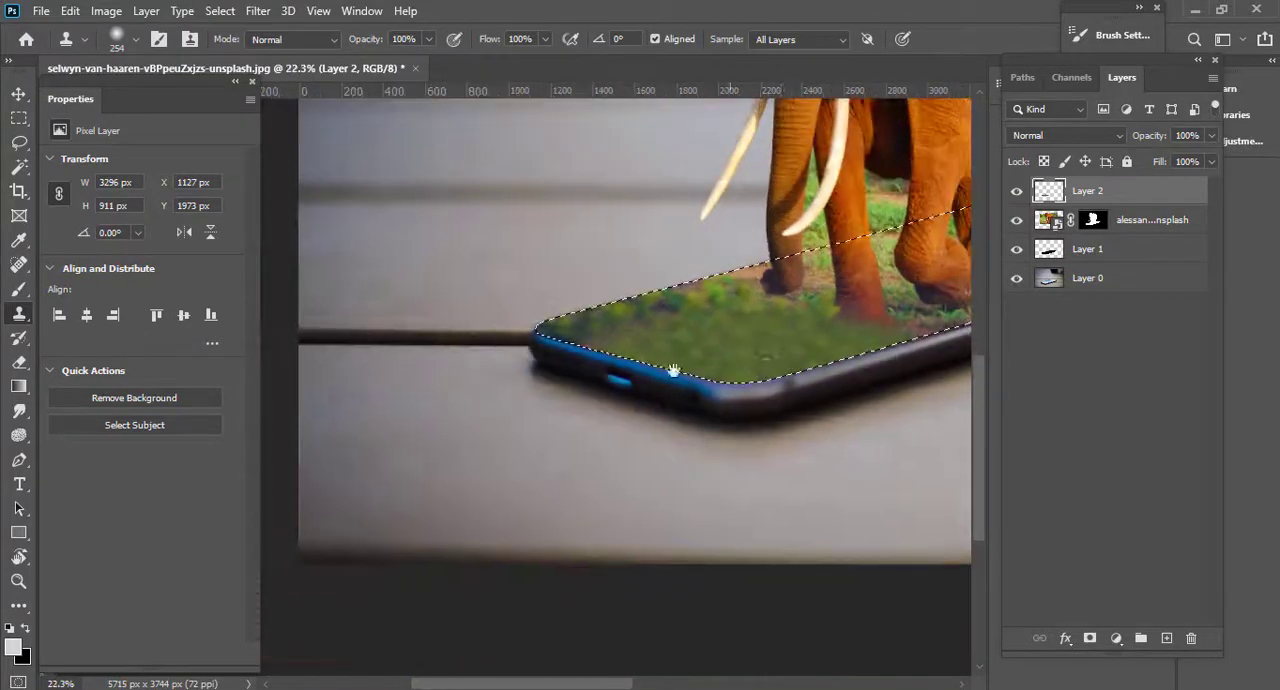
scroll(686, 357, "up", 6)
scroll(686, 357, "down", 2)
left_click_drag(832, 347, 700, 371)
scroll(700, 371, "up", 5)
left_click(624, 322, "alt")
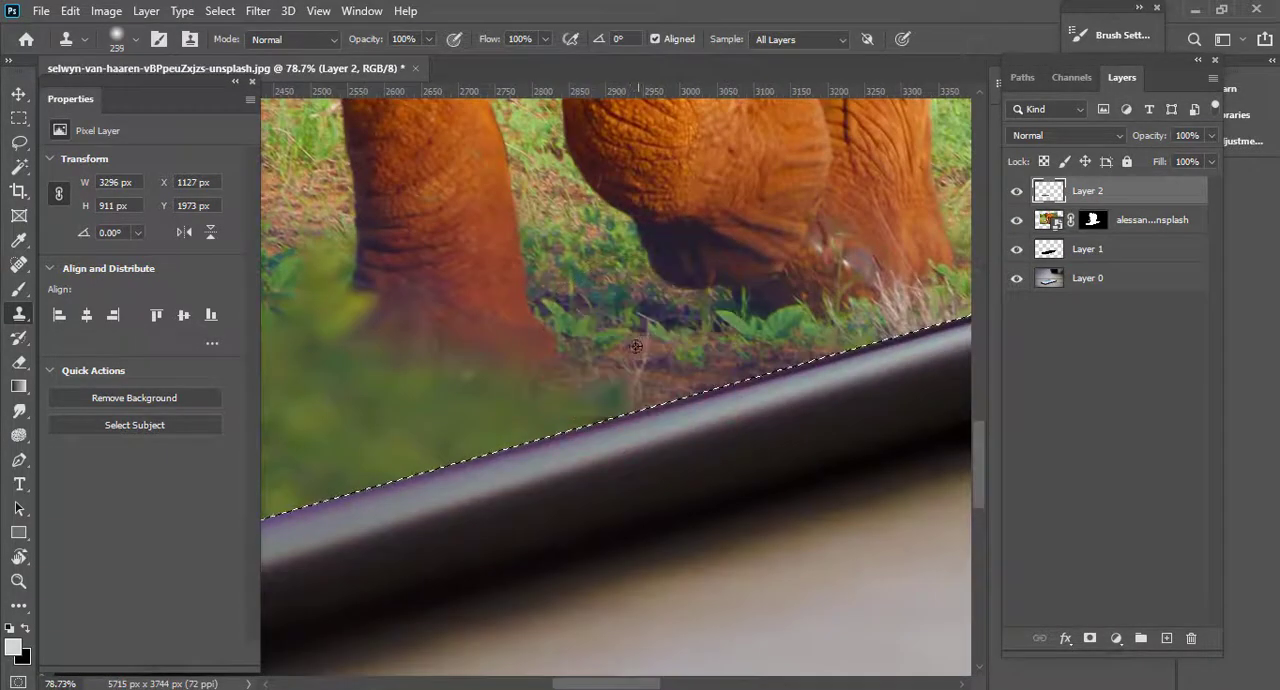
key("[")
key("[")
key("[")
key("[")
mouse_move(620, 377)
left_mouse_down()
mouse_move(579, 432)
mouse_move(591, 437)
mouse_move(638, 365)
left_mouse_up()
Examine the cloned foliage along the phone's edges, at its far corner and around the elephant's feet.
scroll(560, 450, "down", 5)
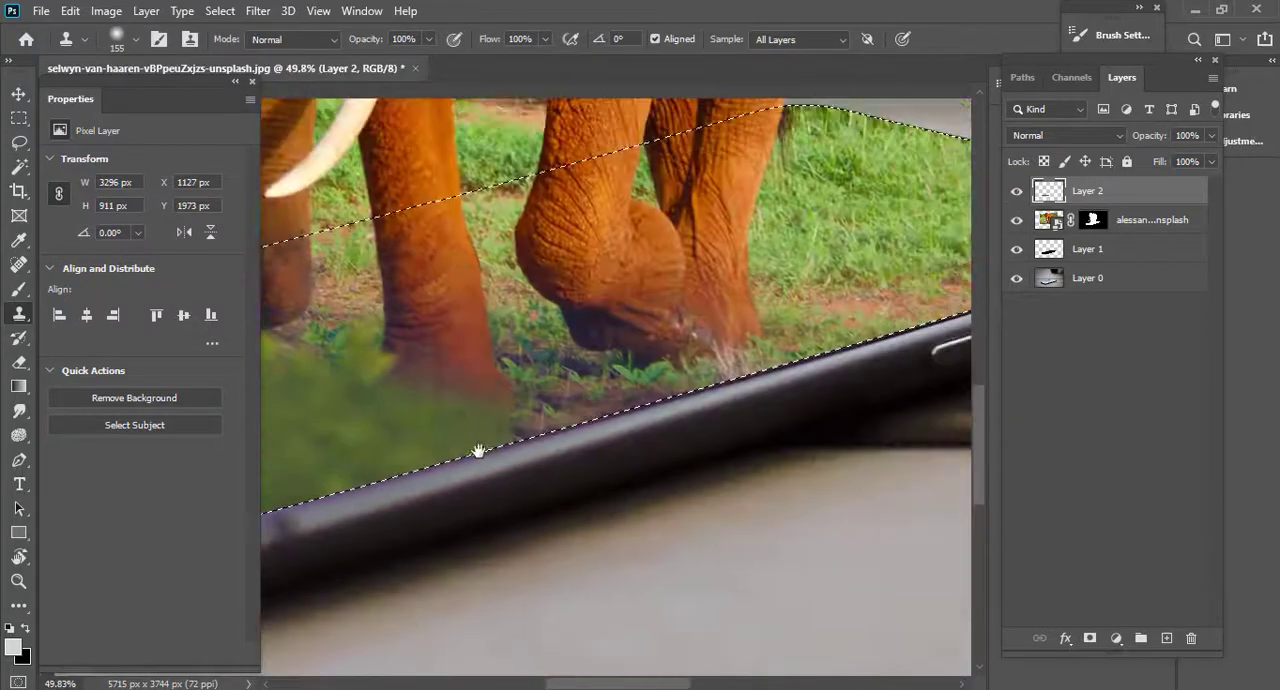
scroll(542, 461, "up", 3)
scroll(542, 461, "up", 6)
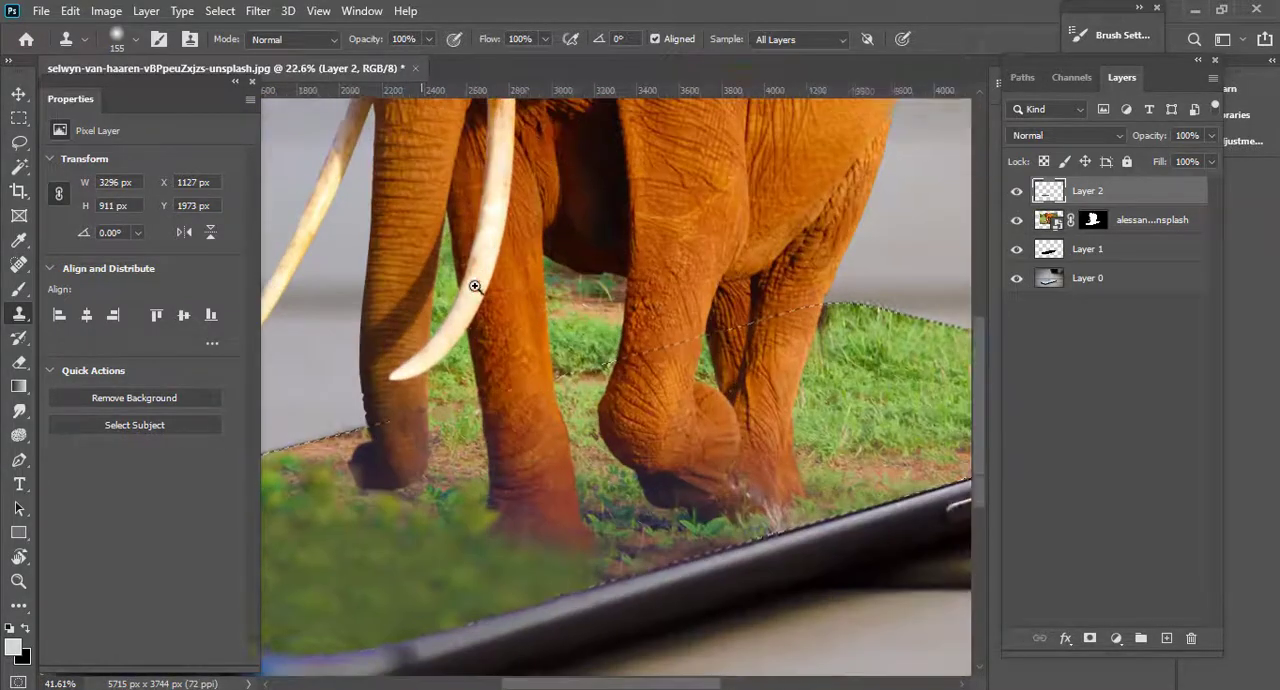
scroll(500, 345, "down", 4)
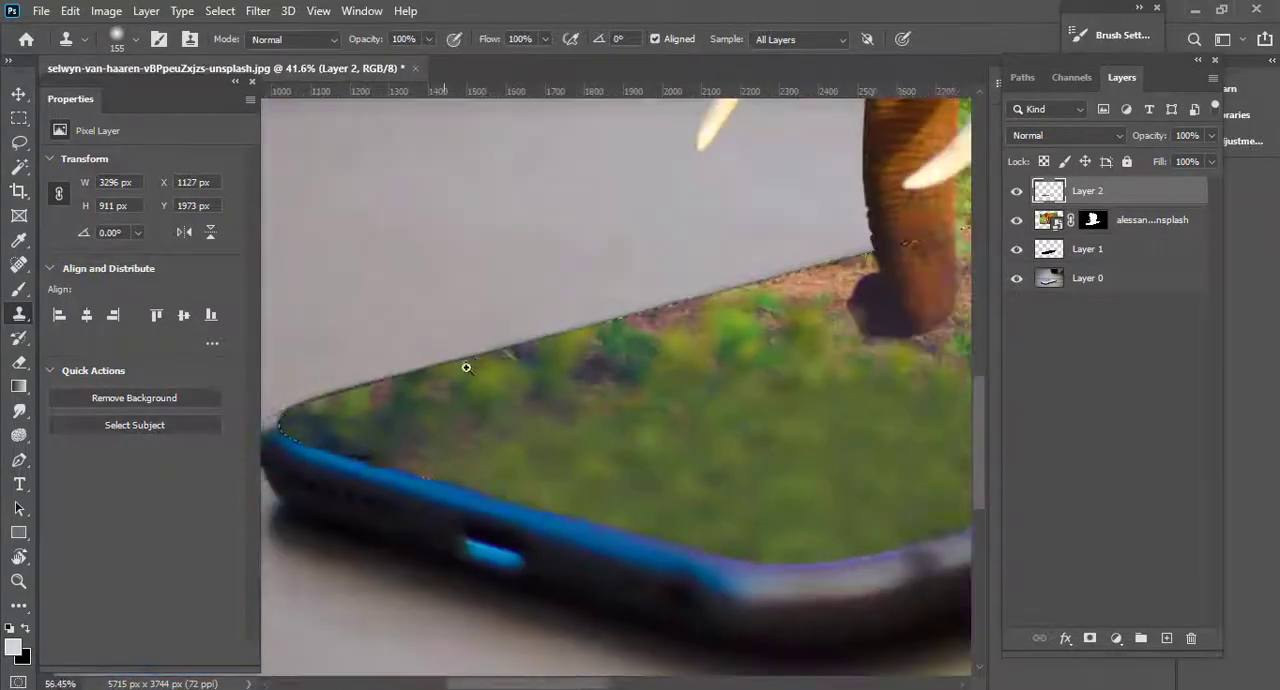
scroll(591, 323, "up", 7)
scroll(747, 353, "down", 3)
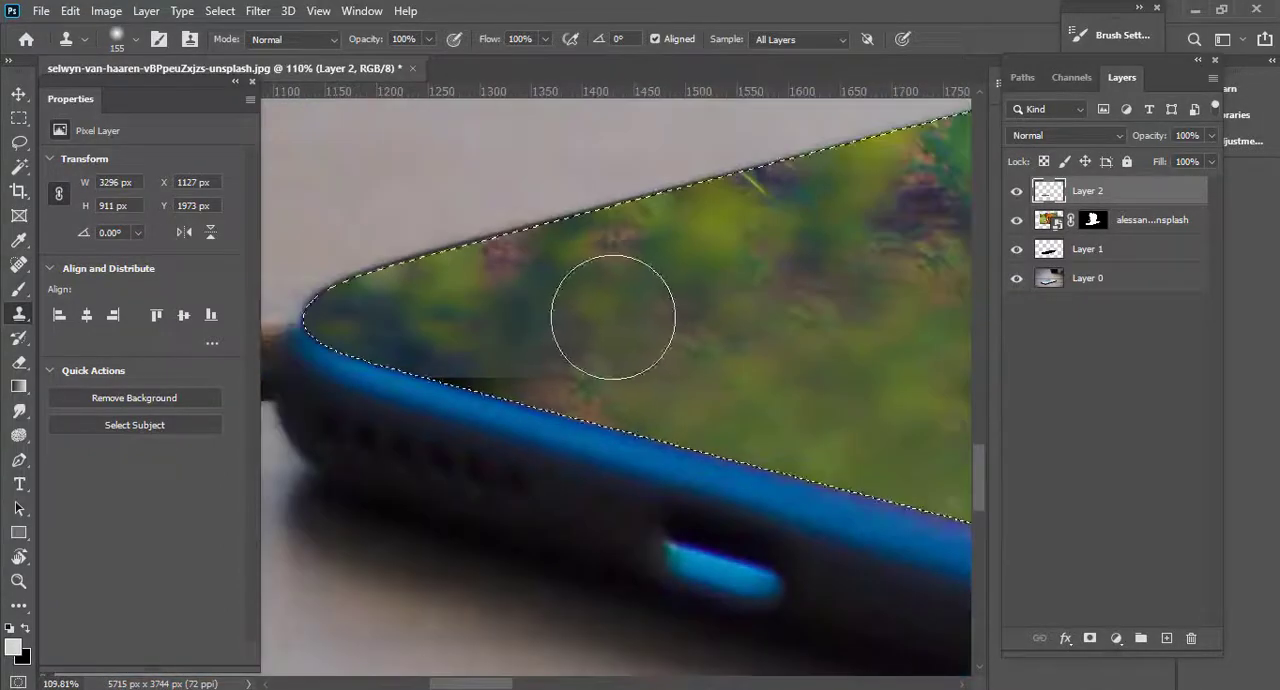
scroll(557, 333, "down", 4)
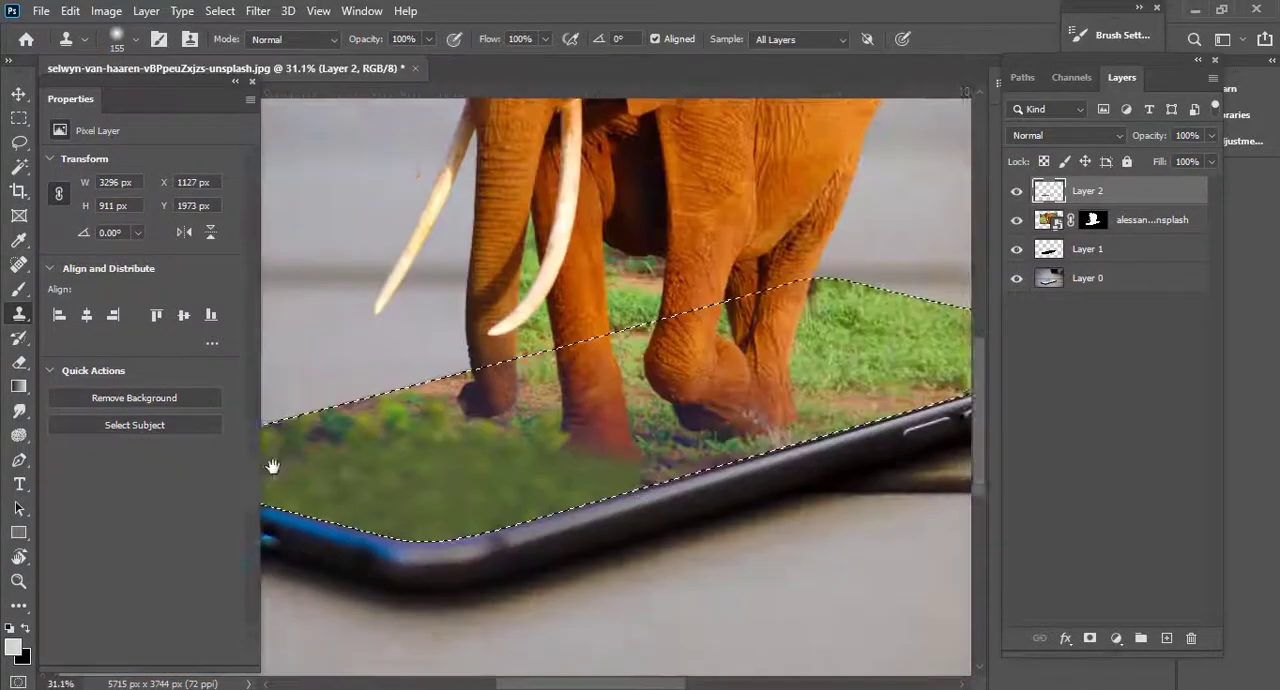
scroll(648, 333, "up", 1)
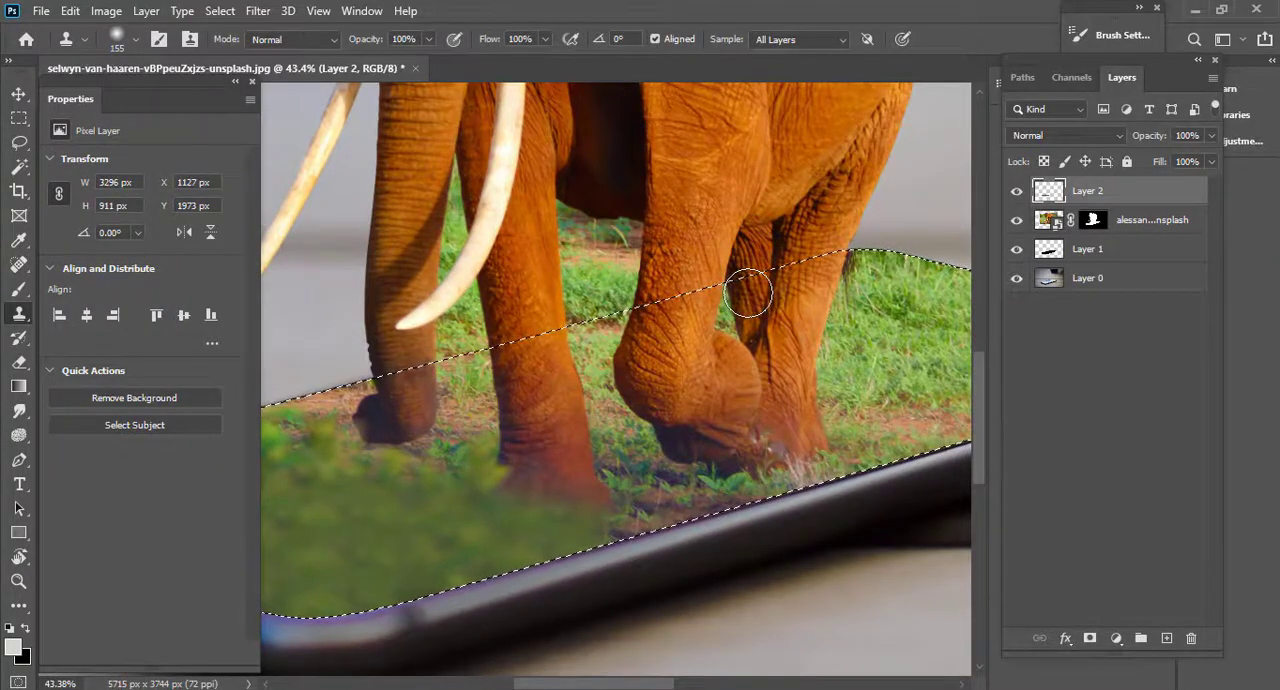
Clear the selection, add a new empty path and switch to the Pen tool at the front tusk.
key("ctrl+d")
left_click(1022, 77)
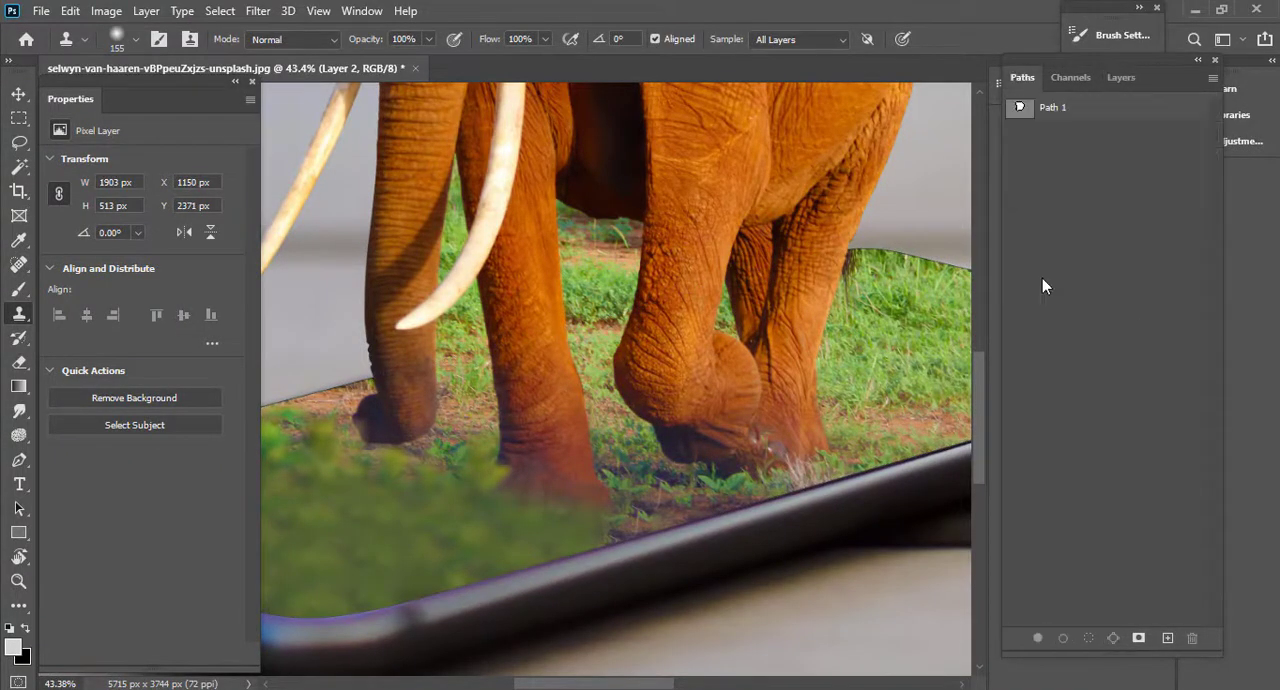
left_click(1167, 638)
scroll(565, 340, "down", 3)
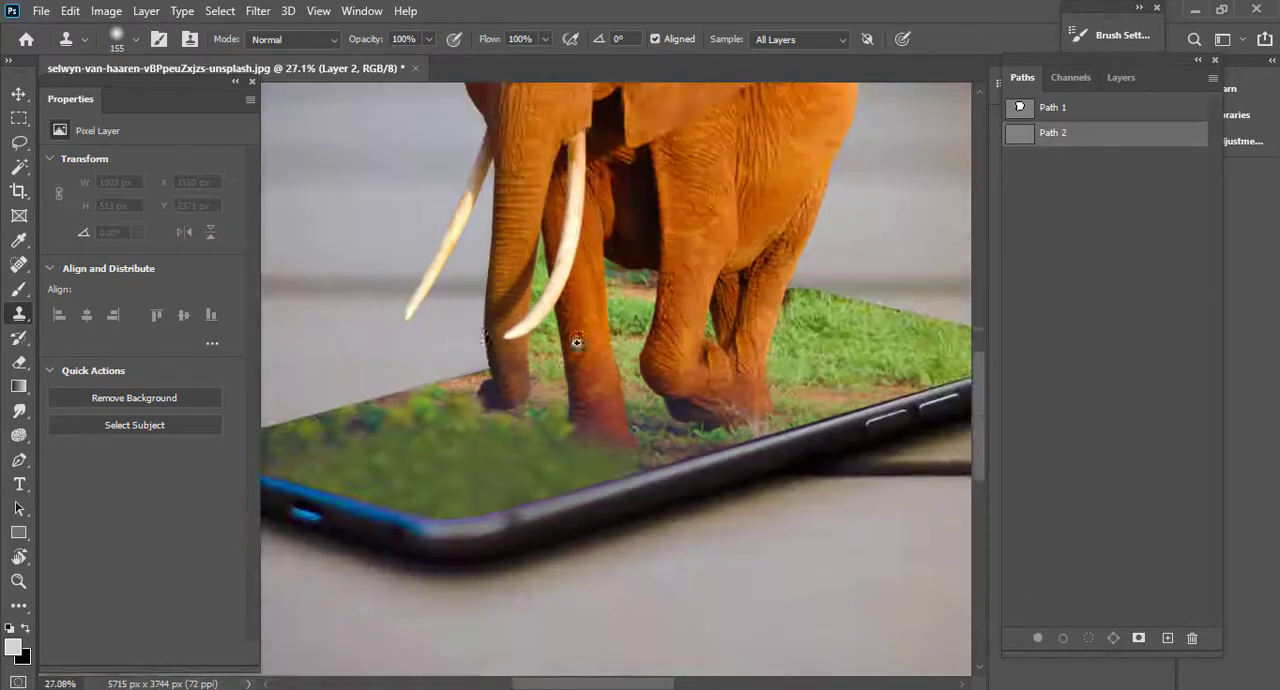
scroll(682, 299, "up", 5)
scroll(682, 299, "up", 4)
key("p")
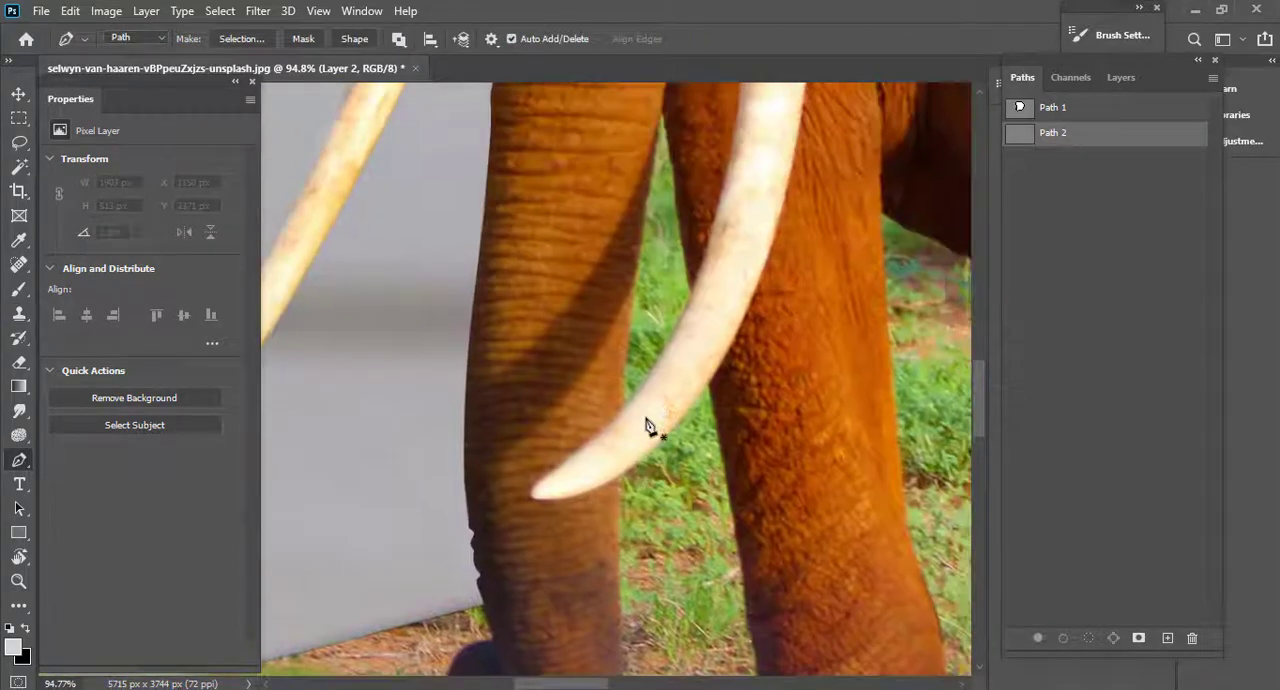
Select Path 1 and trace the grass gap enclosed by the trunk, the tusk and the front leg.
double_click(1022, 112)
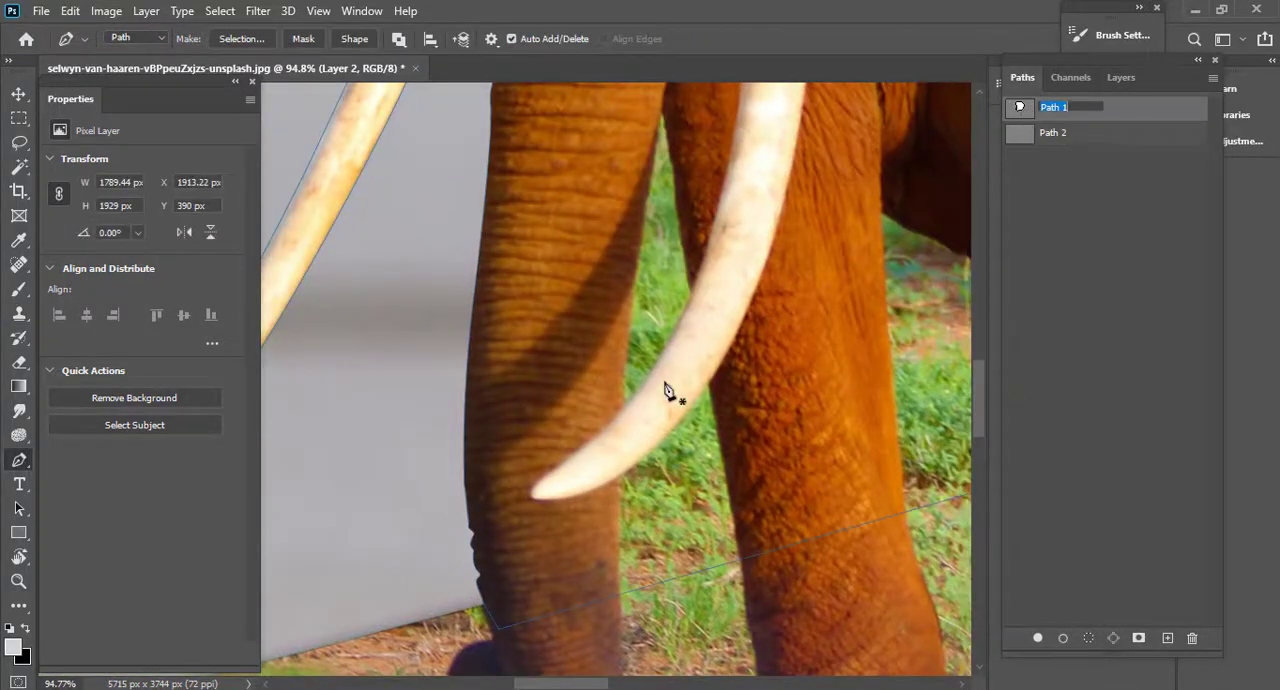
left_click(1015, 113, "ctrl")
key("ctrl+z")
scroll(676, 359, "up", 2)
left_click_drag(675, 337, 676, 336)
key("ctrl+z")
left_click_drag(594, 441, 658, 340)
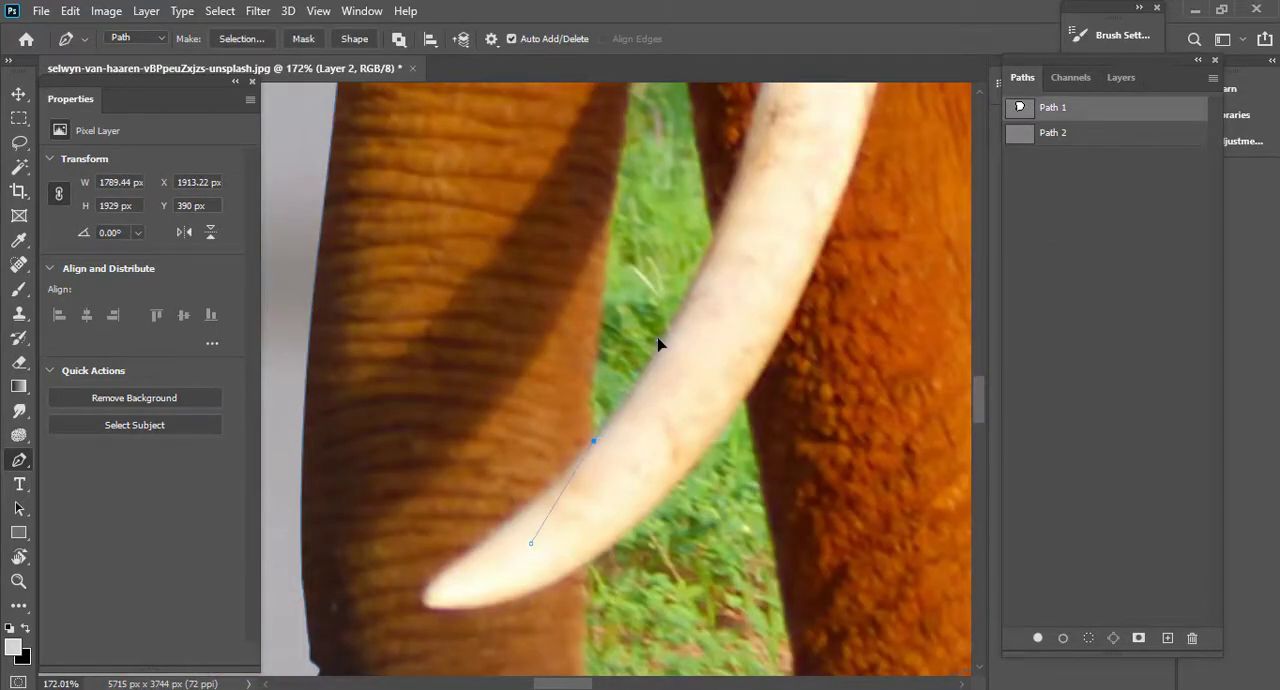
left_click(715, 232)
left_click_drag(703, 146, 754, 475)
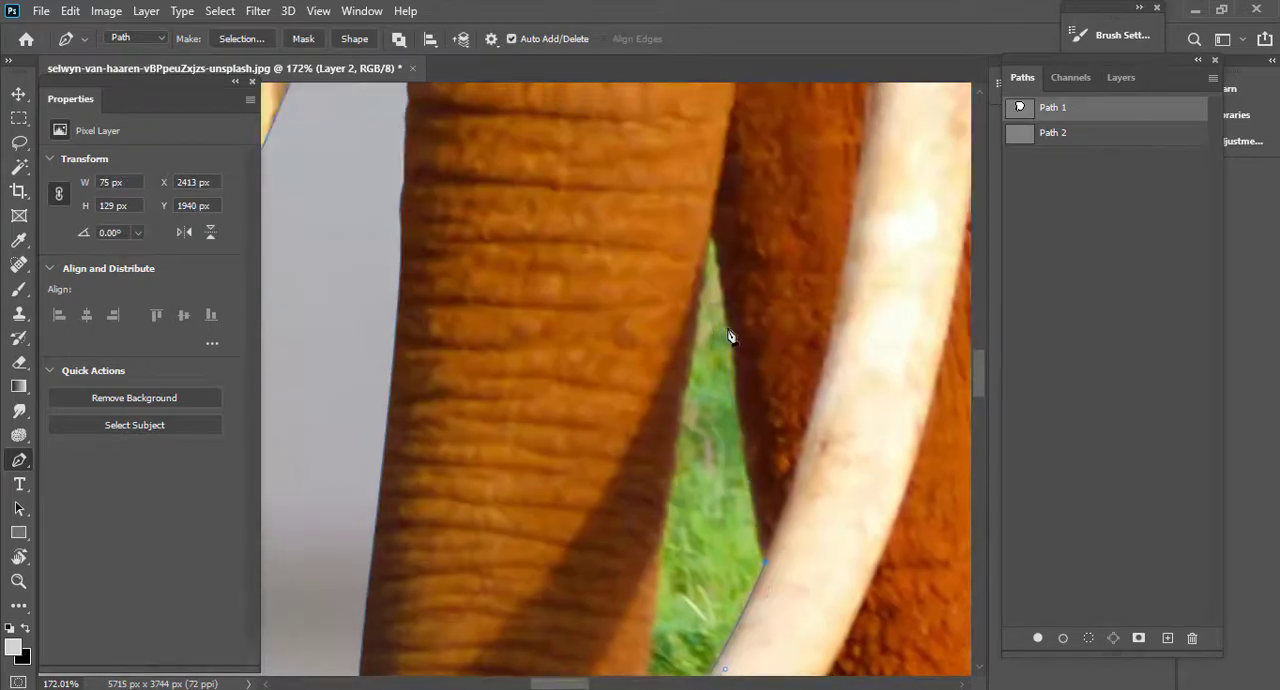
left_click(673, 404)
scroll(680, 405, "down", 2)
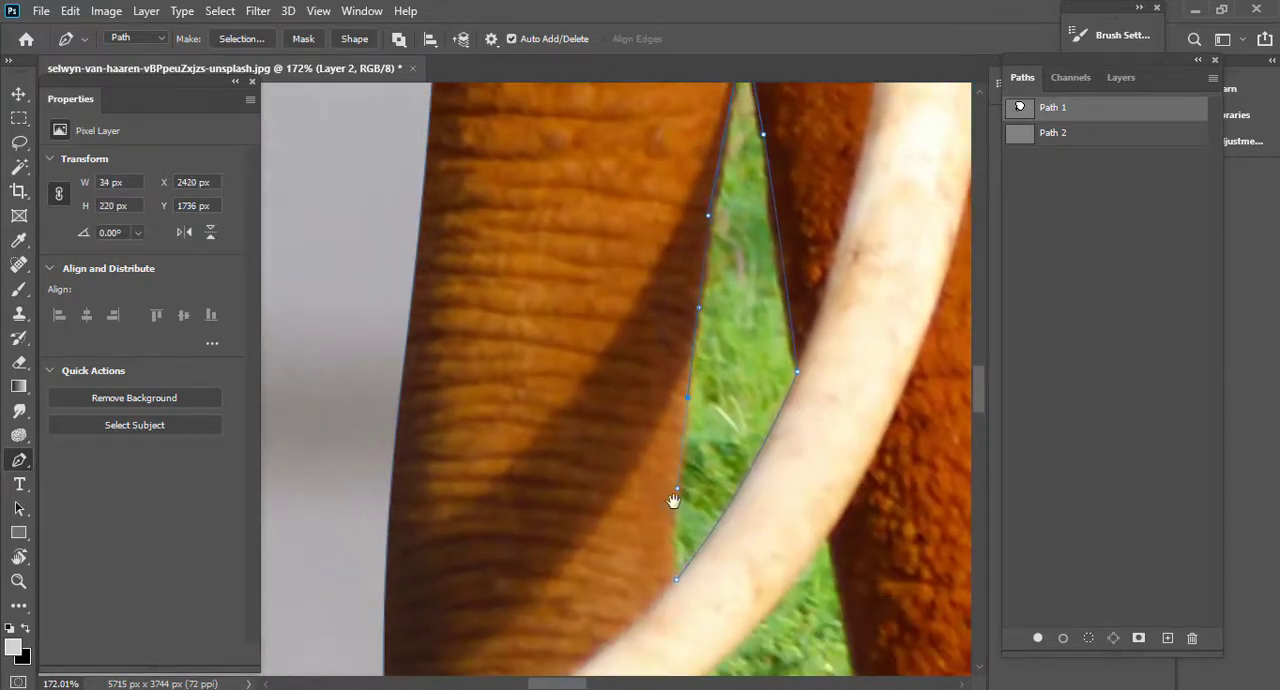
left_click_drag(673, 501, 669, 445)
Remove Path 1's lowest anchor at the trunk and rework its lower segment with anchors at the trunk and front leg edges.
scroll(673, 465, "down", 4)
left_click_drag(559, 429, 391, 346)
scroll(657, 451, "up", 4)
left_click_drag(752, 464, 509, 409)
scroll(657, 451, "down", 5)
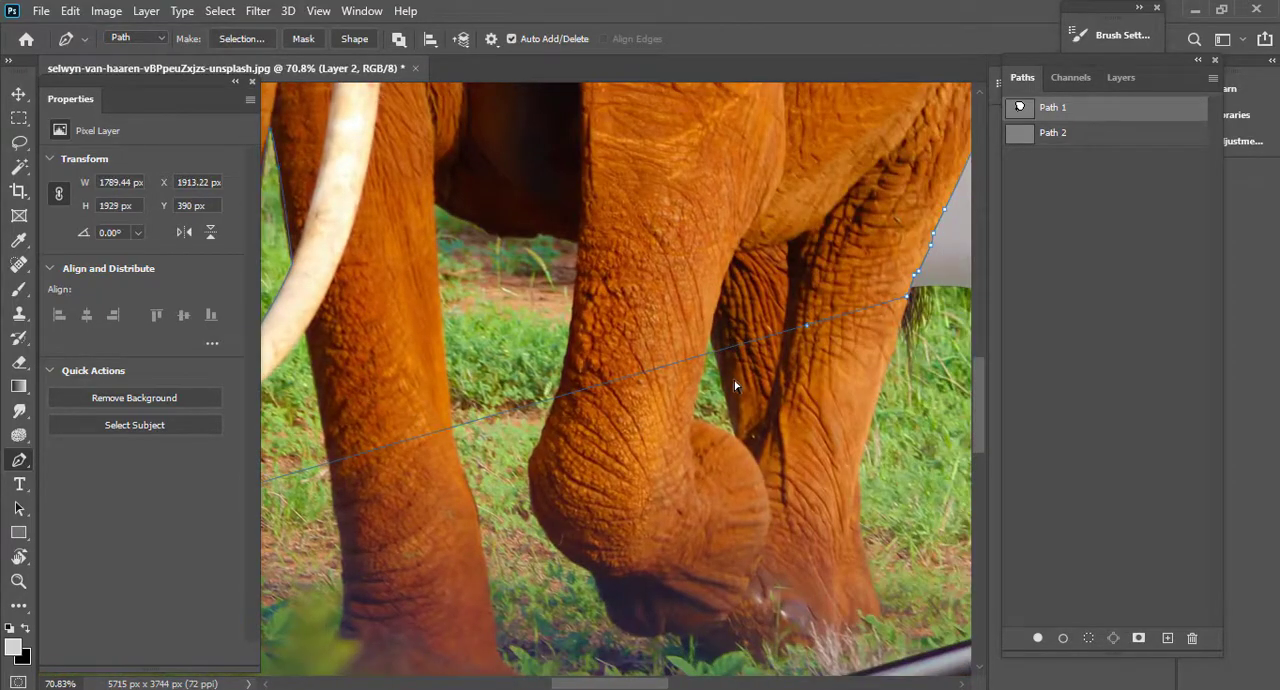
scroll(722, 354, "up", 6)
scroll(723, 352, "down", 3)
left_click_drag(326, 418, 805, 314)
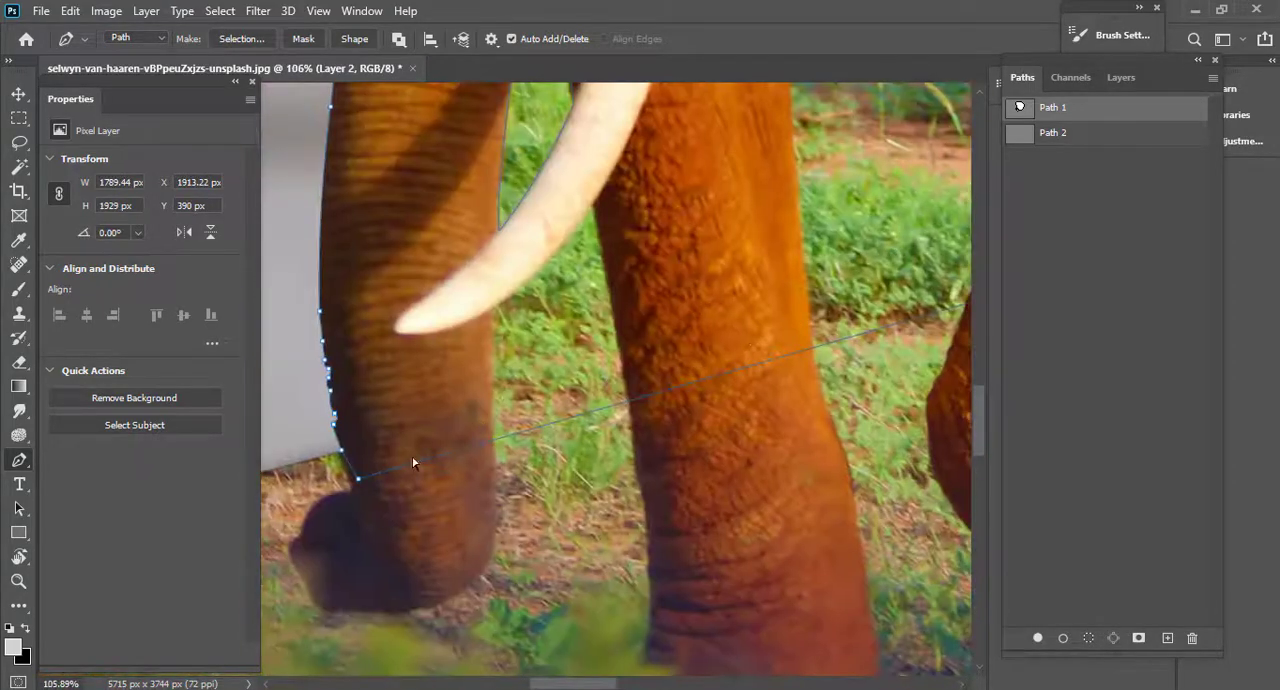
key("ctrl+z")
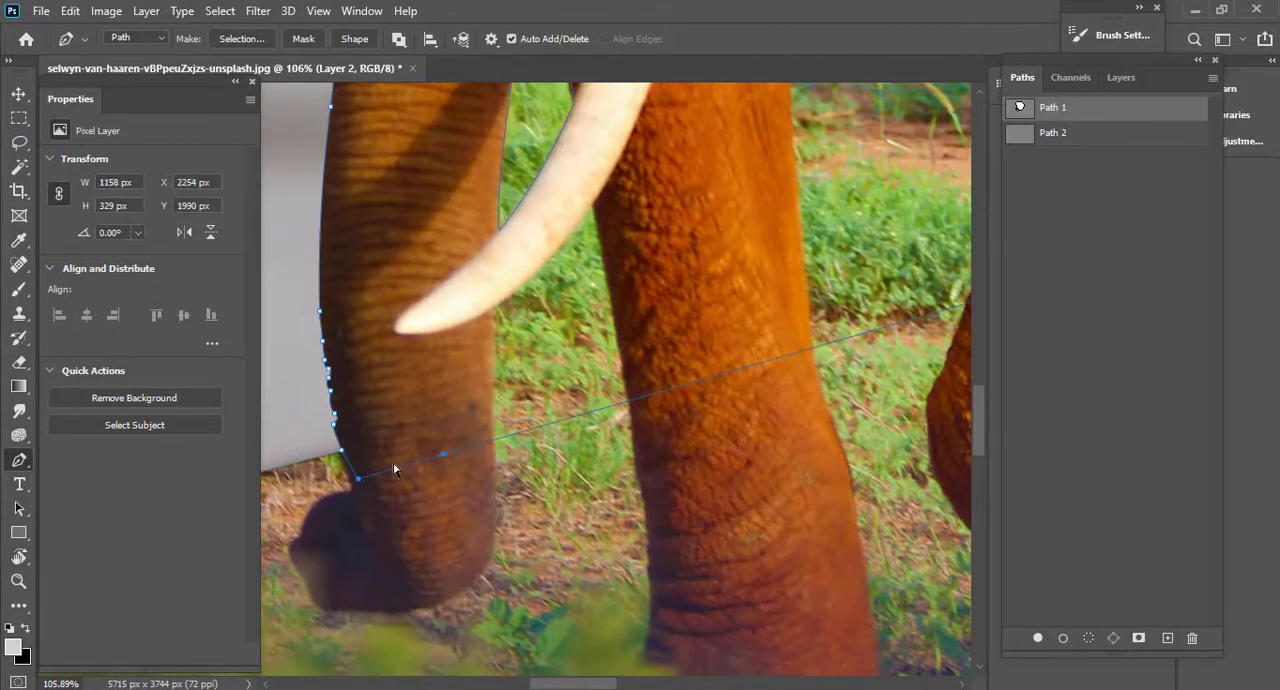
left_click_drag(358, 481, 402, 447)
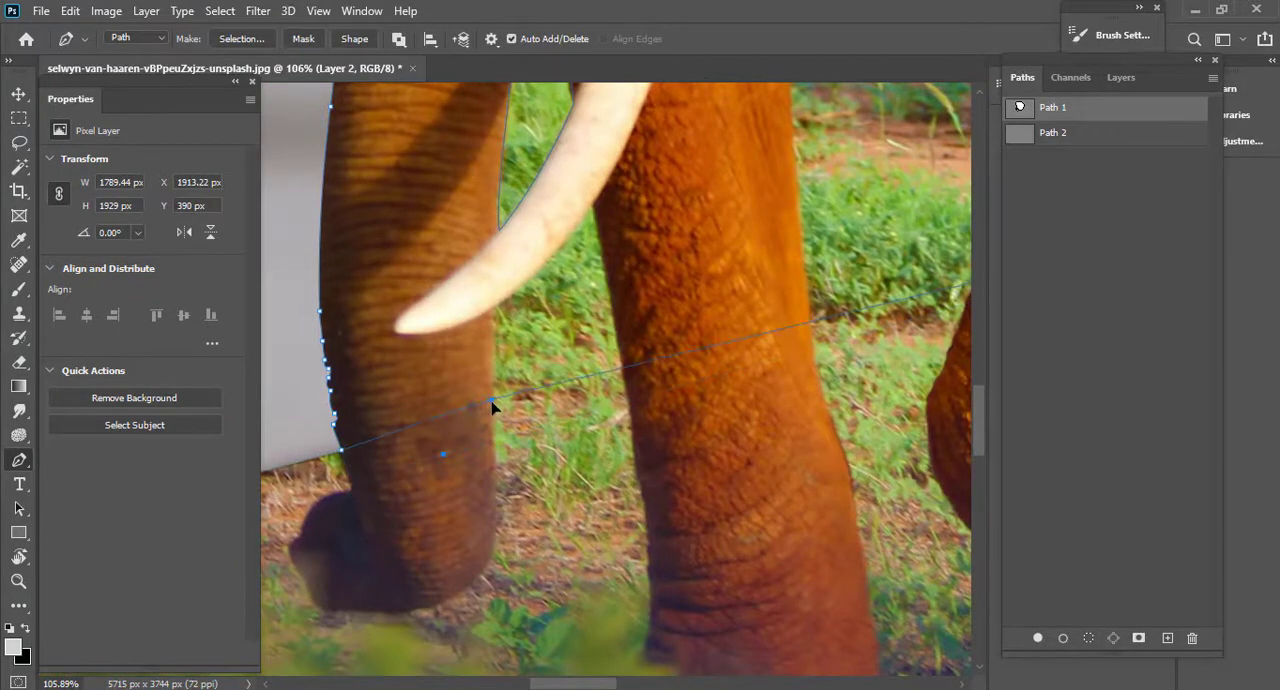
left_click(627, 371)
scroll(629, 365, "up", 2)
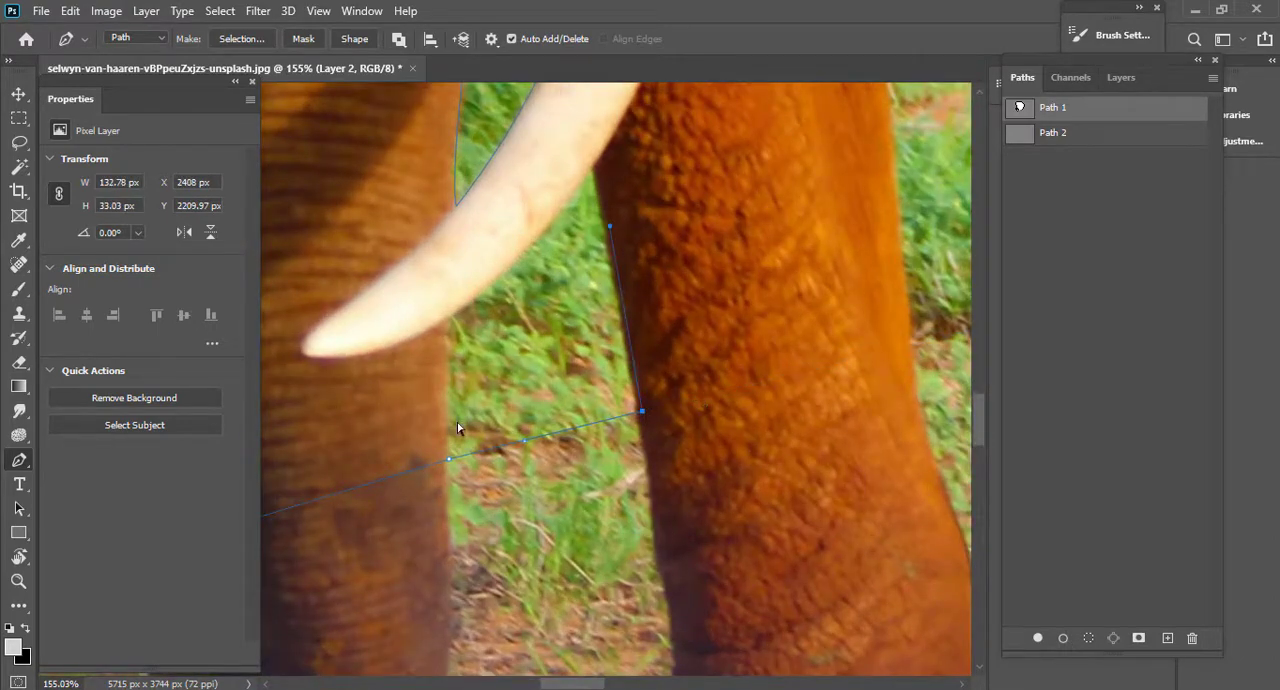
scroll(458, 428, "down", 4)
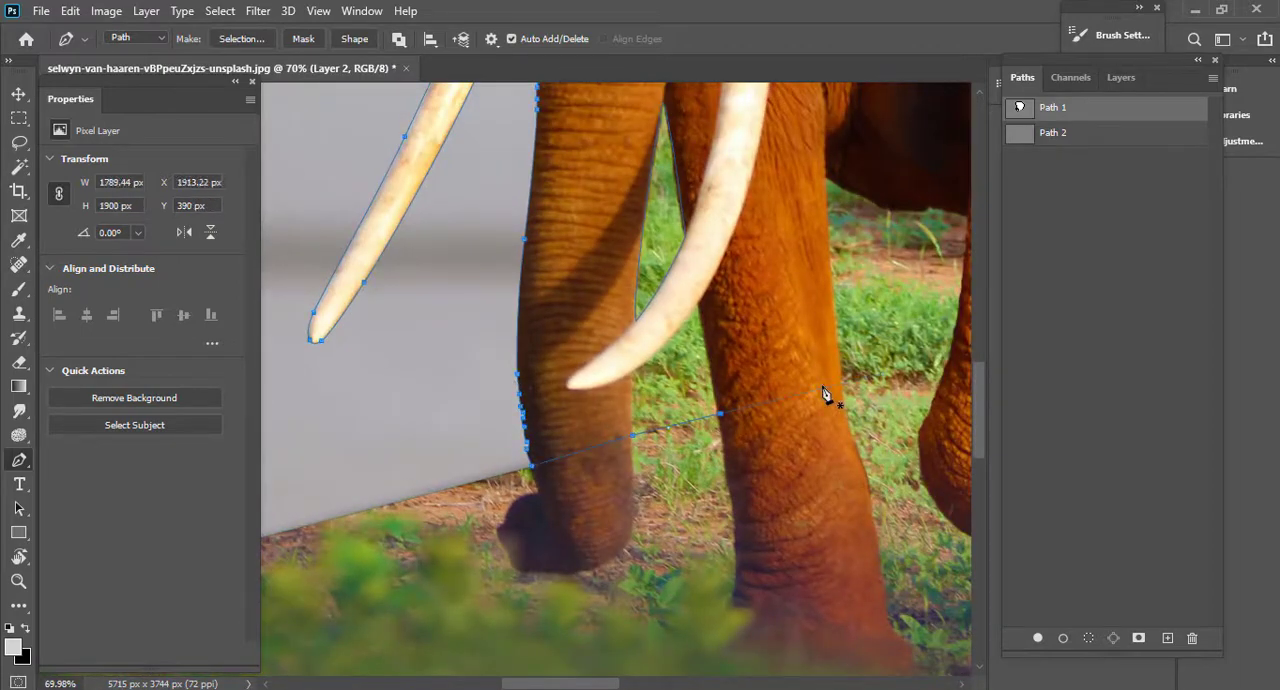
Copy the traced outline of the gap between trunk, tusk and leg into a new path, Path 3.
left_click(645, 330, "ctrl")
left_click(1167, 637)
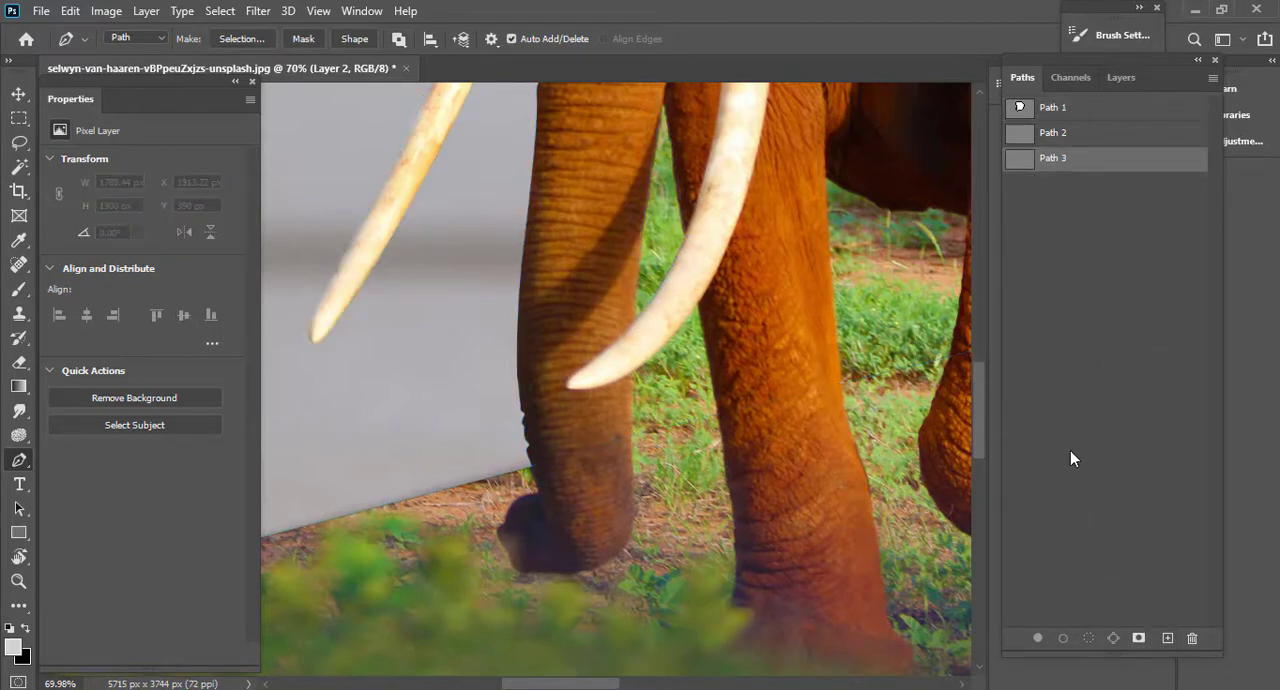
key("ctrl+v")
left_click_drag(691, 329, 640, 382)
mouse_move(660, 378)
left_mouse_down()
mouse_move(626, 391)
mouse_move(672, 392)
left_mouse_up()
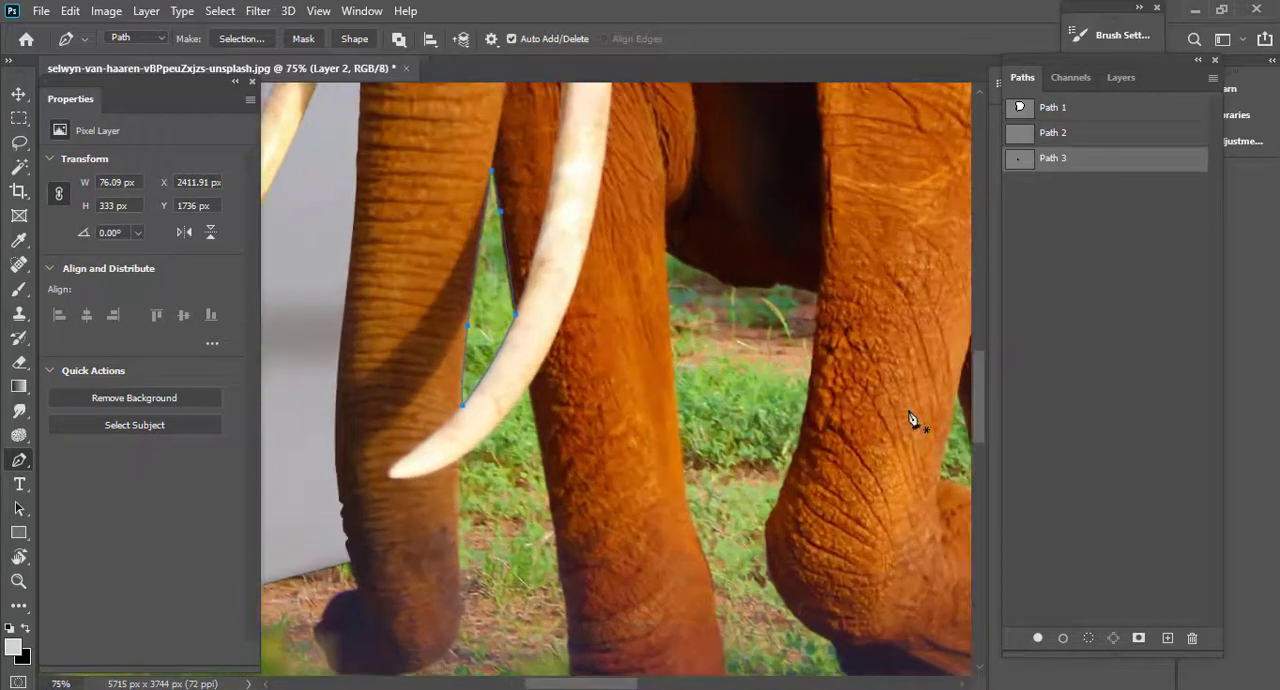
left_click_drag(725, 320, 680, 324)
Rearrange the workspace by closing Properties and floating Paths separately, so paths and layers show side by side.
left_click_drag(1021, 84, 390, 90)
left_click(251, 83)
left_click_drag(490, 86, 195, 87)
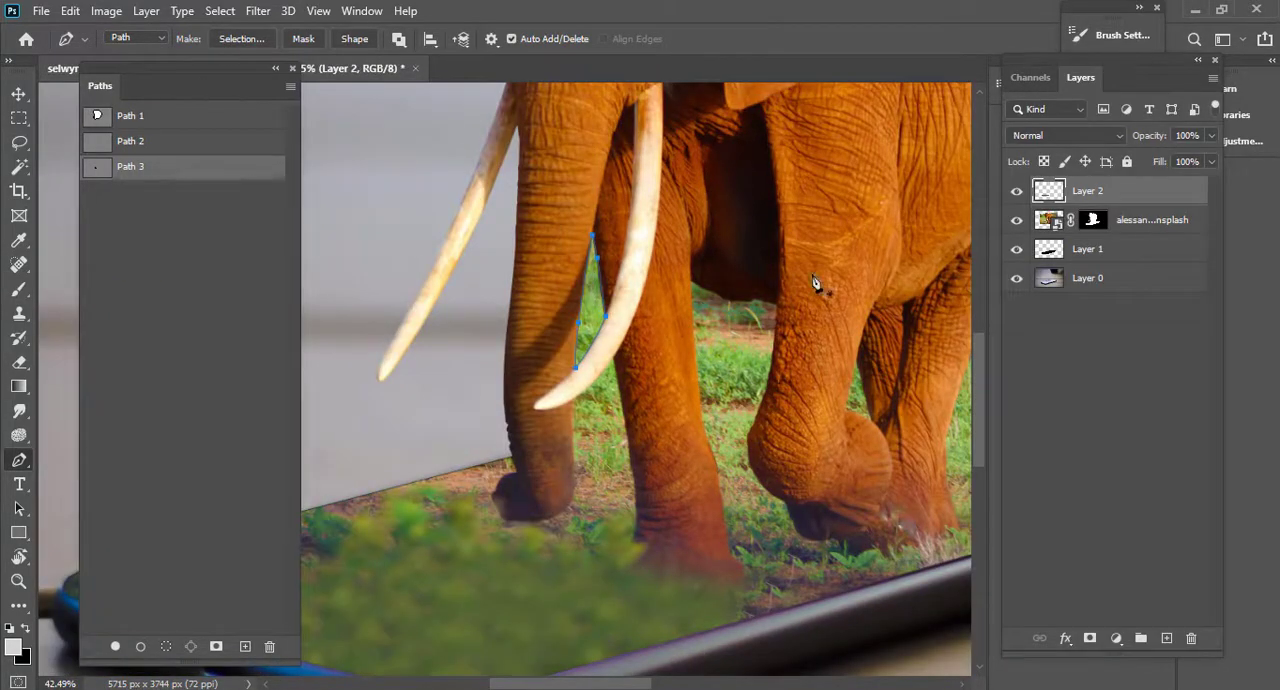
Lower the elephant layer's opacity to 61% to reveal the edge of the phone screen beneath it.
left_click(1122, 255)
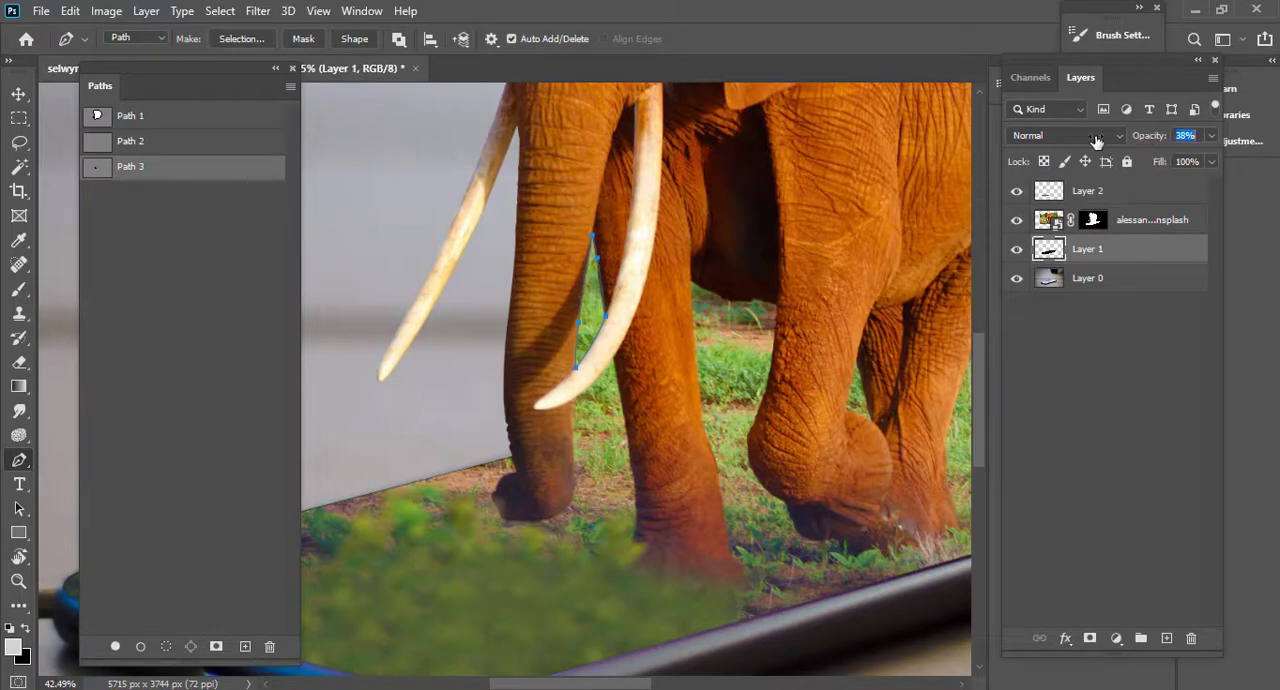
left_click(1042, 222)
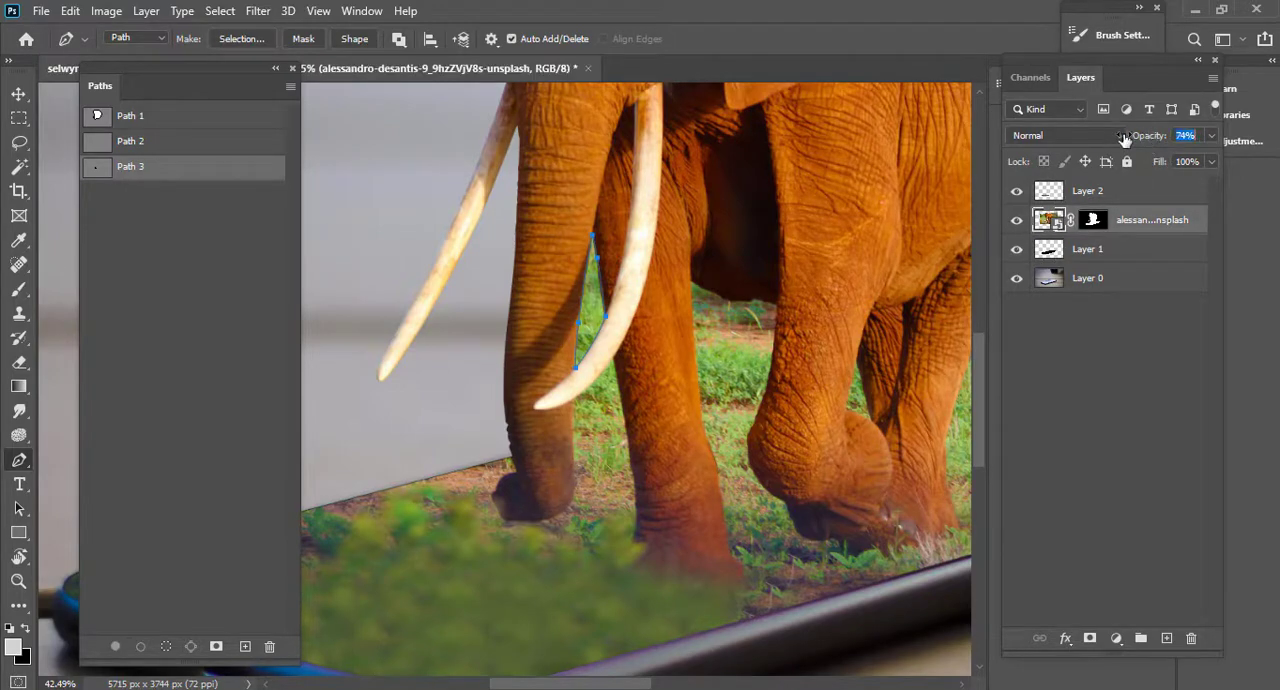
left_click_drag(1124, 138, 1111, 138)
Trace the grass area between the front legs in Path 3, following the screen edge and then the raised leg upward.
scroll(734, 400, "up", 8)
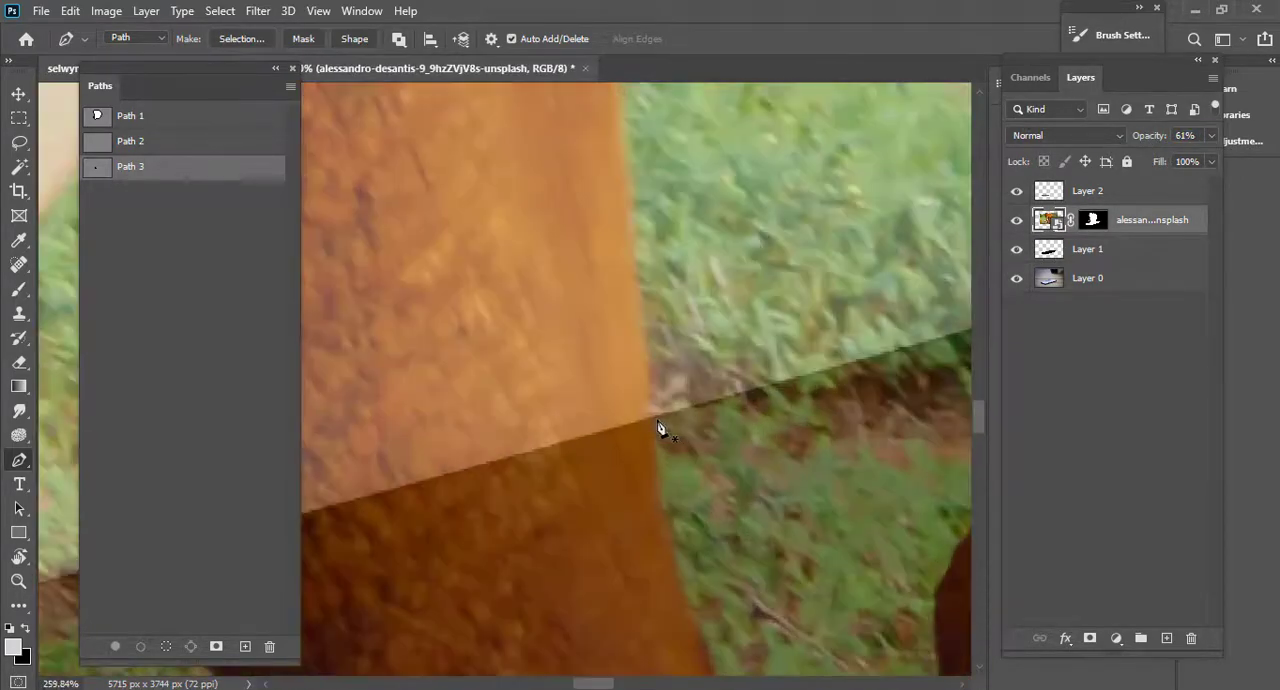
scroll(654, 420, "down", 5)
scroll(630, 403, "up", 5)
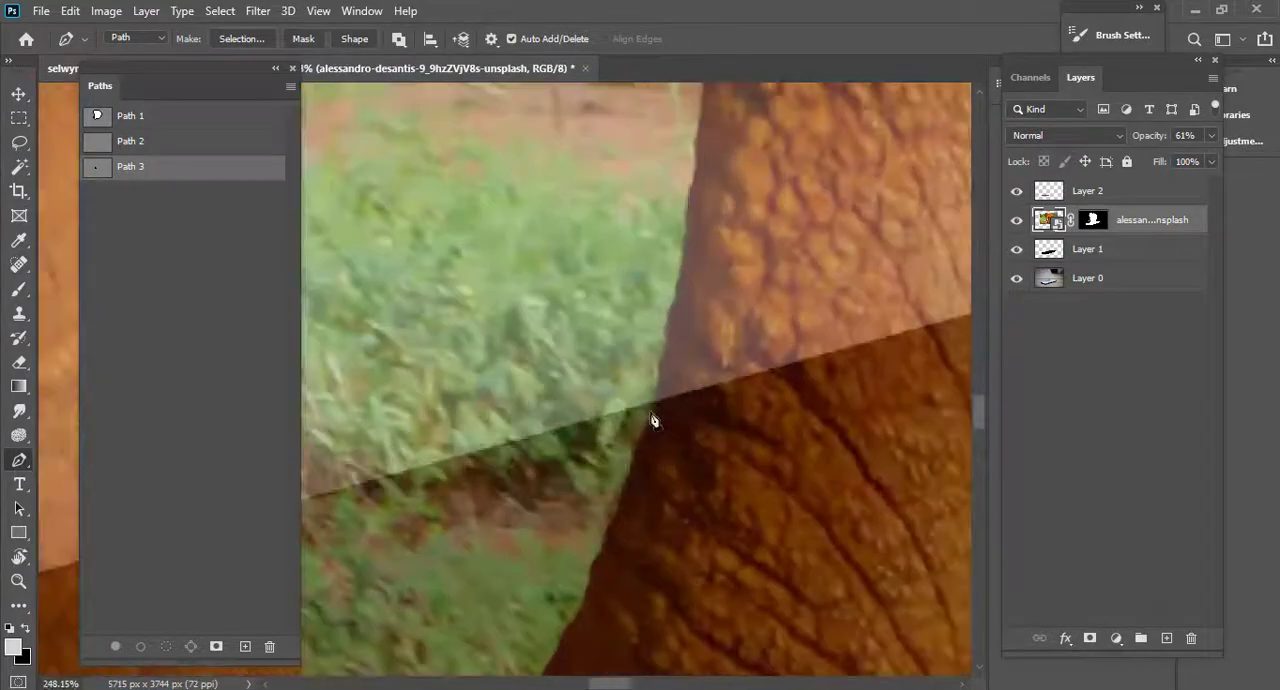
left_click(699, 204)
scroll(712, 320, "down", 2)
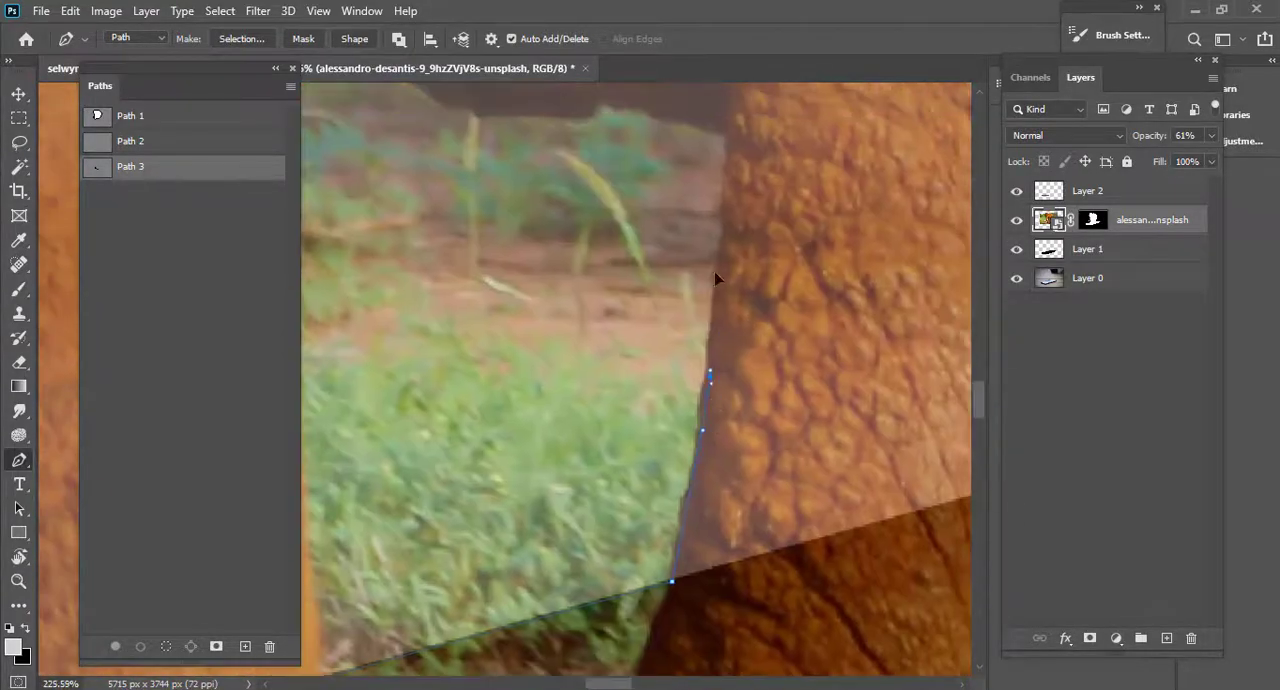
scroll(730, 305, "up", 3)
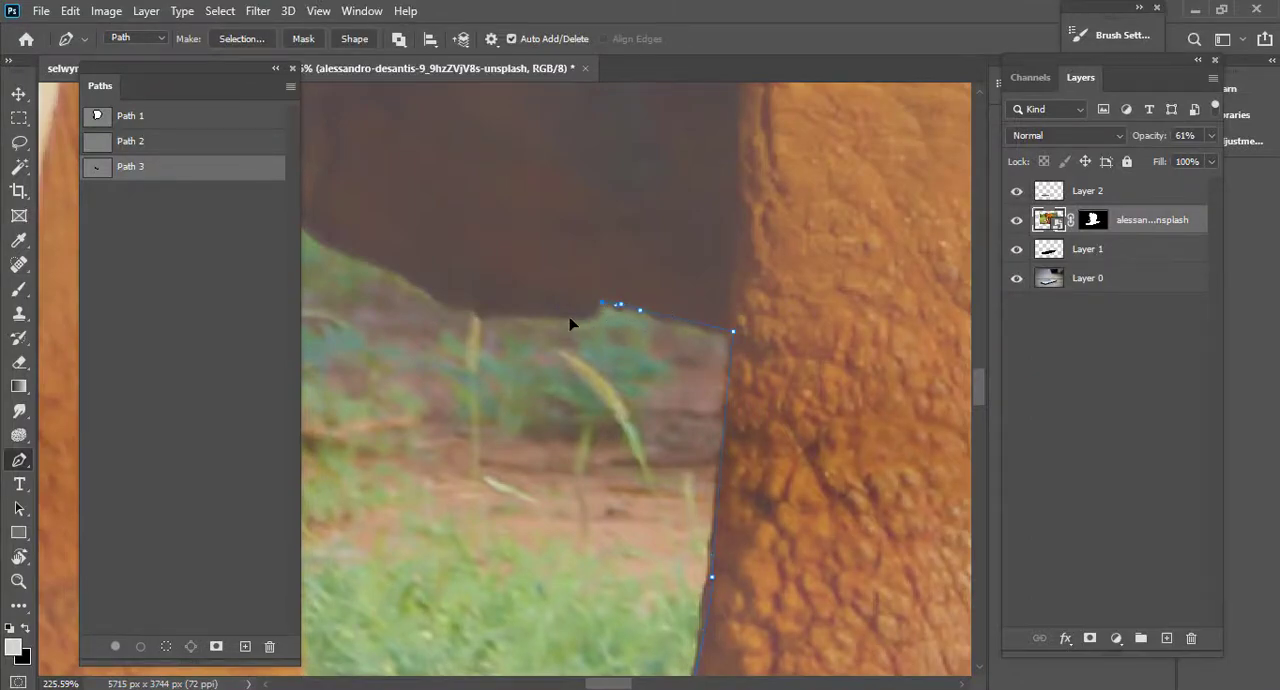
Continue the path along the lower edge of the elephant's belly toward the front leg.
left_click_drag(570, 318, 582, 316)
scroll(582, 322, "up", 5)
scroll(676, 330, "down", 4)
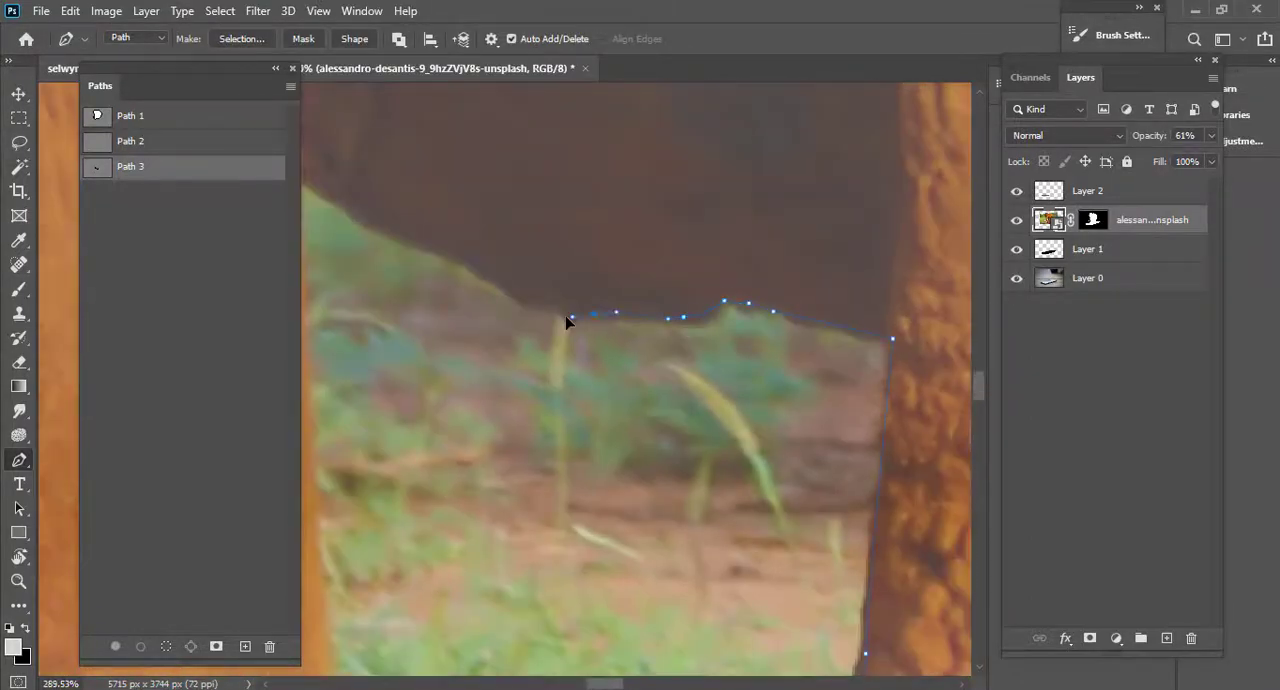
left_click_drag(507, 290, 497, 274)
Finish tracing the grass gap between the front legs, following the belly edge and the supporting leg's edge down to the phone screen's edge.
left_click_drag(313, 192, 659, 339)
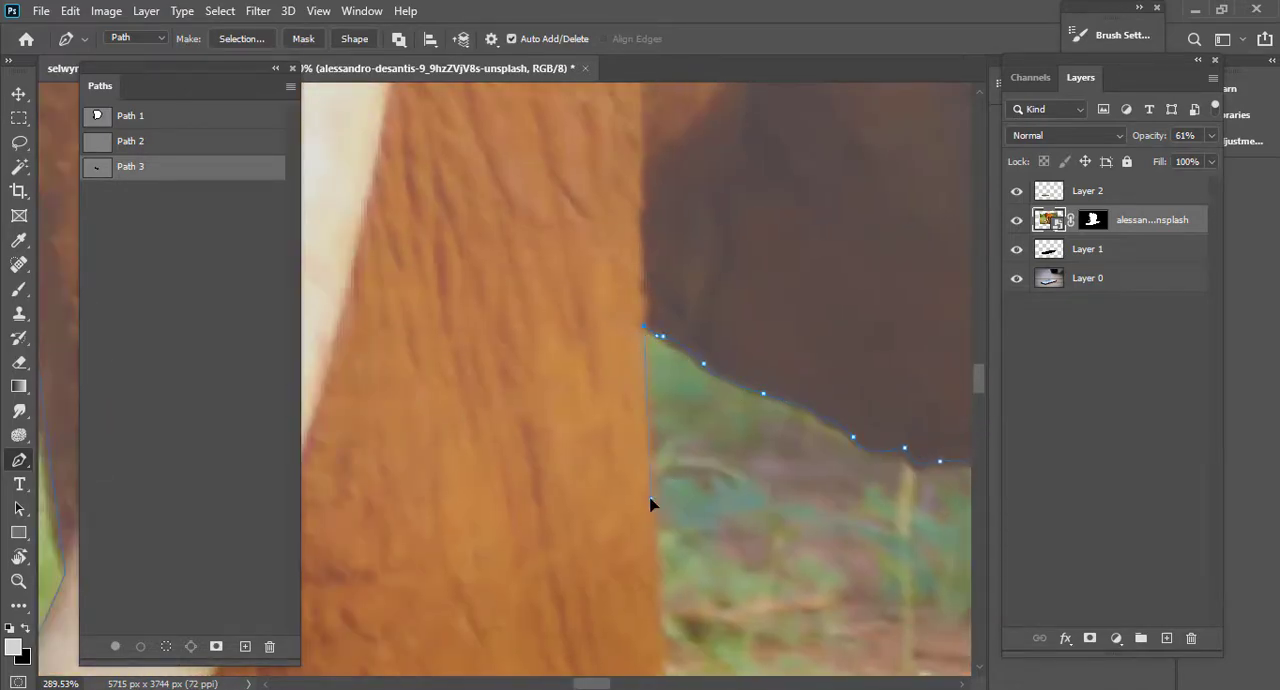
scroll(682, 517, "down", 5)
left_click_drag(660, 523, 690, 190)
scroll(700, 350, "up", 3)
left_click_drag(700, 322, 711, 415)
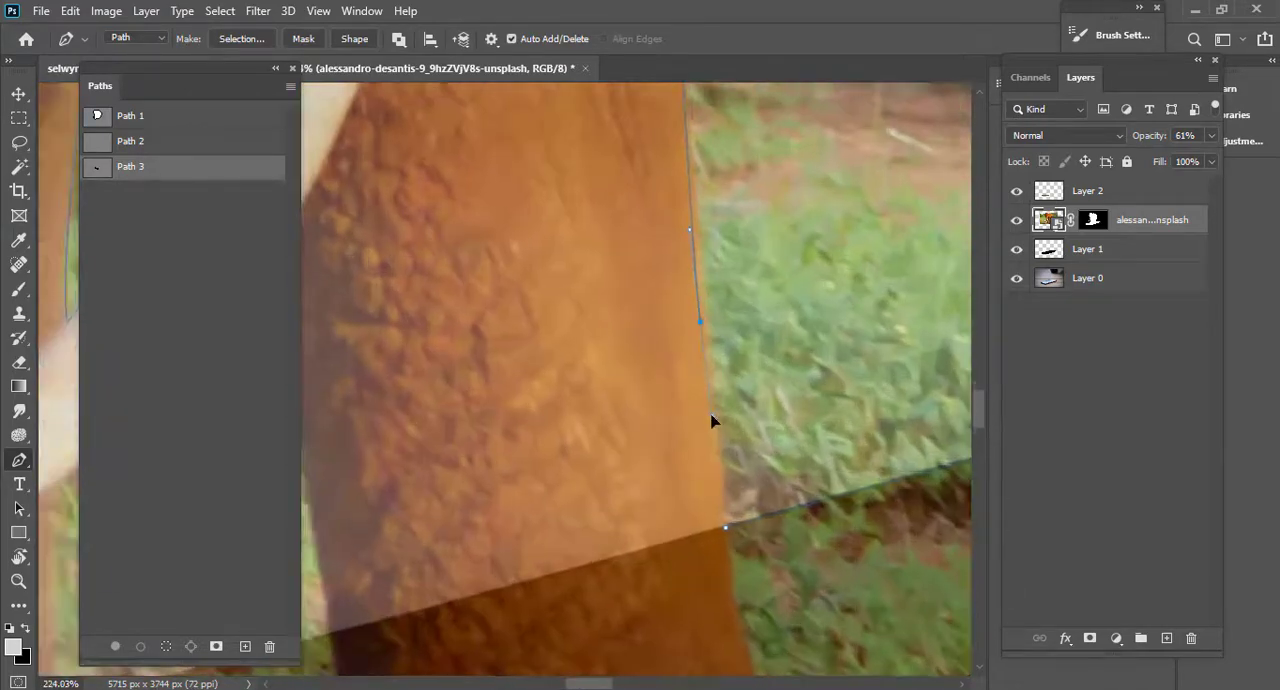
scroll(727, 540, "down", 5)
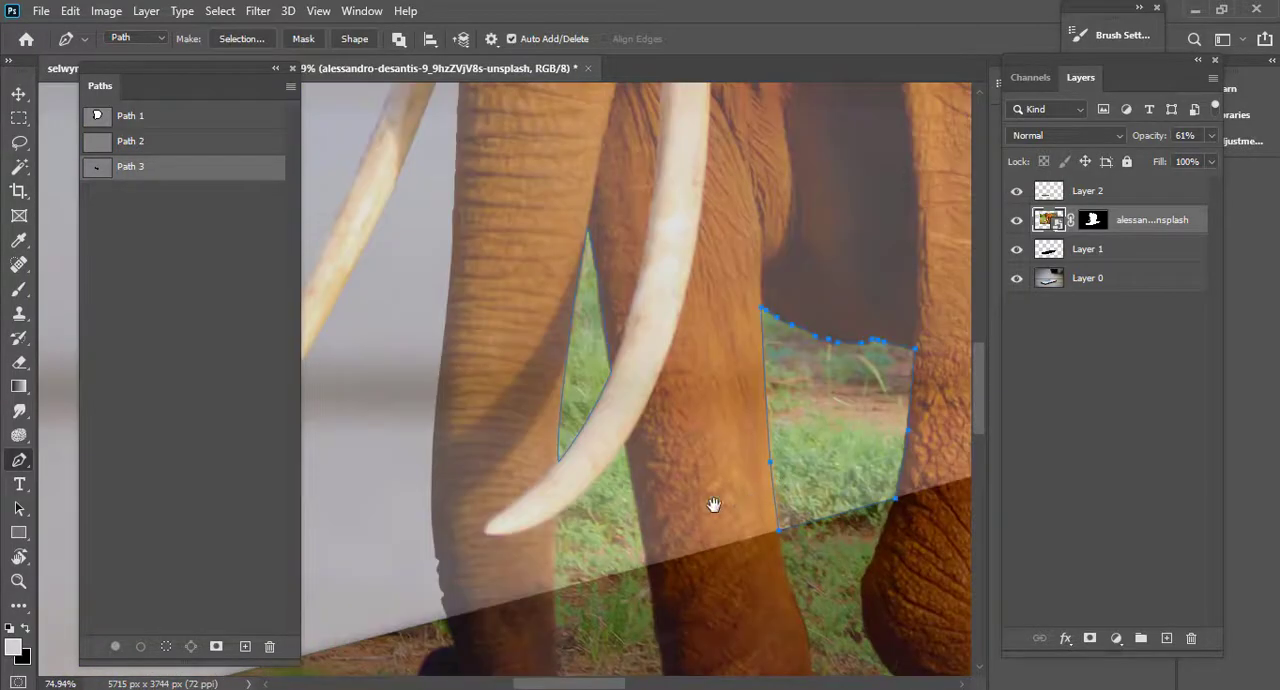
Trace the grass gap between trunk and front leg in Path 3, following the screen edge, the leg and the tusk's lower curve.
scroll(711, 506, "up", 5)
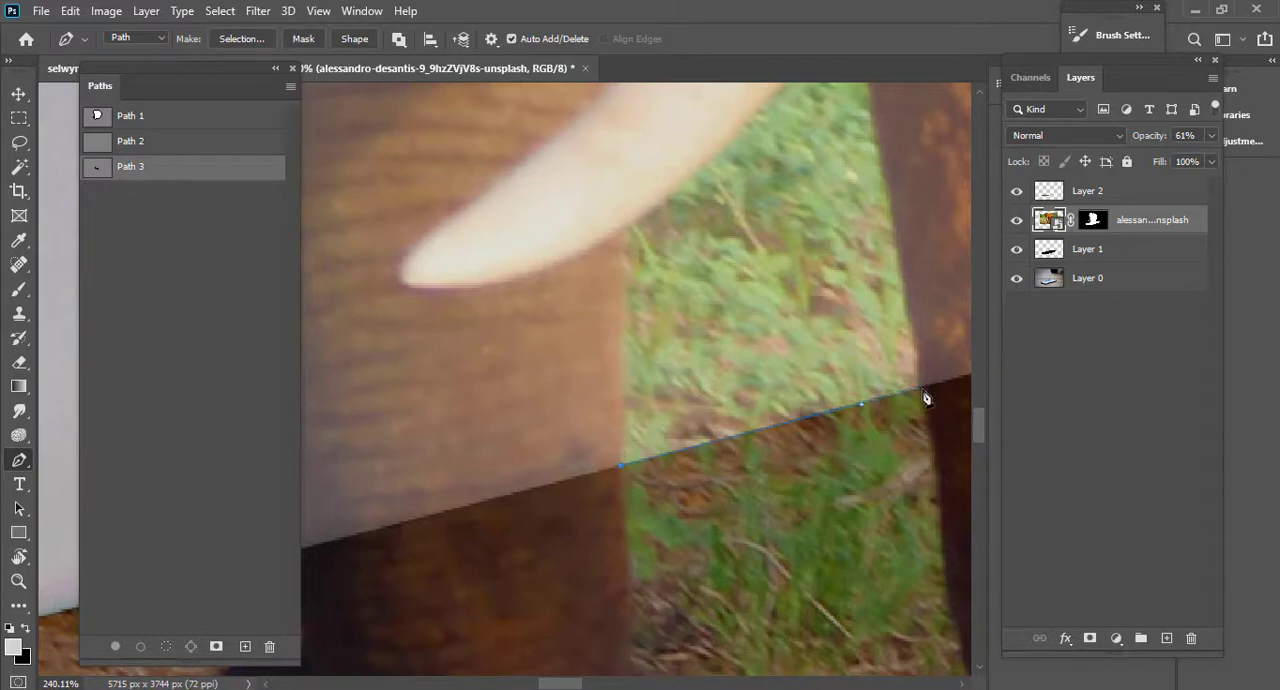
left_click_drag(904, 427, 897, 637)
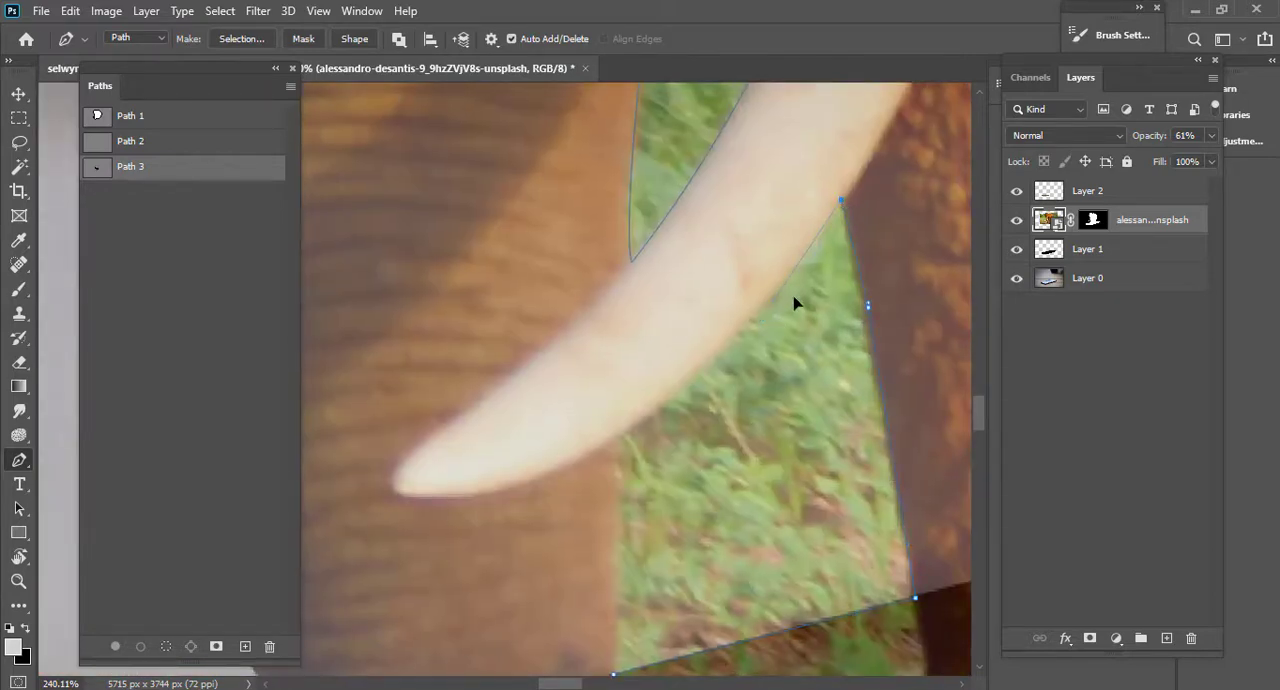
left_click_drag(807, 265, 802, 266)
scroll(760, 354, "down", 3)
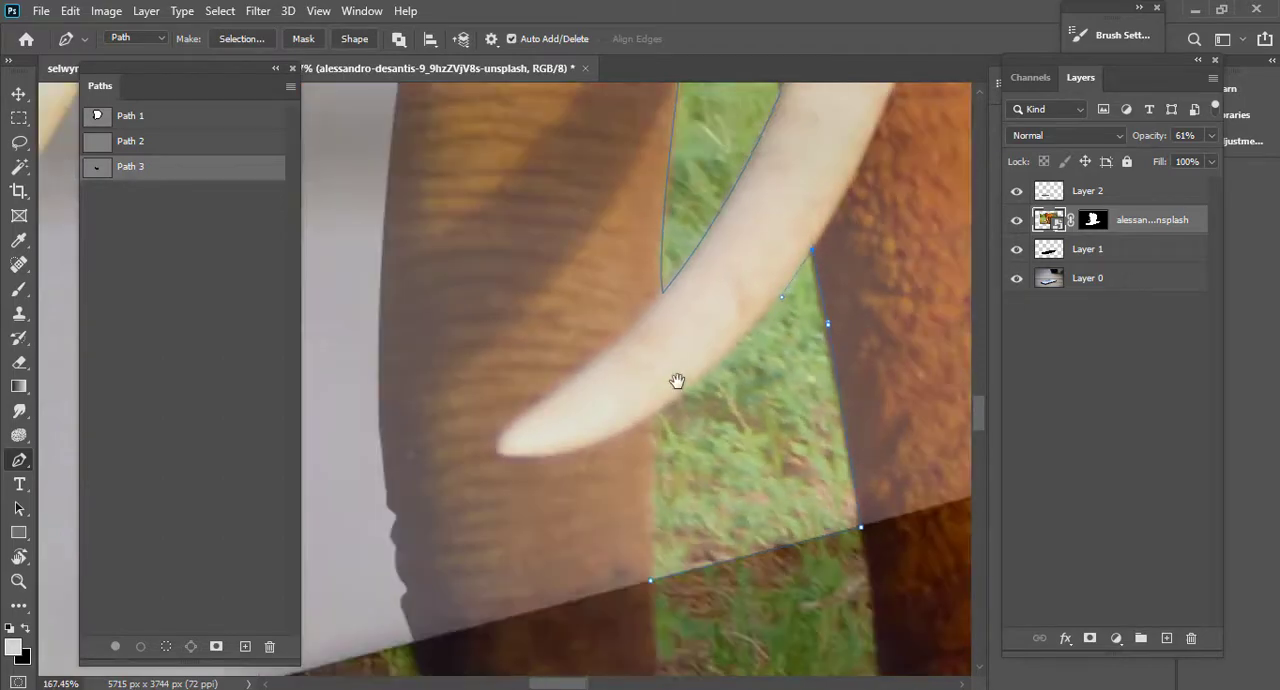
left_click_drag(677, 380, 745, 233)
scroll(745, 233, "up", 3)
left_click_drag(714, 276, 688, 430)
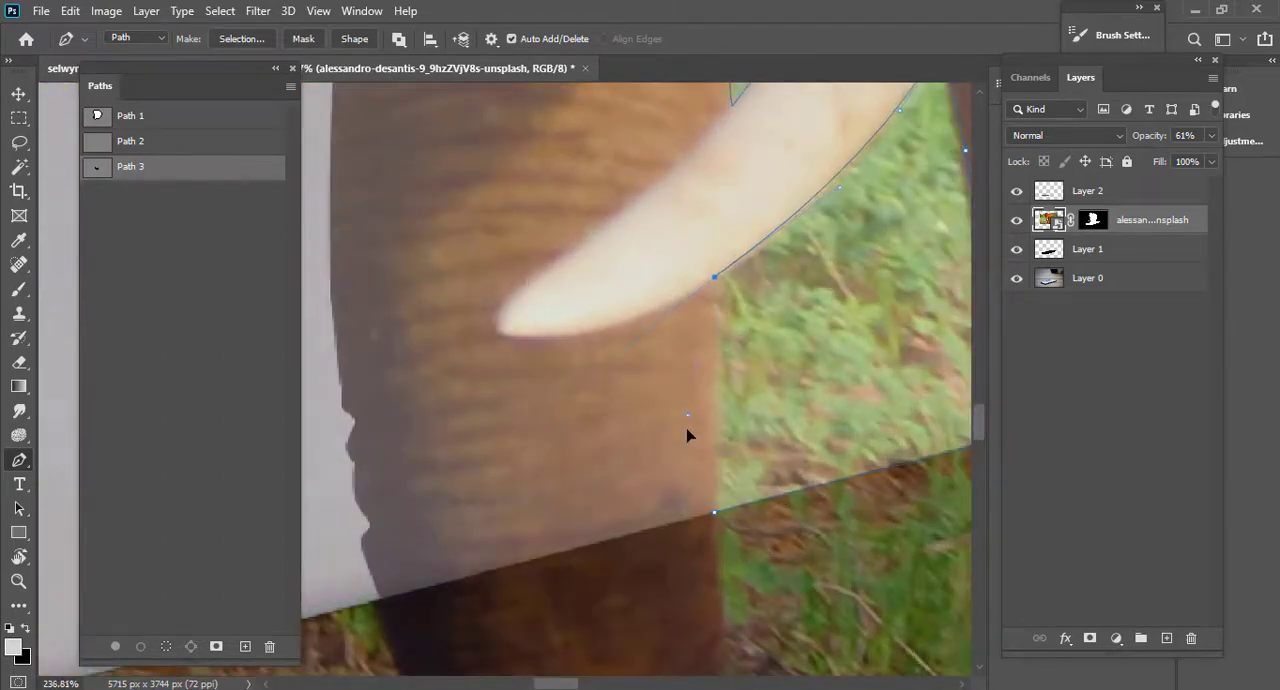
Trace the tiny grass gap between the raised front leg and the hind leg, just above the phone screen's edge.
left_click_drag(790, 420, 768, 420)
left_click_drag(768, 420, 652, 414)
left_click_drag(652, 414, 475, 455)
mouse_move(829, 421)
left_mouse_down()
mouse_move(810, 422)
mouse_move(851, 392)
mouse_move(826, 398)
left_mouse_up()
left_click_drag(830, 400, 753, 400)
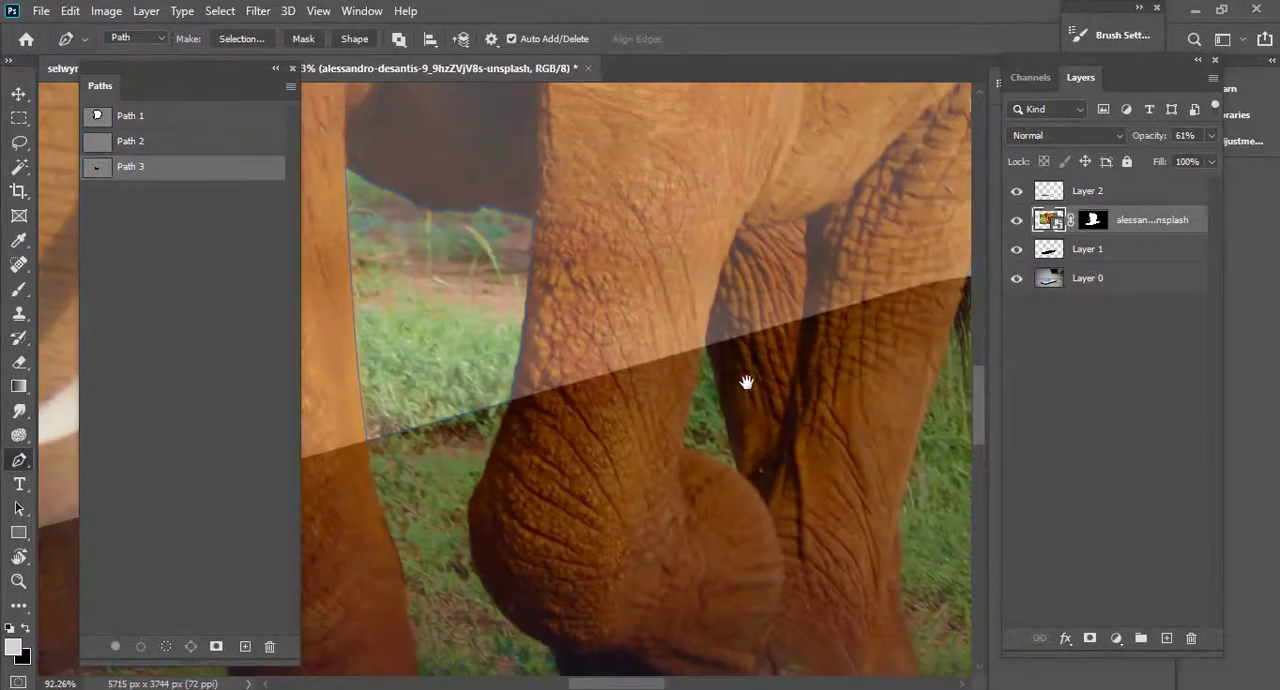
scroll(715, 409, "up", 6)
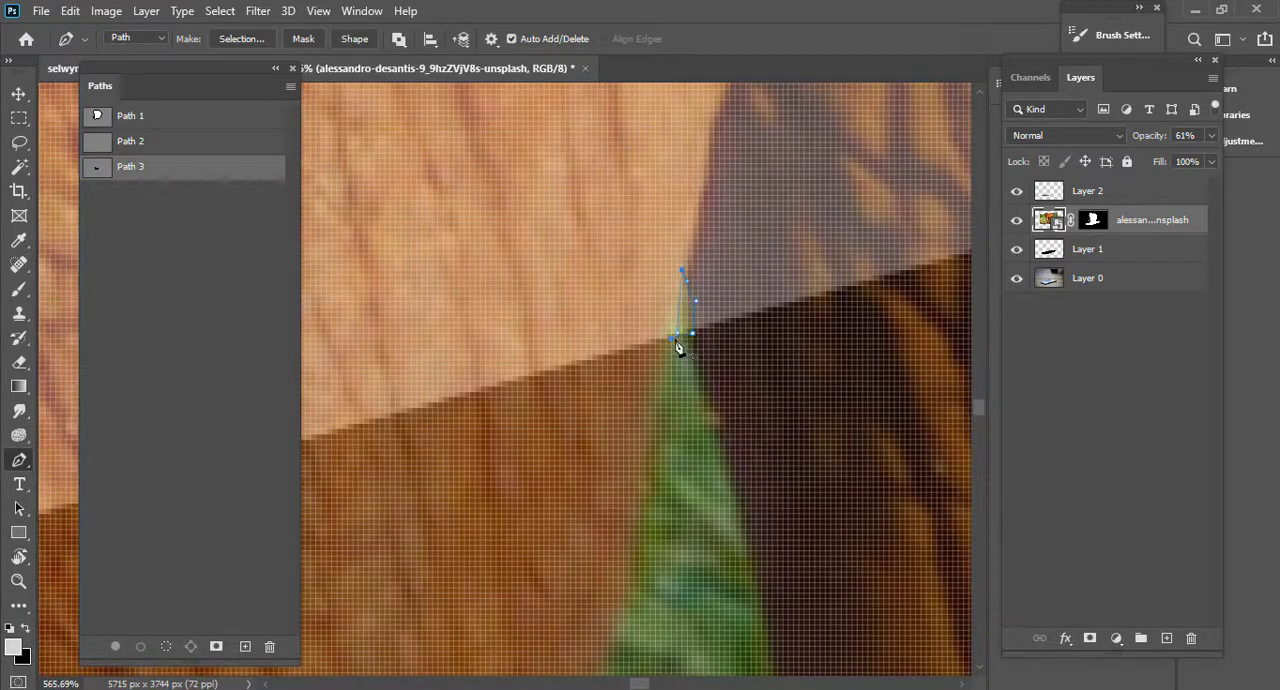
Hide the traced grass gaps on the elephant layer's mask using Path 3 as a selection, and set the layer's opacity to 100%.
left_click_drag(726, 357, 590, 351)
key("ctrl+Return")
scroll(487, 389, "down", 3)
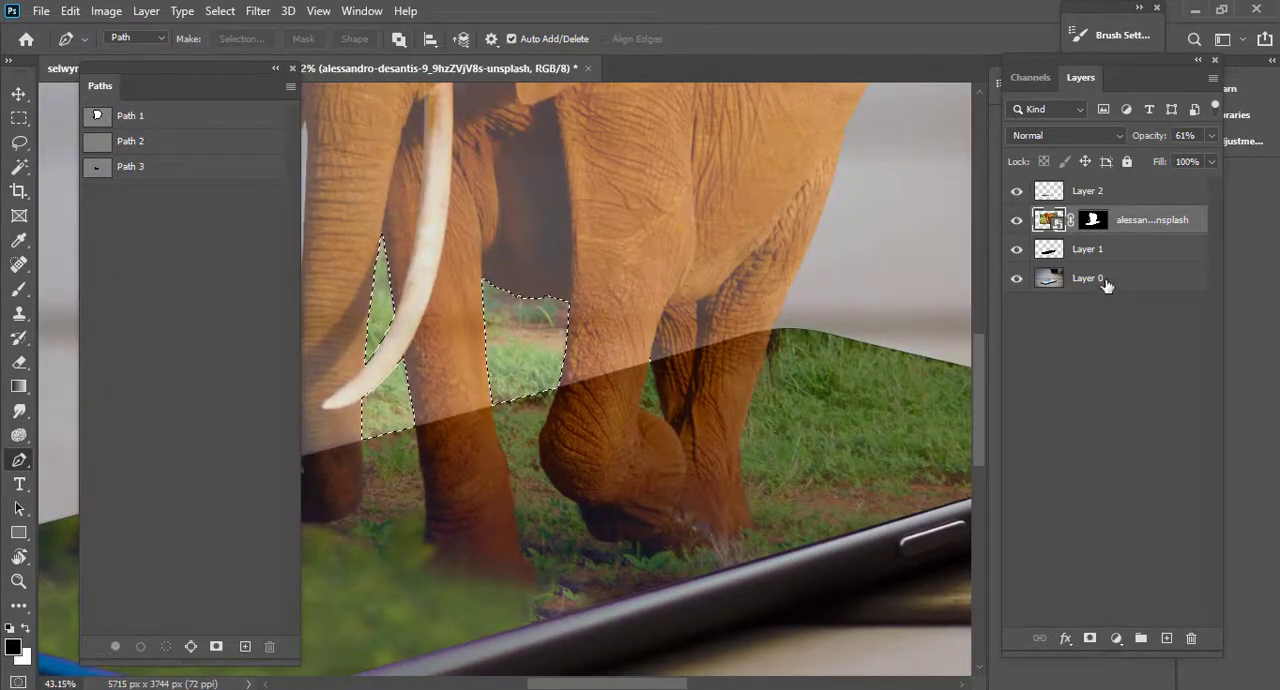
left_click(1093, 220)
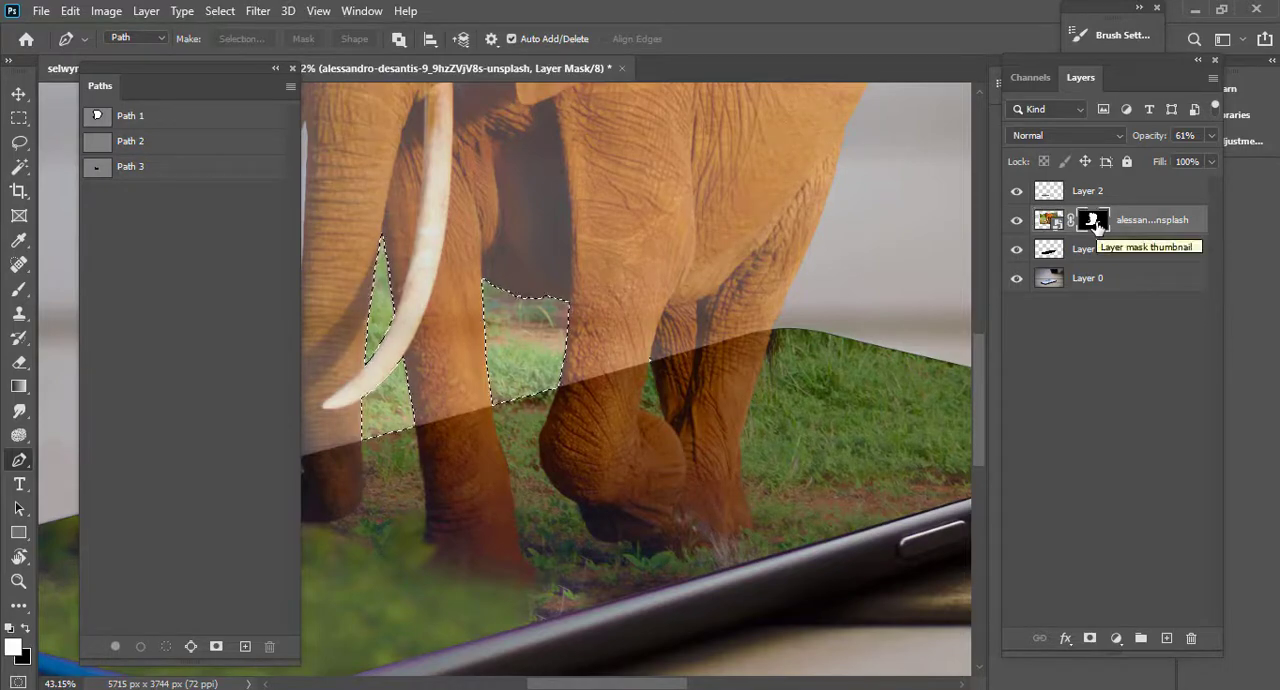
scroll(577, 380, "up", 1)
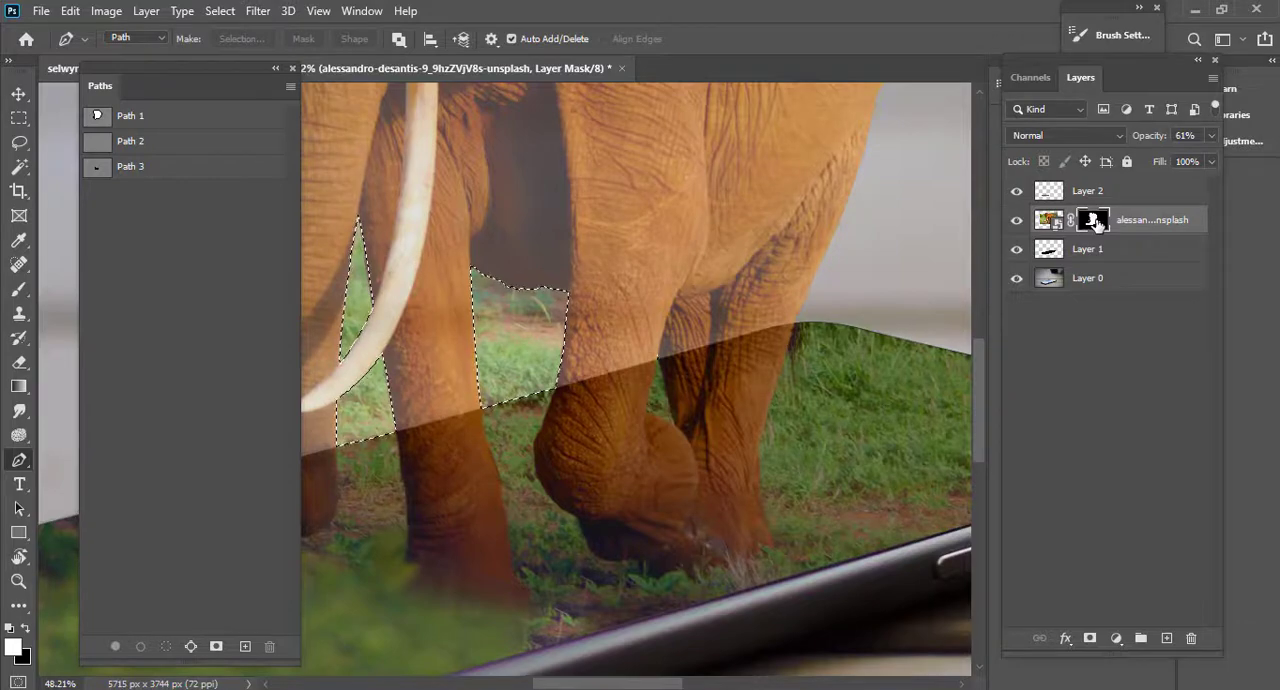
scroll(474, 355, "down", 2)
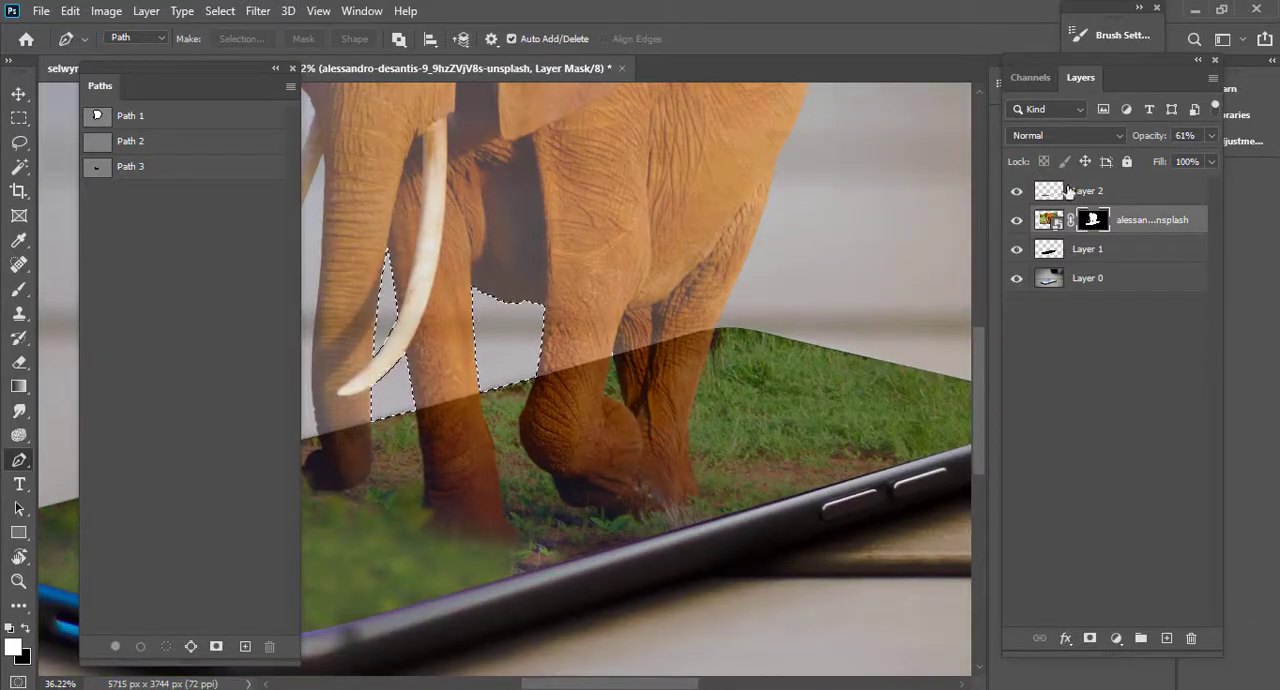
left_click_drag(1150, 135, 1195, 135)
Load Layer 1's outline as a selection and feather it.
scroll(569, 346, "up", 5)
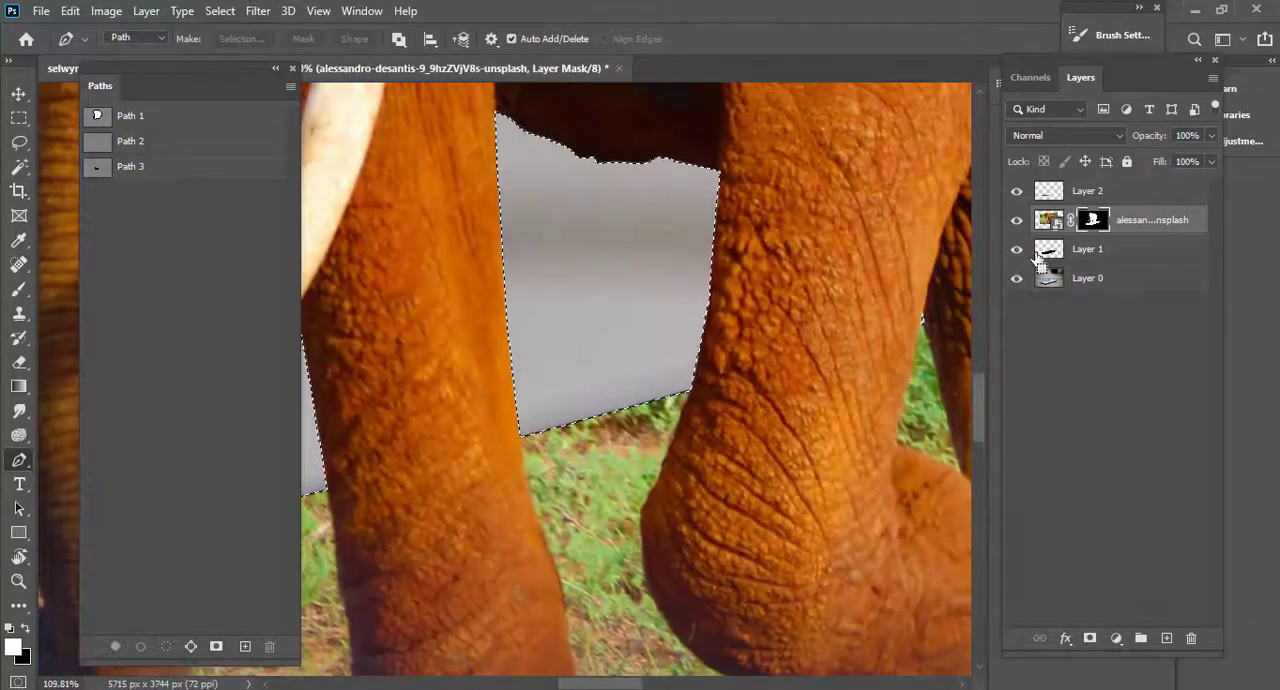
left_click(1045, 252, "ctrl")
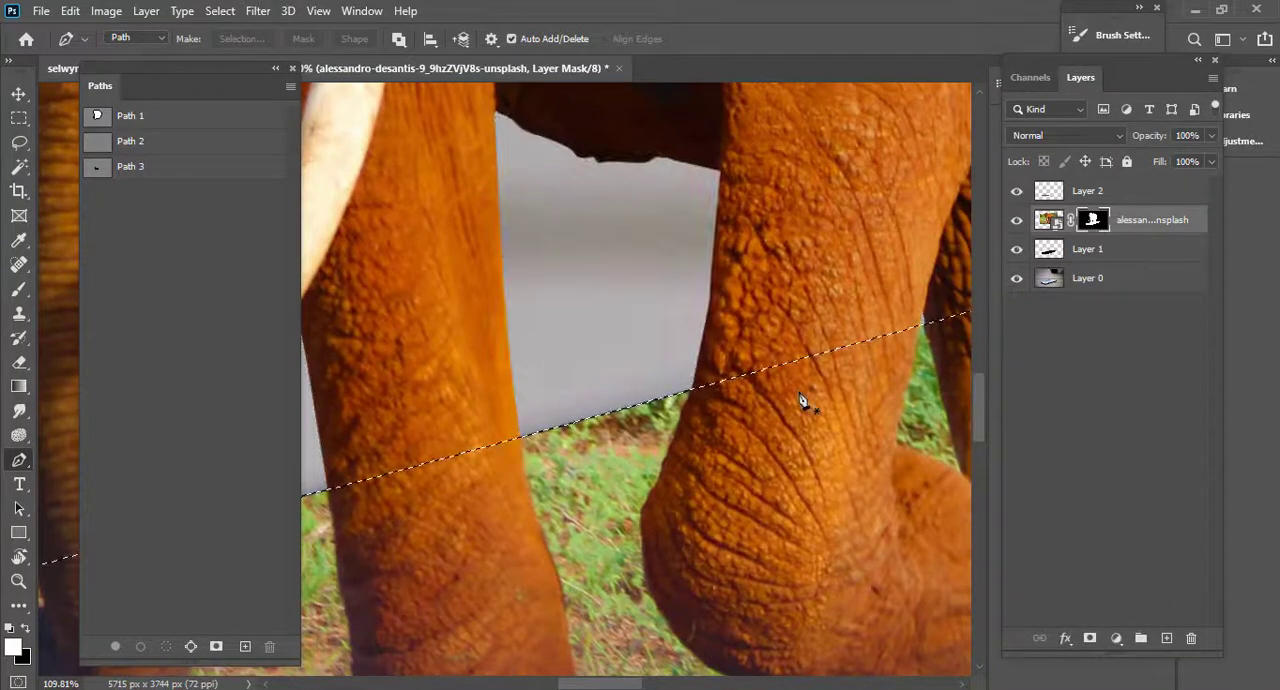
key("shift+F6")
key("Return")
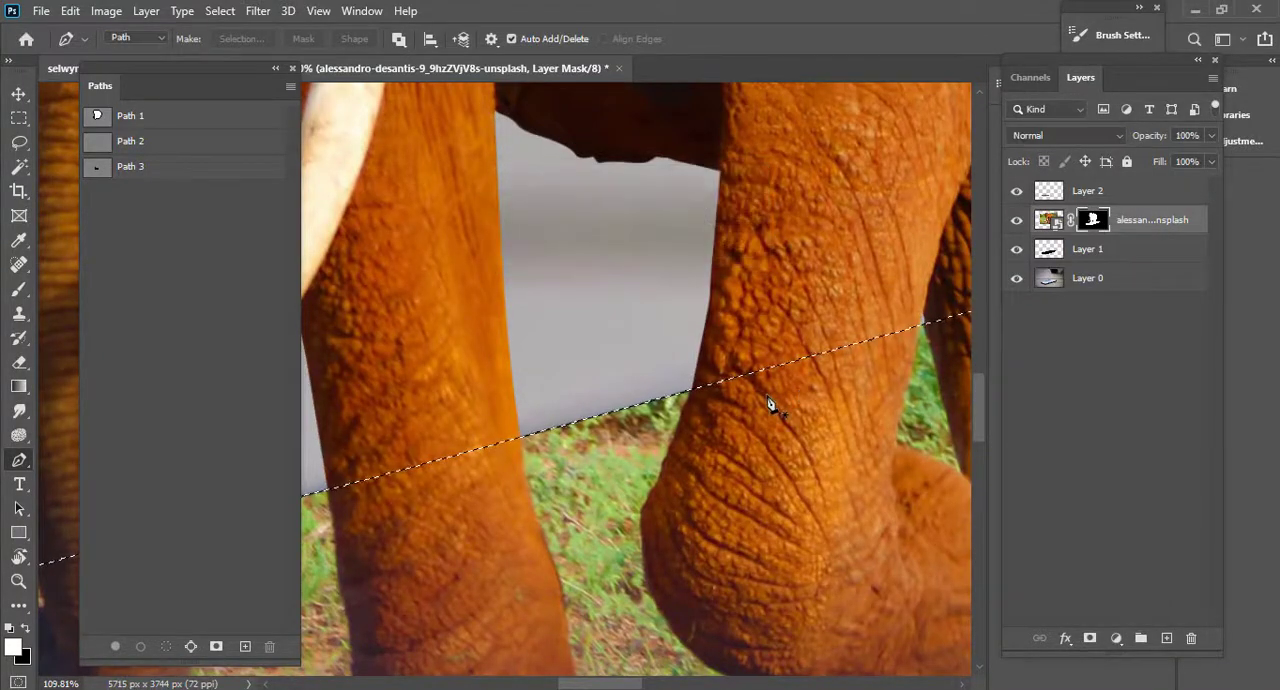
Paint white on the elephant's mask with an 84 px brush along the screen's far edge between the trunk and legs, inside the selection.
key("b")
key("bracketleft")
key("bracketleft")
key("bracketleft")
key("bracketleft")
key("bracketleft")
key("bracketleft")
key("bracketleft")
key("bracketleft")
key("bracketleft")
key("bracketleft")
key("bracketleft")
key("bracketleft")
key("bracketleft")
key("bracketleft")
key("bracketleft")
key("bracketleft")
key("bracketleft")
key("bracketleft")
key("bracketleft")
key("bracketleft")
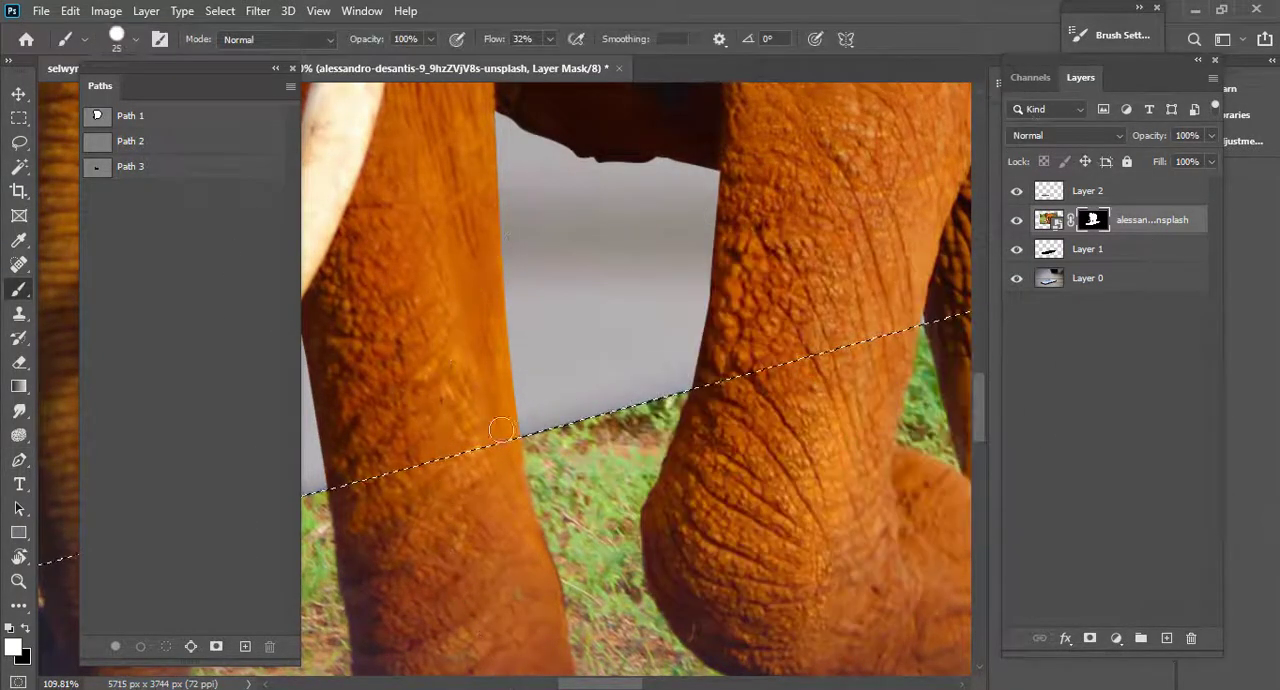
scroll(672, 389, "up", 2)
key("bracketright")
key("bracketright")
key("bracketright")
key("bracketright")
key("bracketright")
key("bracketright")
key("bracketright")
key("bracketright")
mouse_move(491, 457)
left_mouse_down()
mouse_move(827, 347)
mouse_move(514, 368)
mouse_move(817, 285)
left_mouse_up()
scroll(810, 282, "up", 5)
scroll(566, 292, "down", 6)
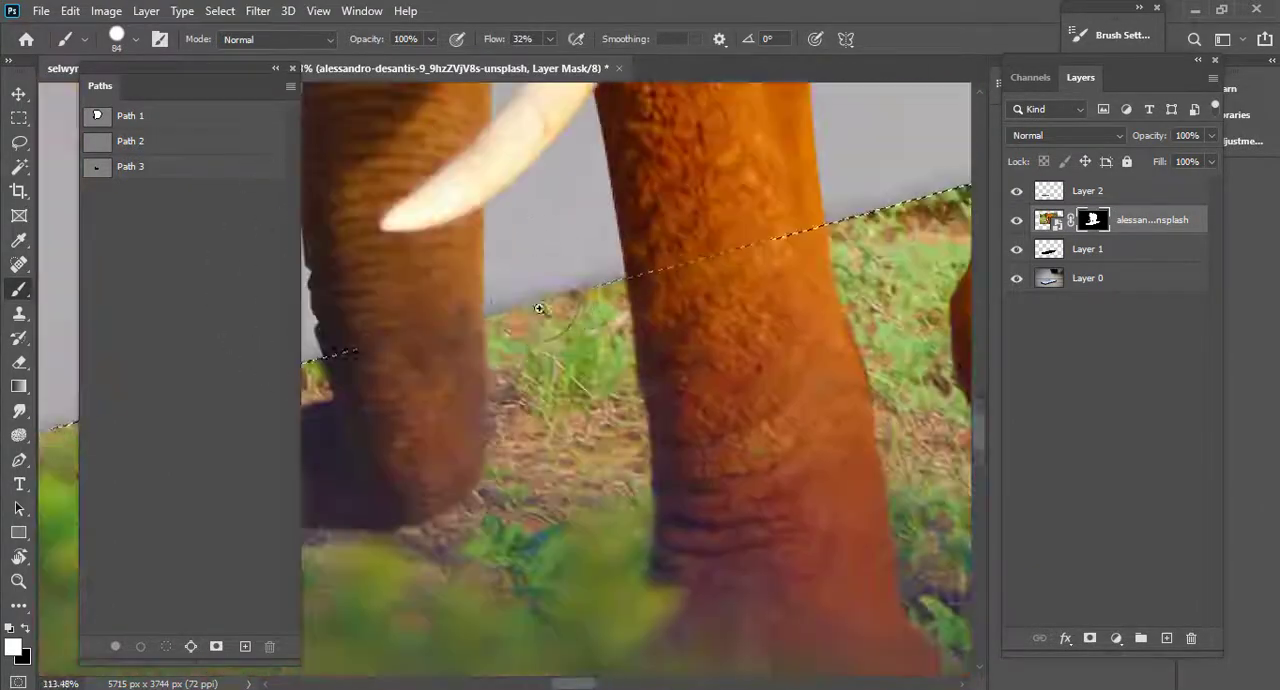
left_click_drag(372, 324, 826, 192)
left_click_drag(776, 232, 322, 351)
left_click_drag(603, 317, 463, 315)
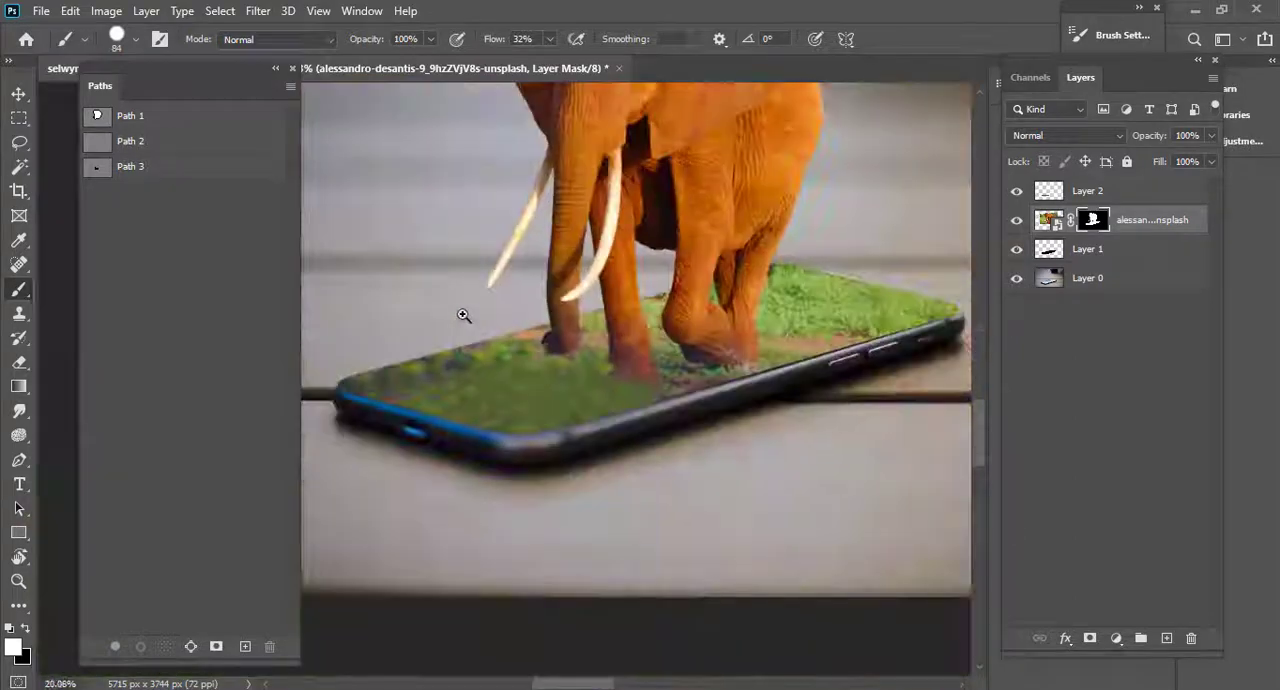
Dock the floating Paths panel back alongside Channels and Layers, and switch to the Move tool.
mouse_move(825, 296)
left_mouse_down()
mouse_move(903, 283)
mouse_move(671, 300)
left_mouse_up()
left_click_drag(819, 339, 652, 359)
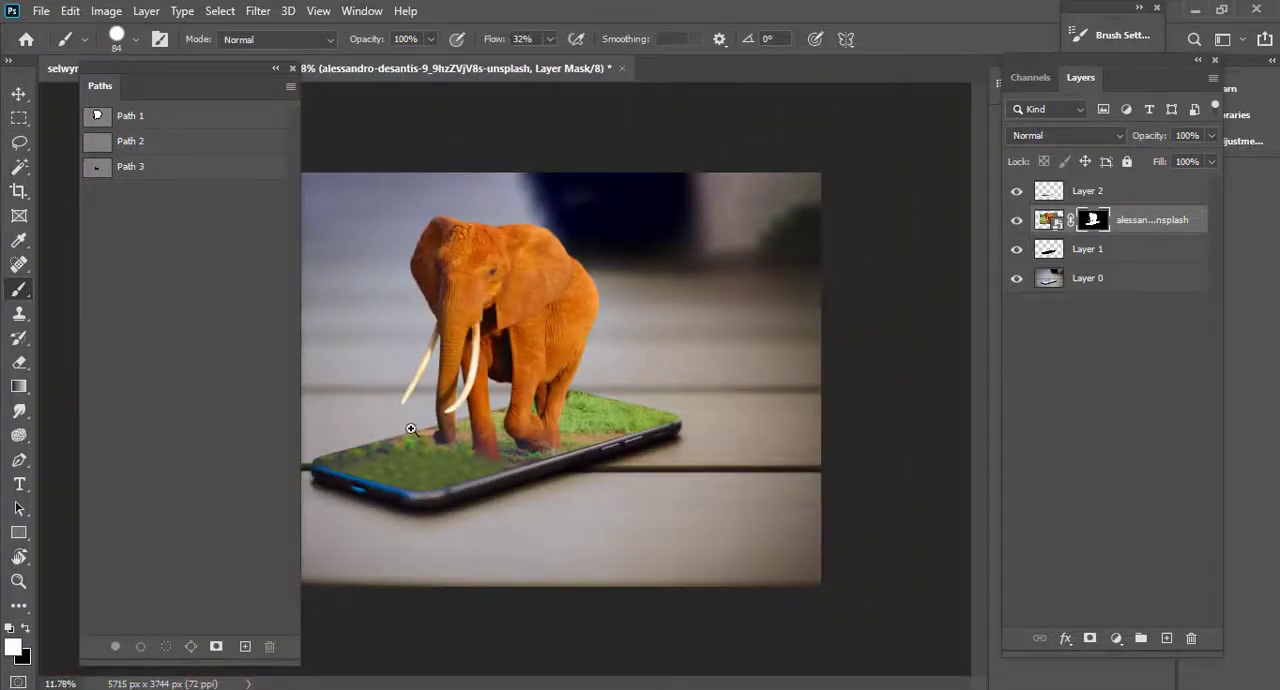
left_click_drag(410, 428, 651, 465)
left_click_drag(733, 437, 733, 431)
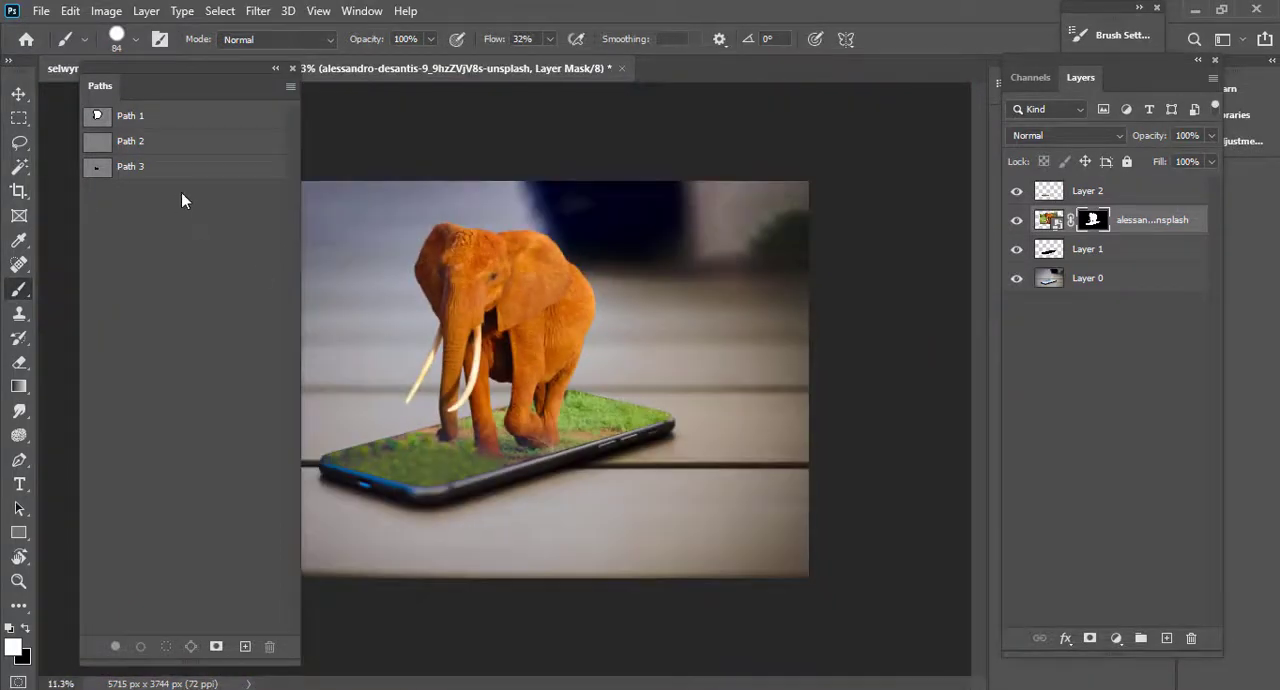
left_click_drag(207, 84, 1123, 78)
left_click_drag(486, 349, 512, 347)
left_click(18, 99)
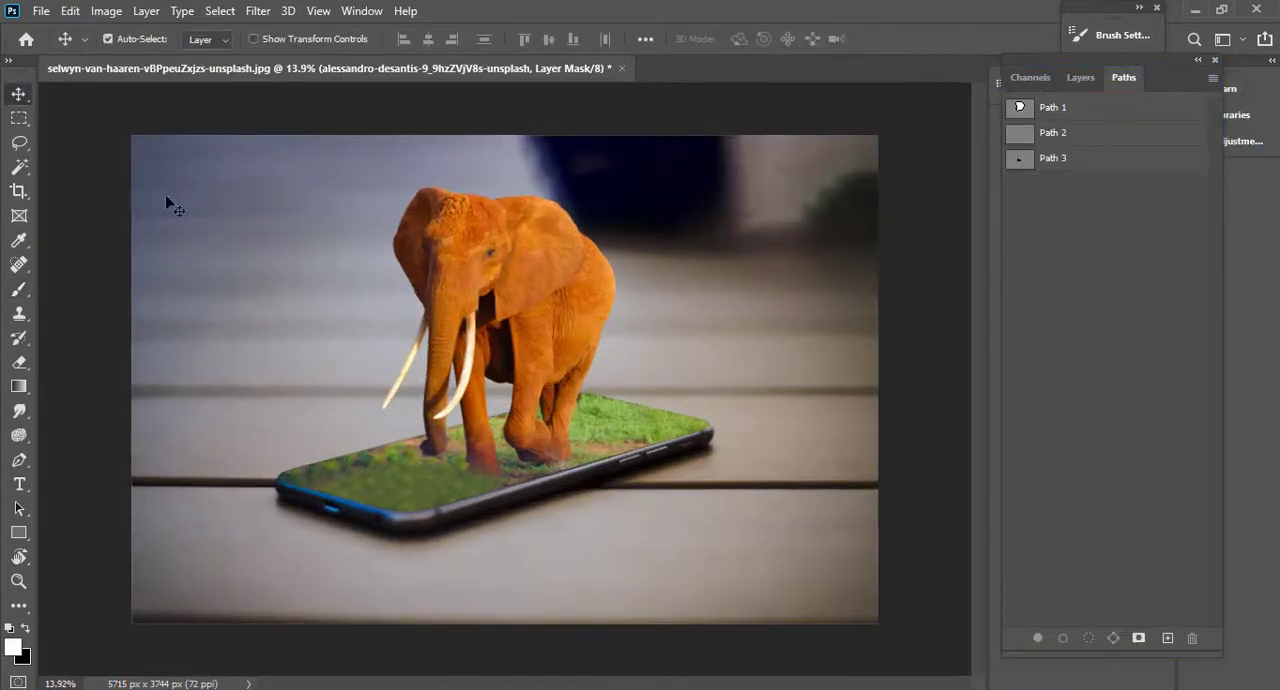
scroll(485, 272, "up", 5)
scroll(506, 266, "down", 5)
left_click(1030, 79)
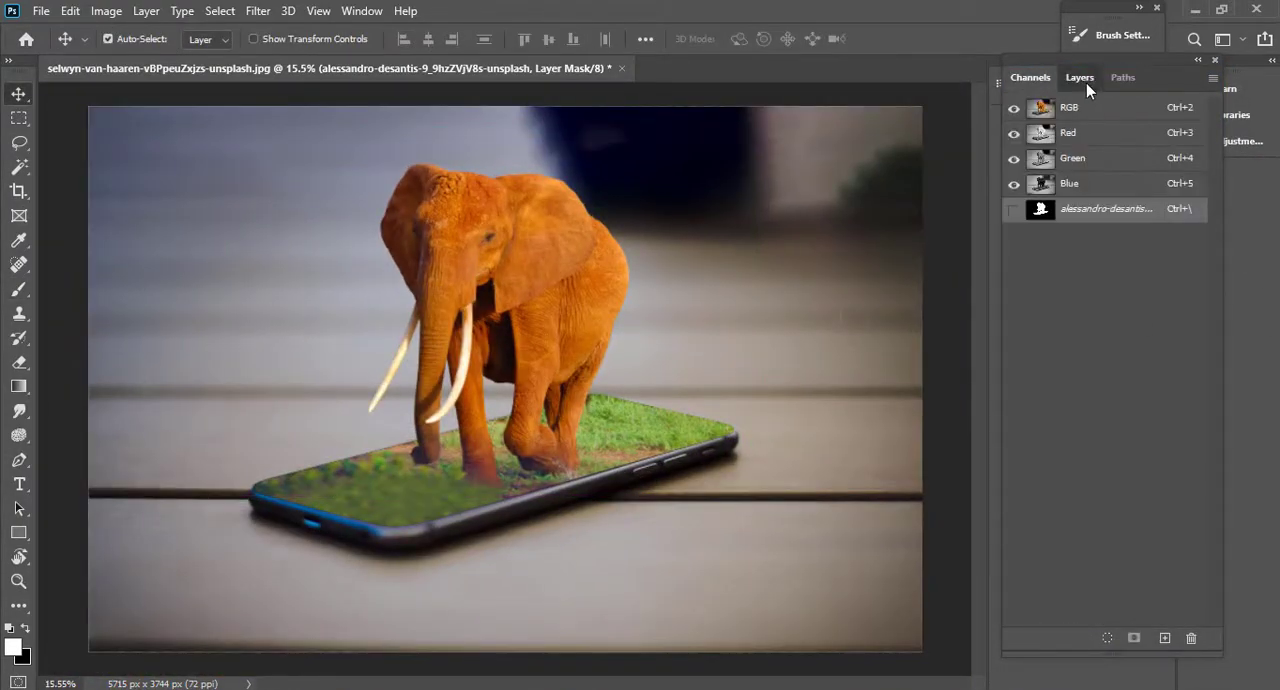
Merge all visible layers into one, with Layer 2 as the active layer.
left_click(1082, 80)
left_click(1143, 194)
key("ctrl+shift+e")
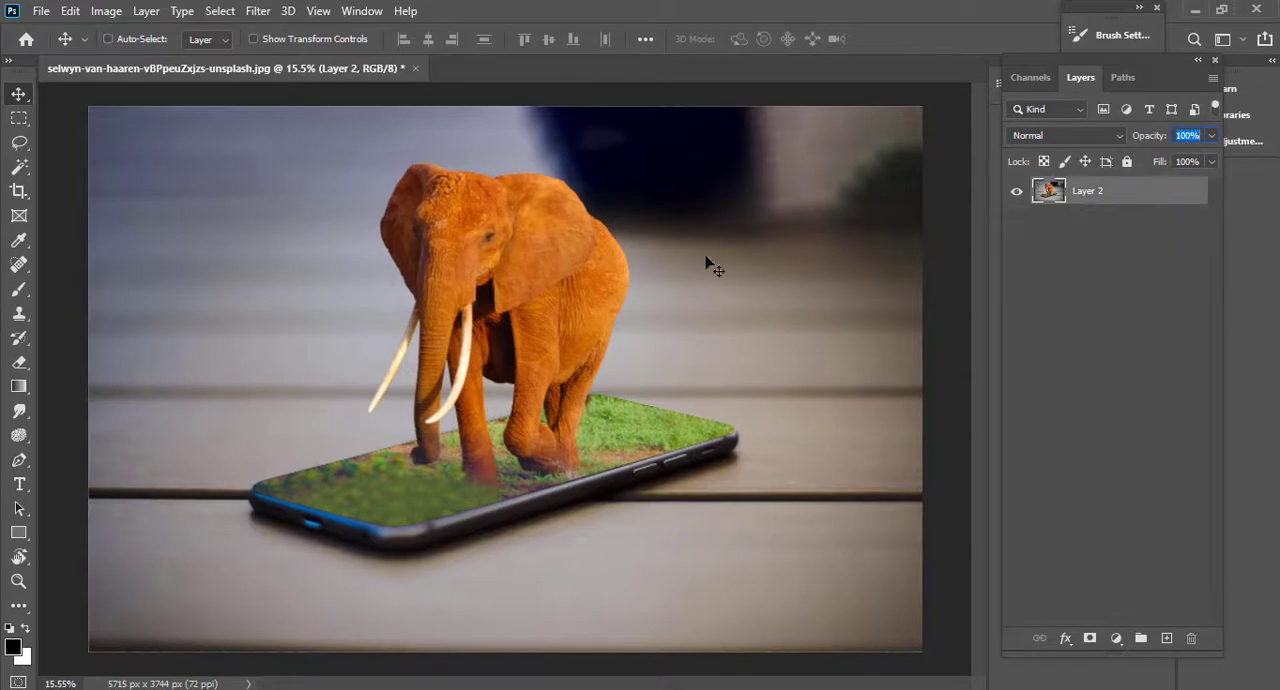
Open the Camera Raw Filter on the merged layer and set Temperature to -21 and Tint to +6.
left_click(257, 10)
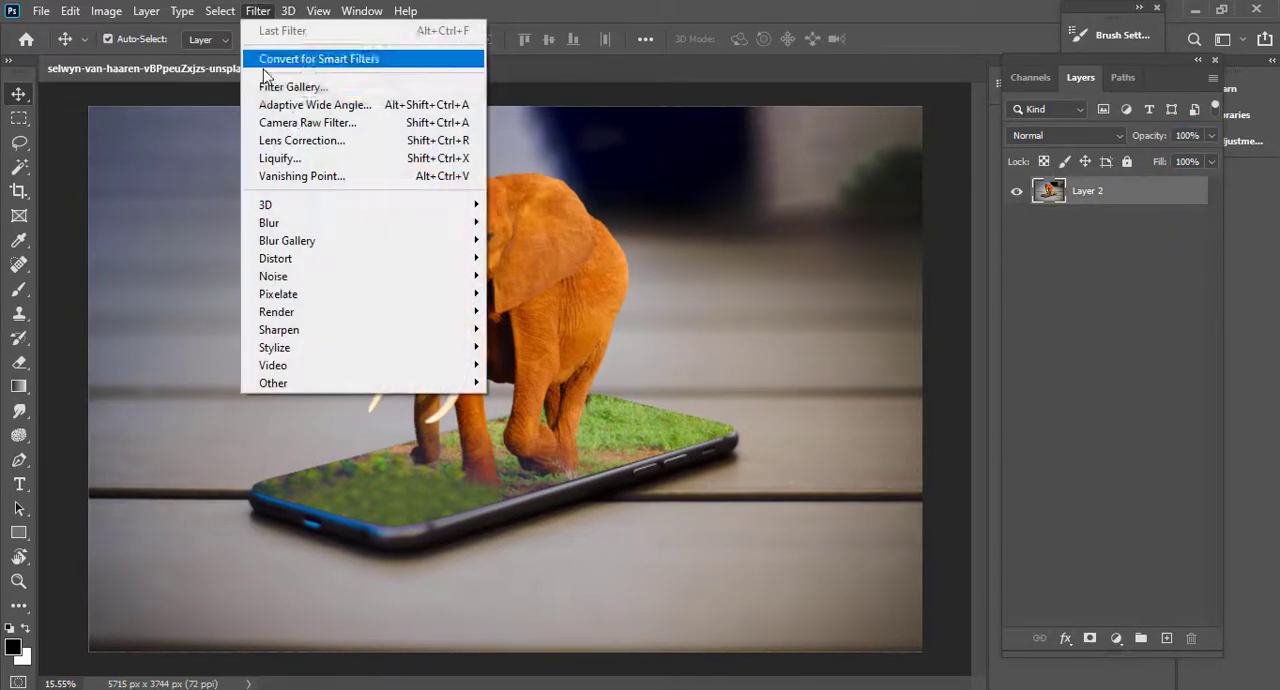
left_click(295, 124)
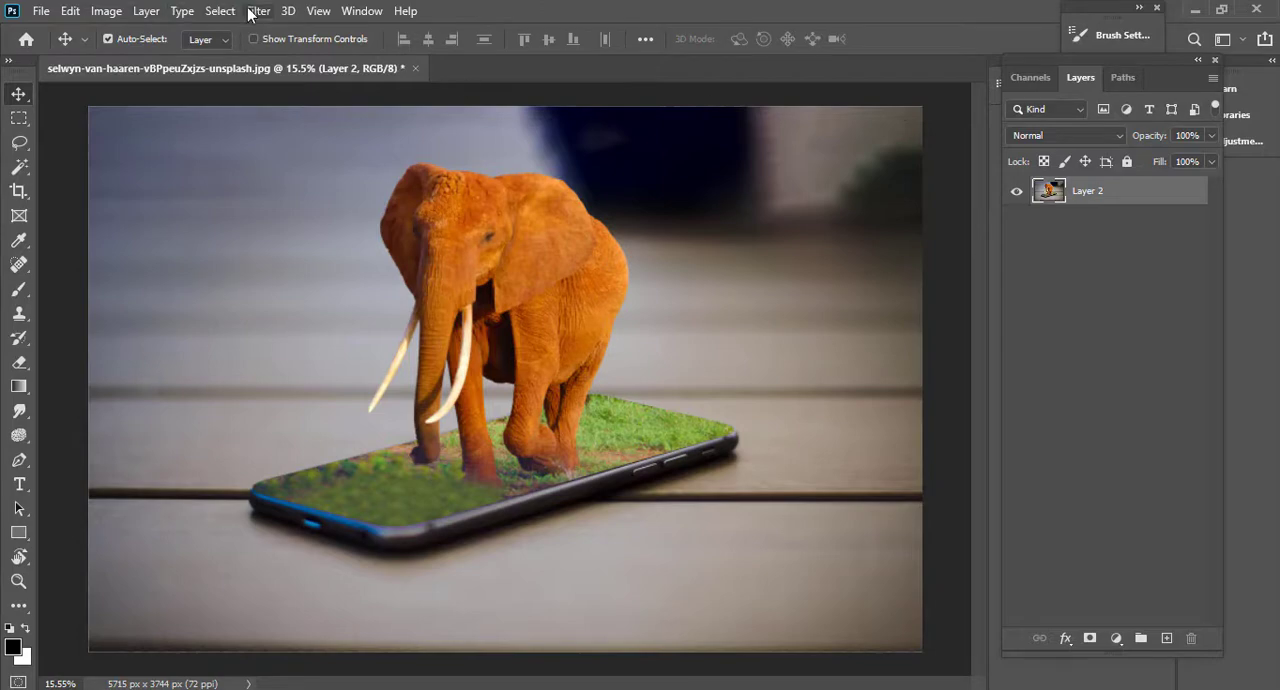
left_click(257, 10)
left_click(275, 124)
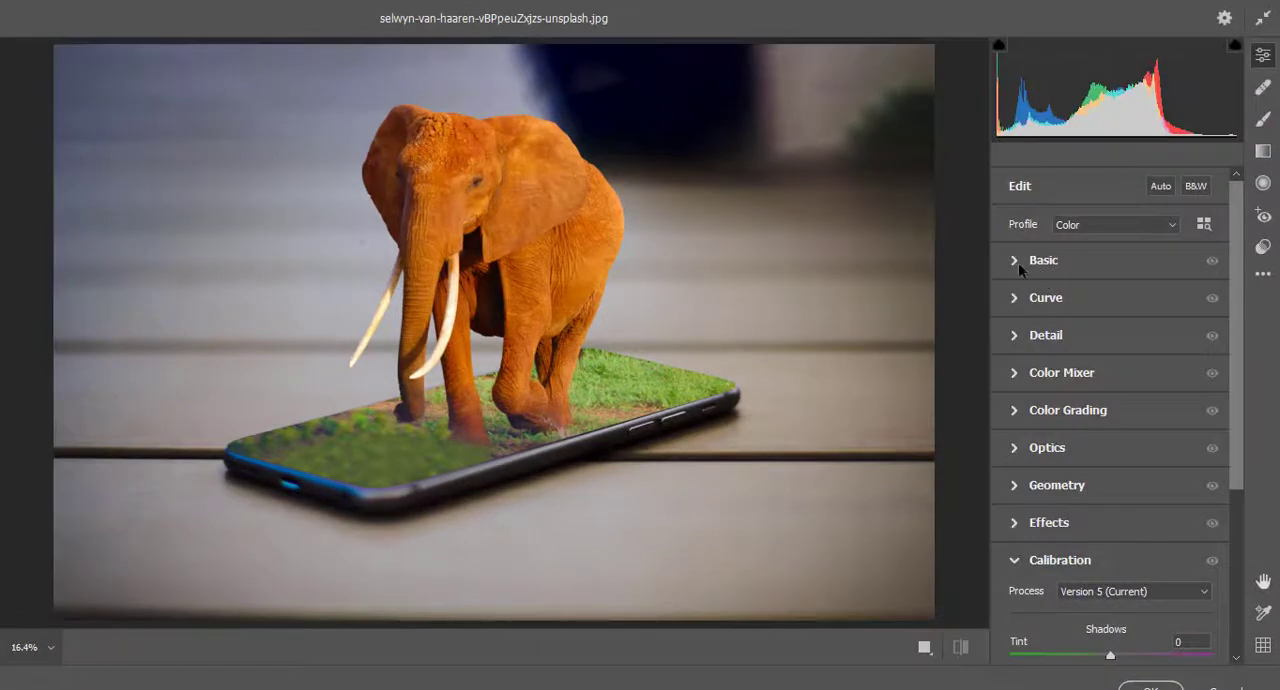
left_click(1018, 262)
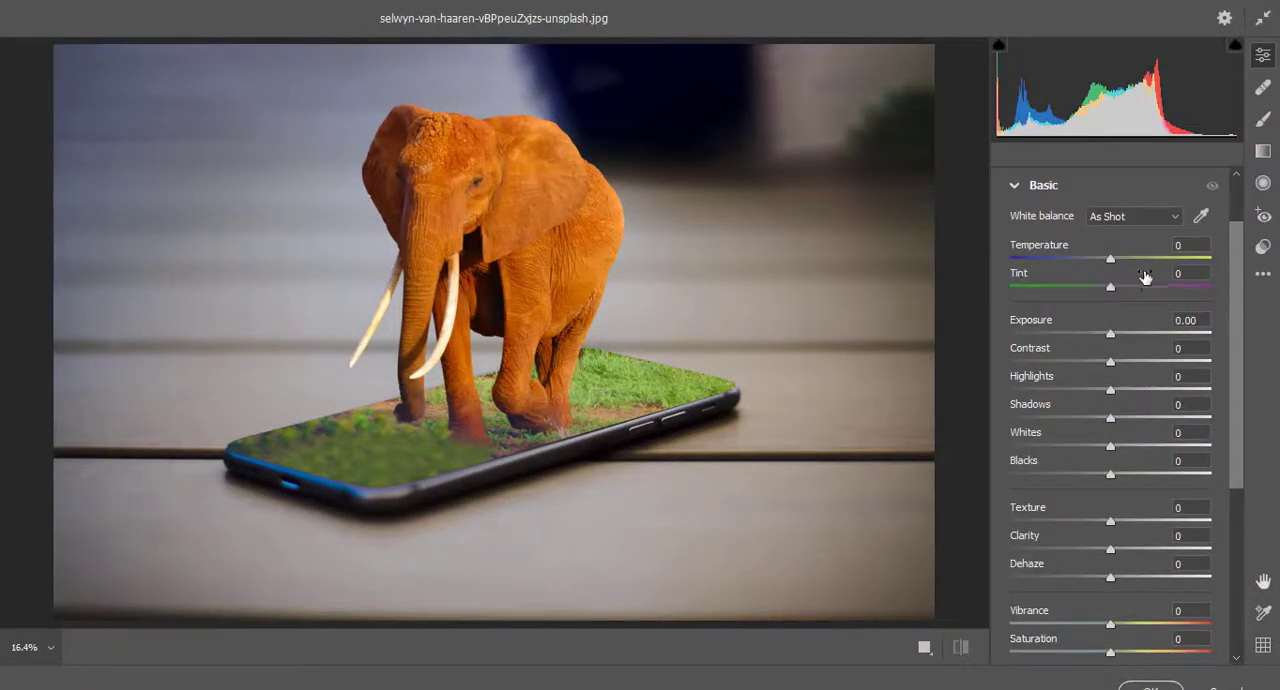
left_click_drag(1110, 259, 1117, 291)
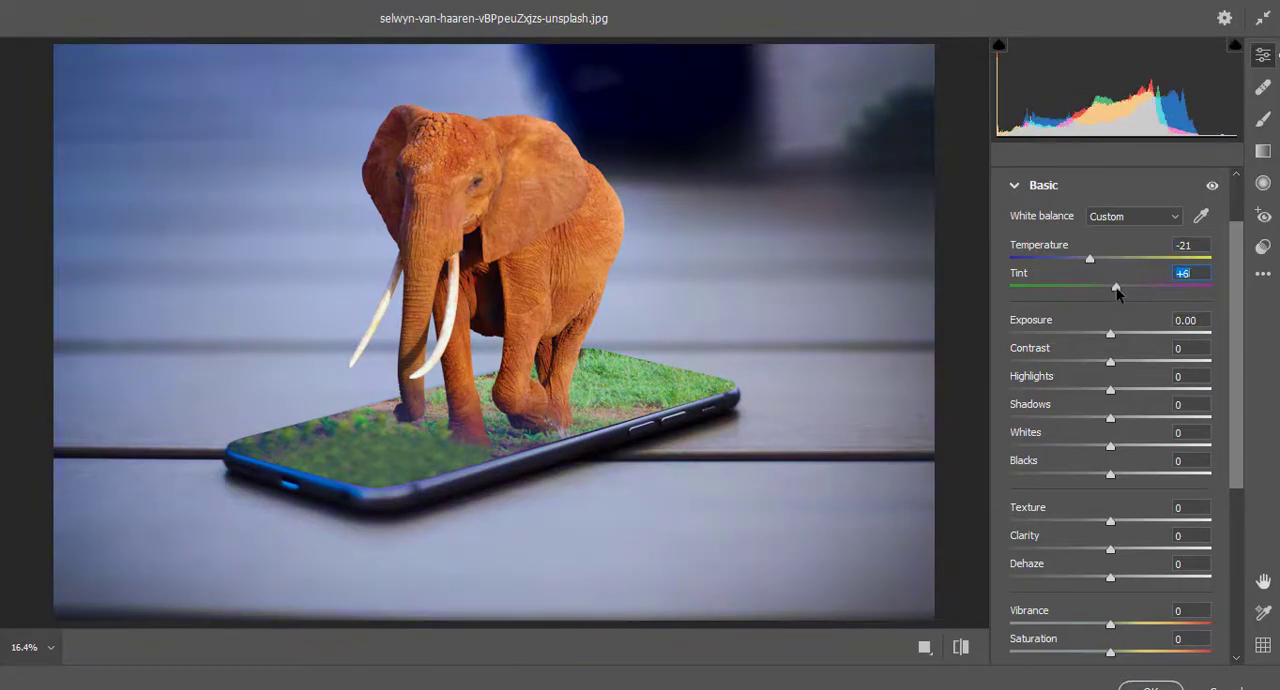
Set Clarity to +16 and Dehaze to +28, and apply the Camera Raw adjustments.
scroll(1086, 462, "down", 3)
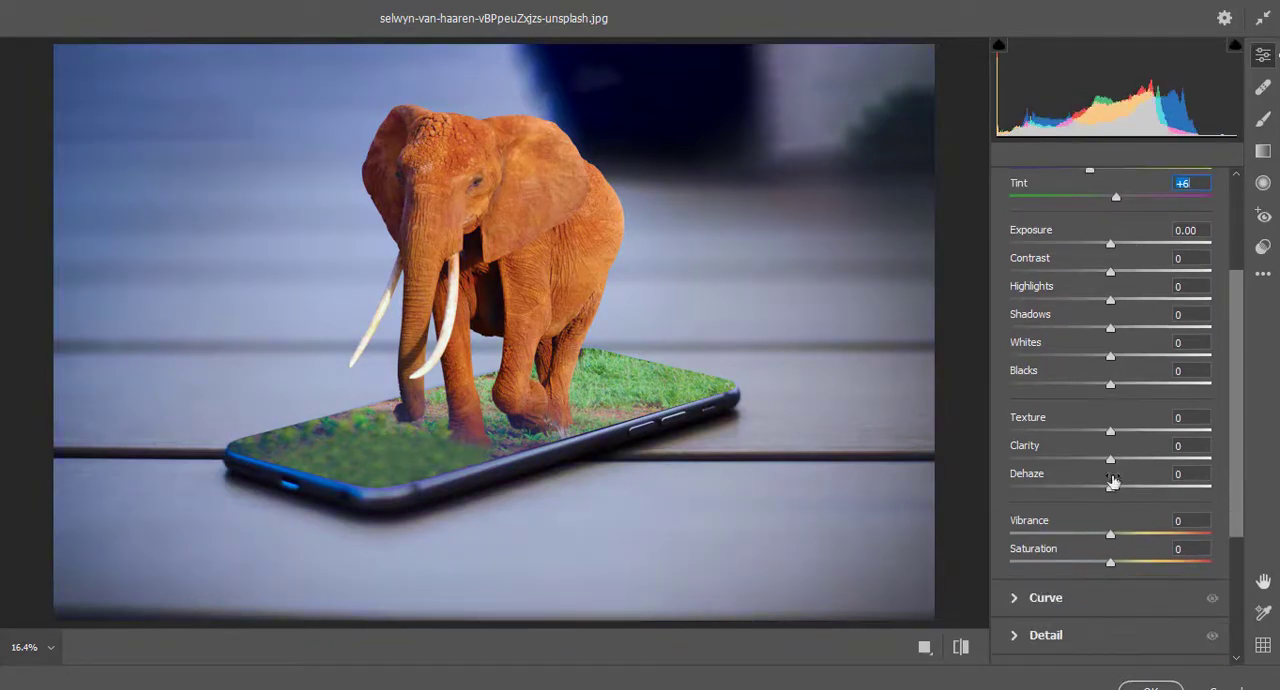
left_click_drag(1112, 464, 1140, 447)
scroll(1097, 543, "down", 1)
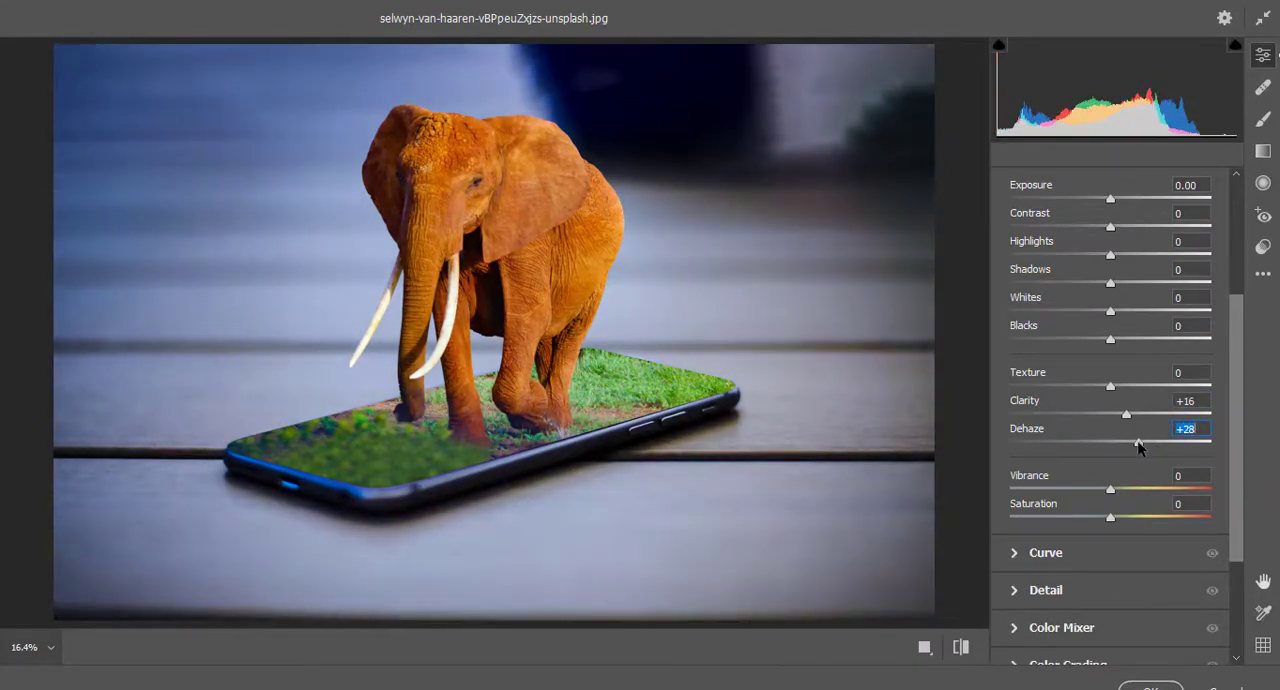
left_click(1150, 686)
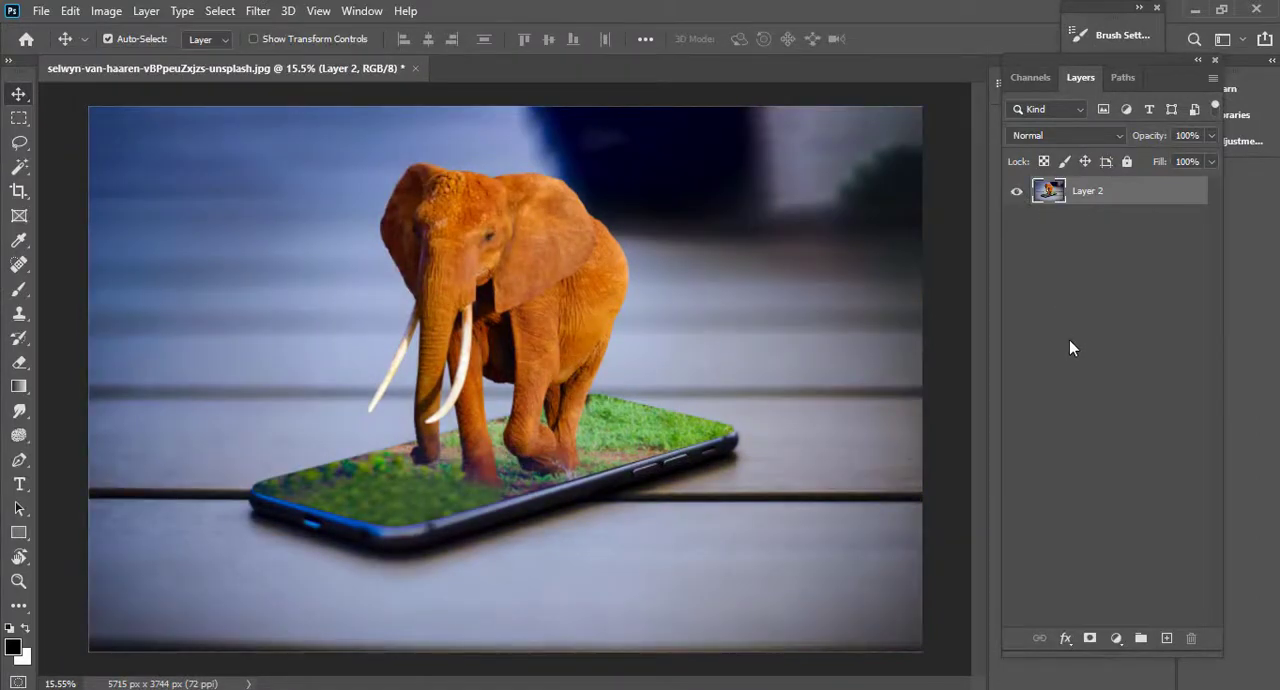
key("ctrl+minus")
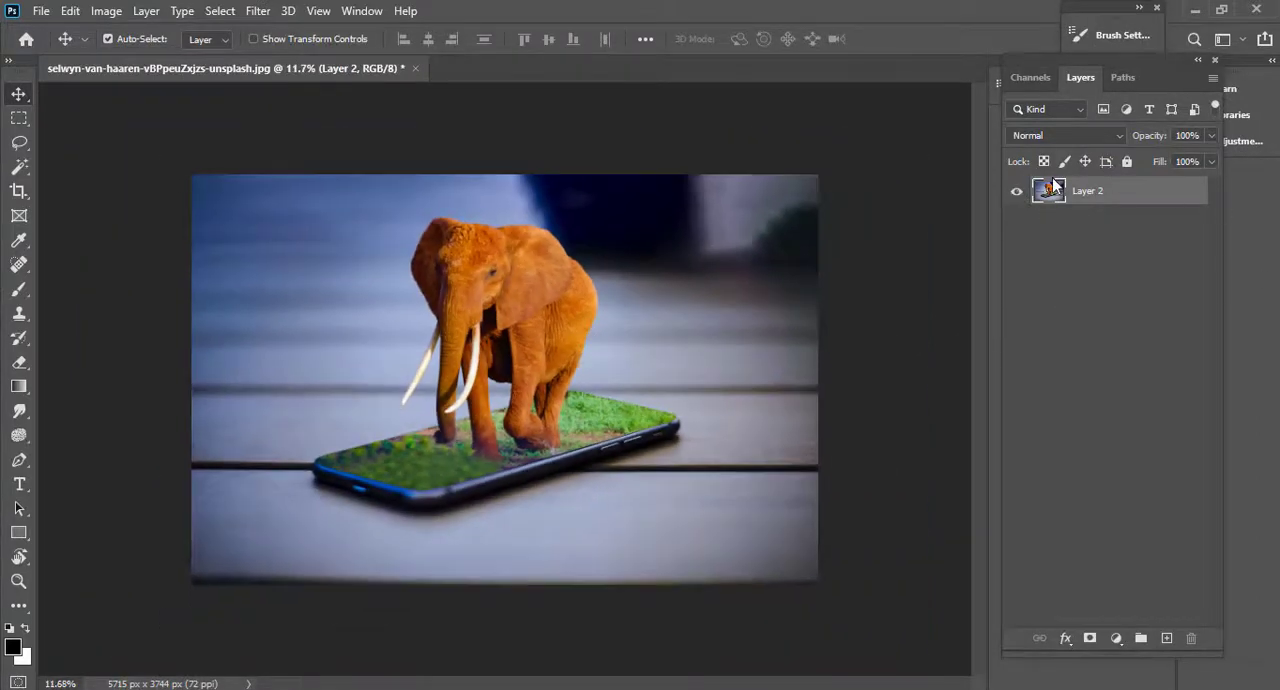